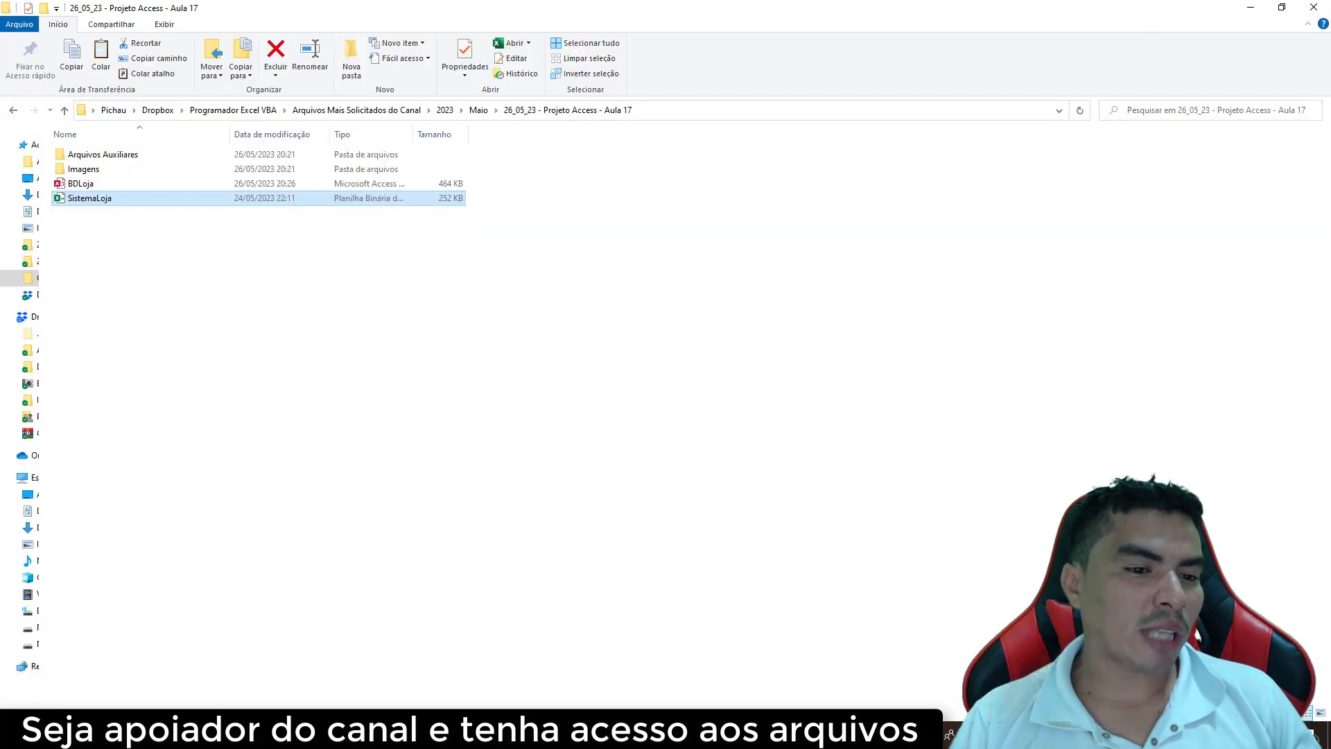
Open the BDLoja database, entering its database password.
{"action": "double_click", "coordinate": [106, 182]}
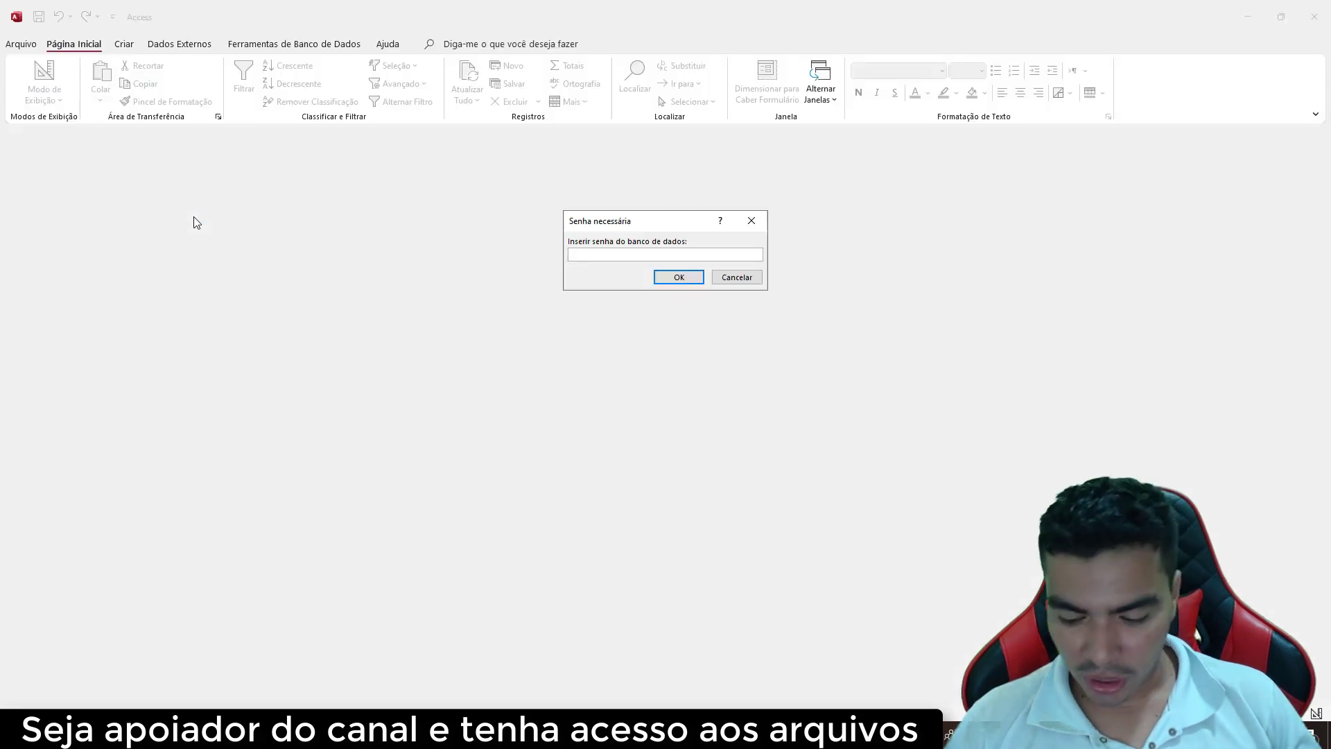
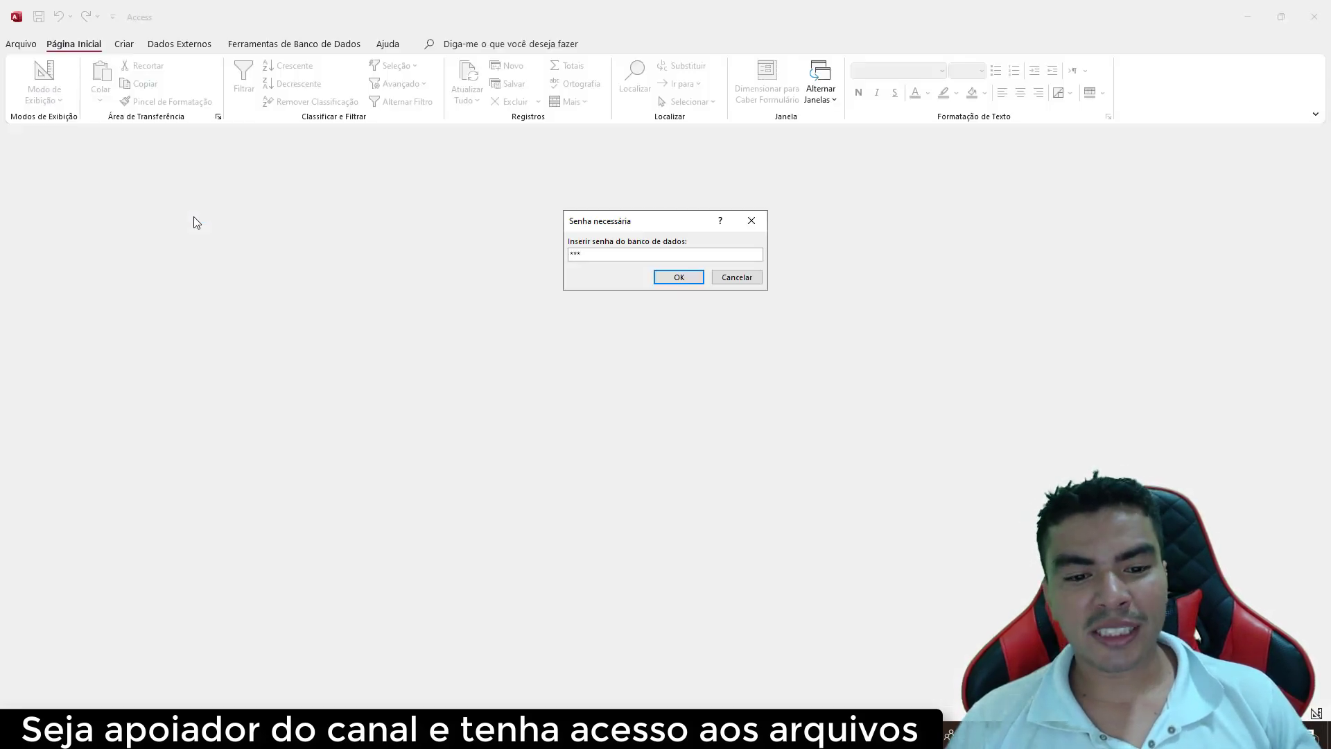
{"action": "left_click", "coordinate": [679, 278]}
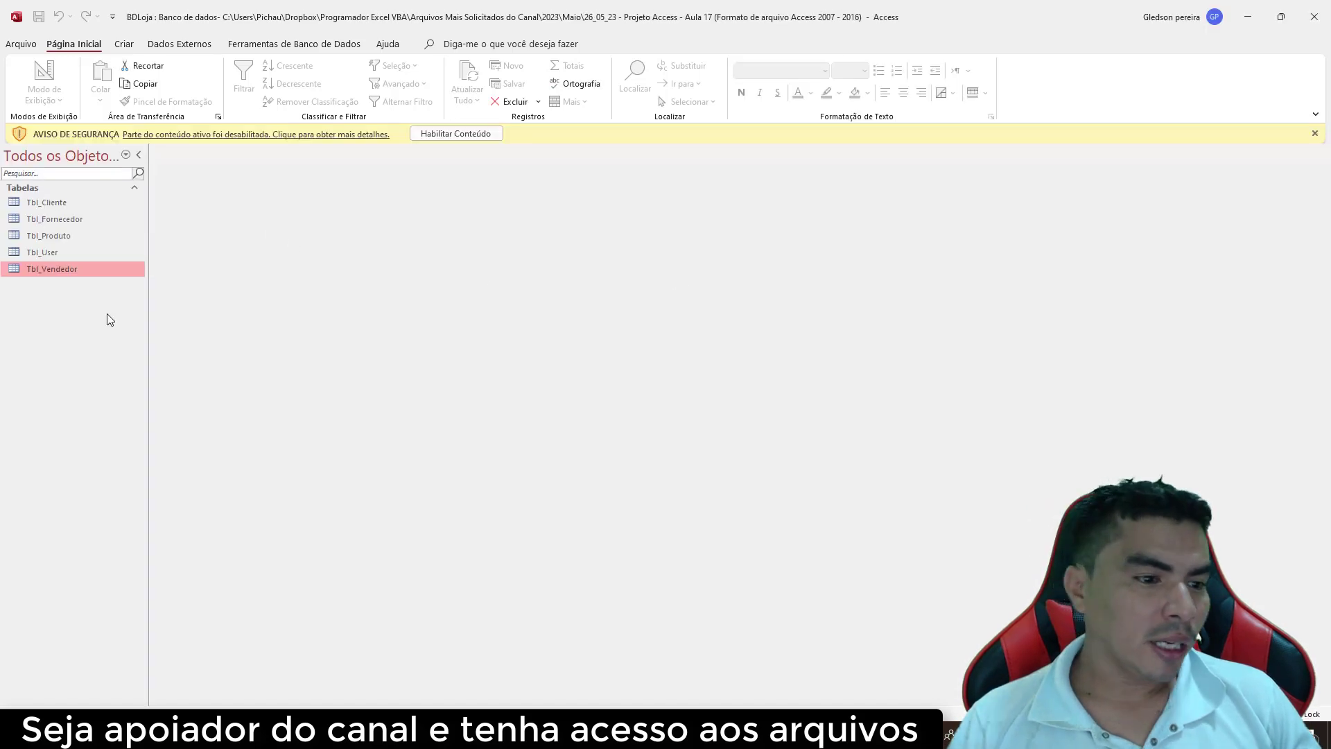
View the six seller records in Tbl_Vendedor, then close Access.
{"action": "left_click", "coordinate": [88, 203]}
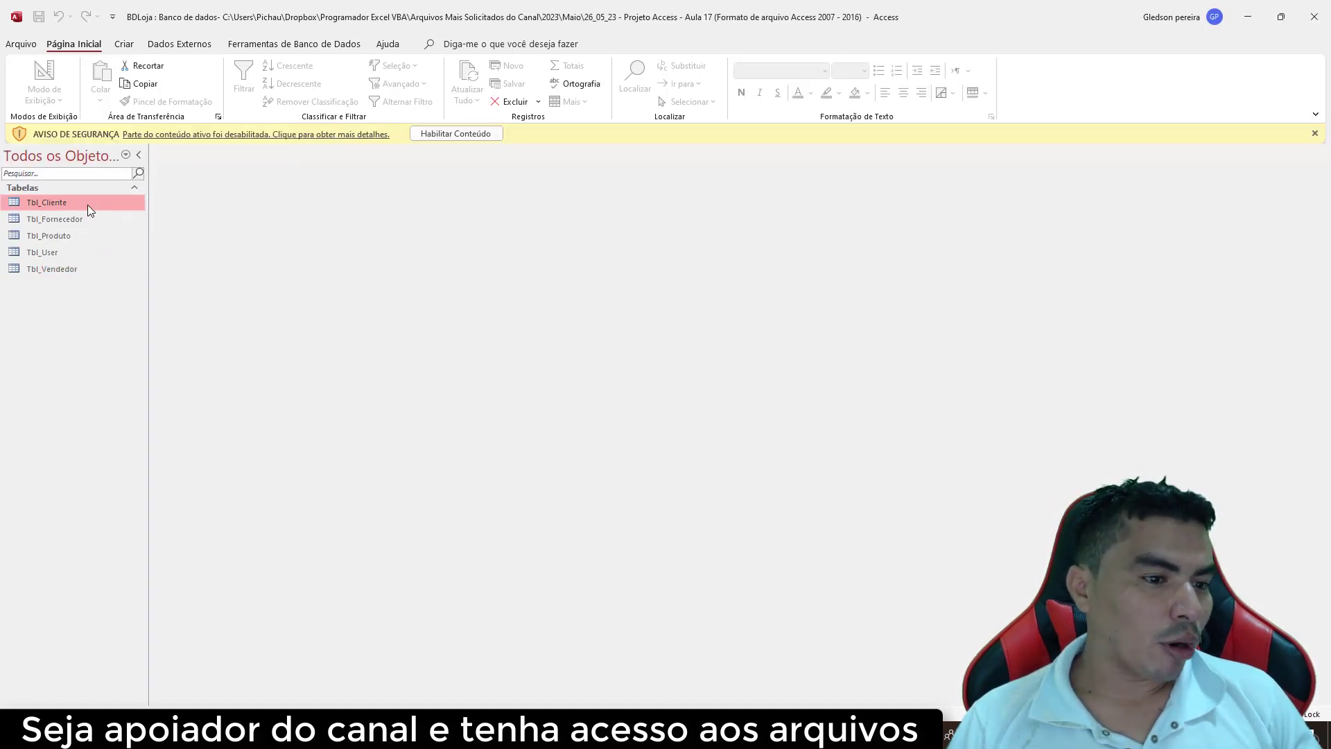
{"action": "left_click", "coordinate": [89, 271]}
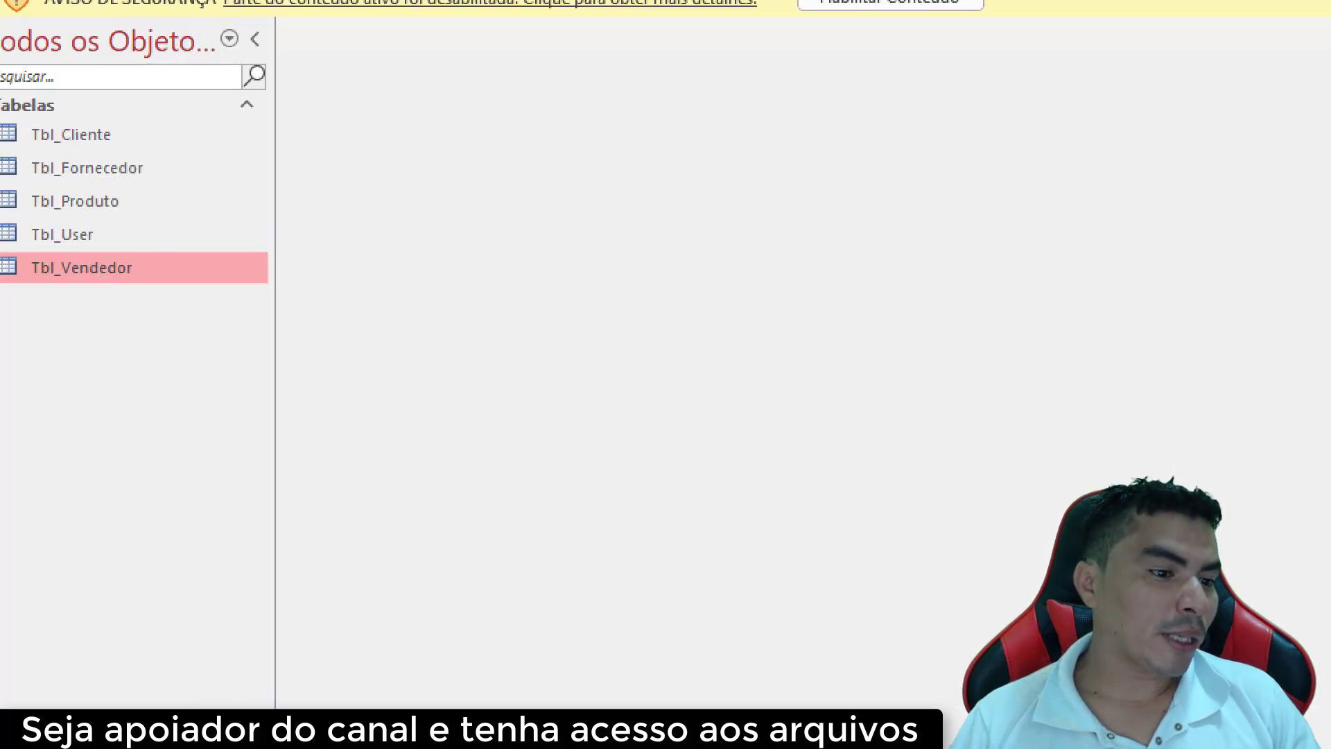
{"action": "left_click_drag", "start_coordinate": [42, 290], "coordinate": [167, 290]}
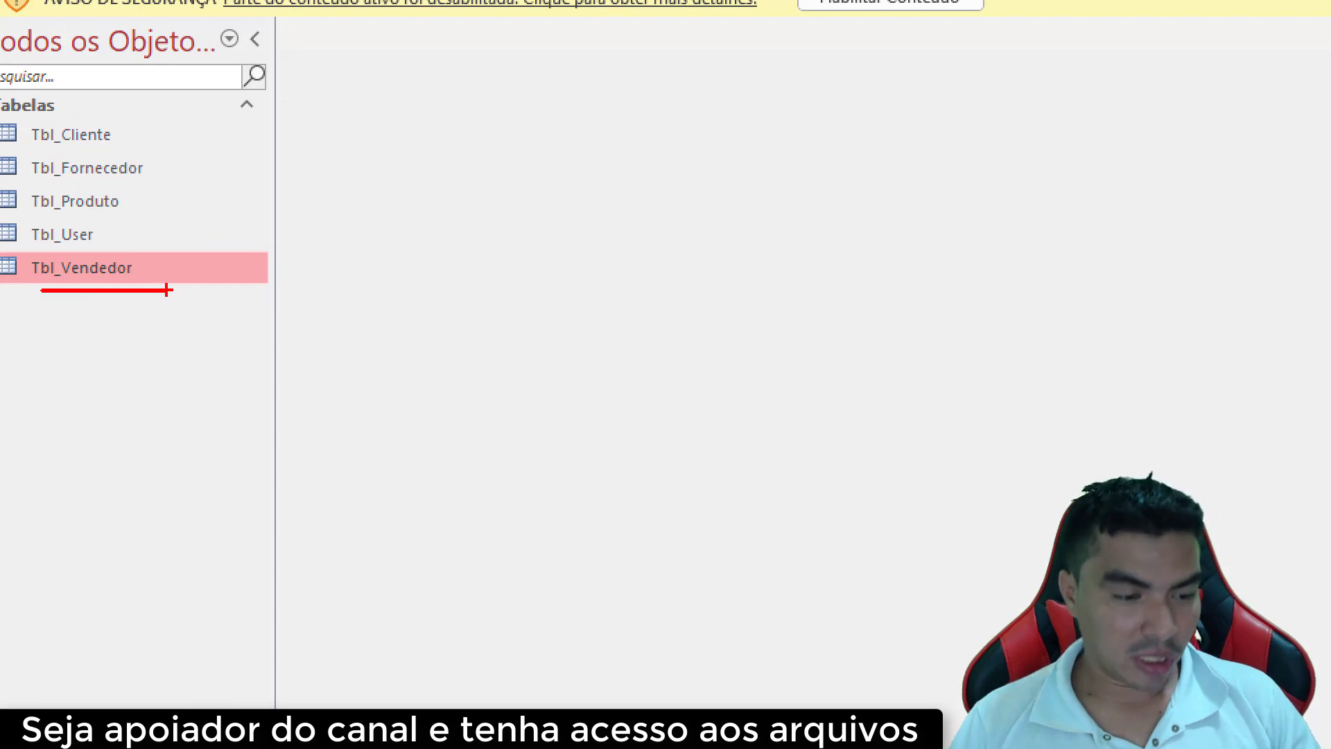
{"action": "double_click", "coordinate": [93, 267]}
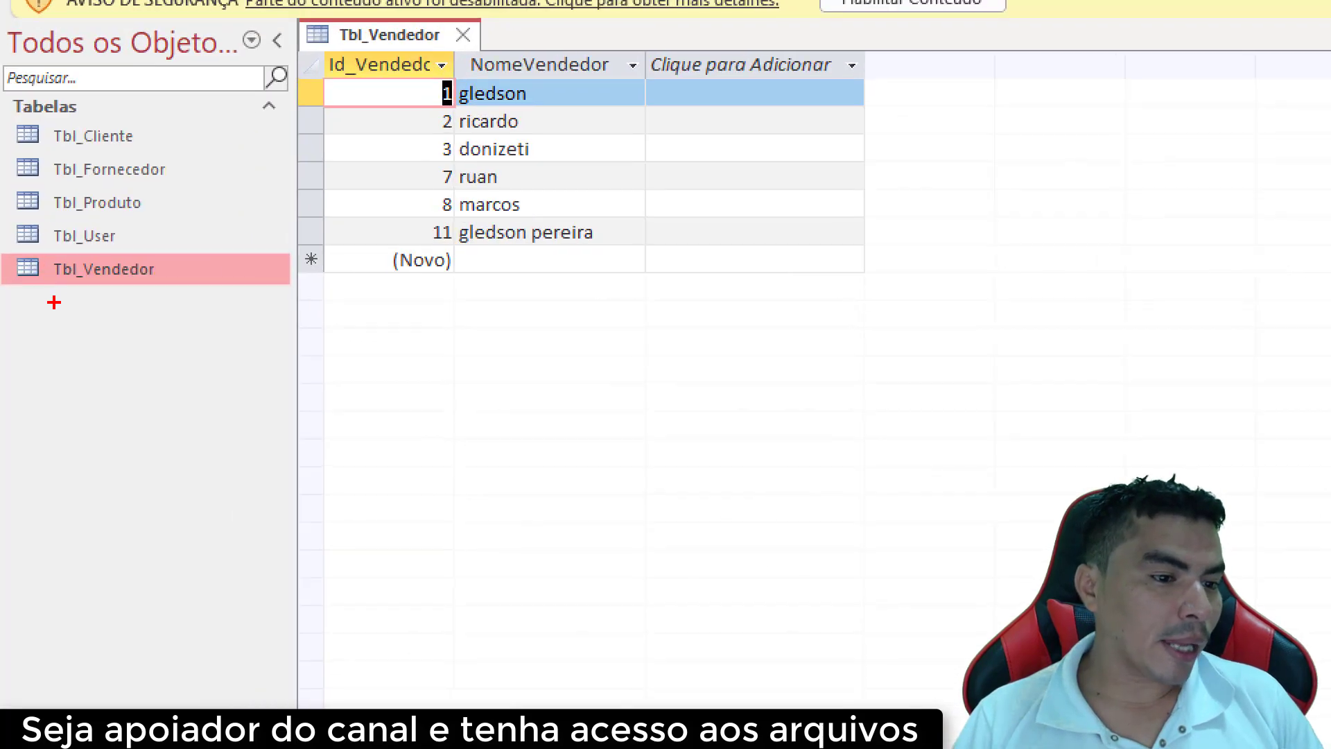
{"action": "left_click_drag", "start_coordinate": [46, 298], "coordinate": [134, 293]}
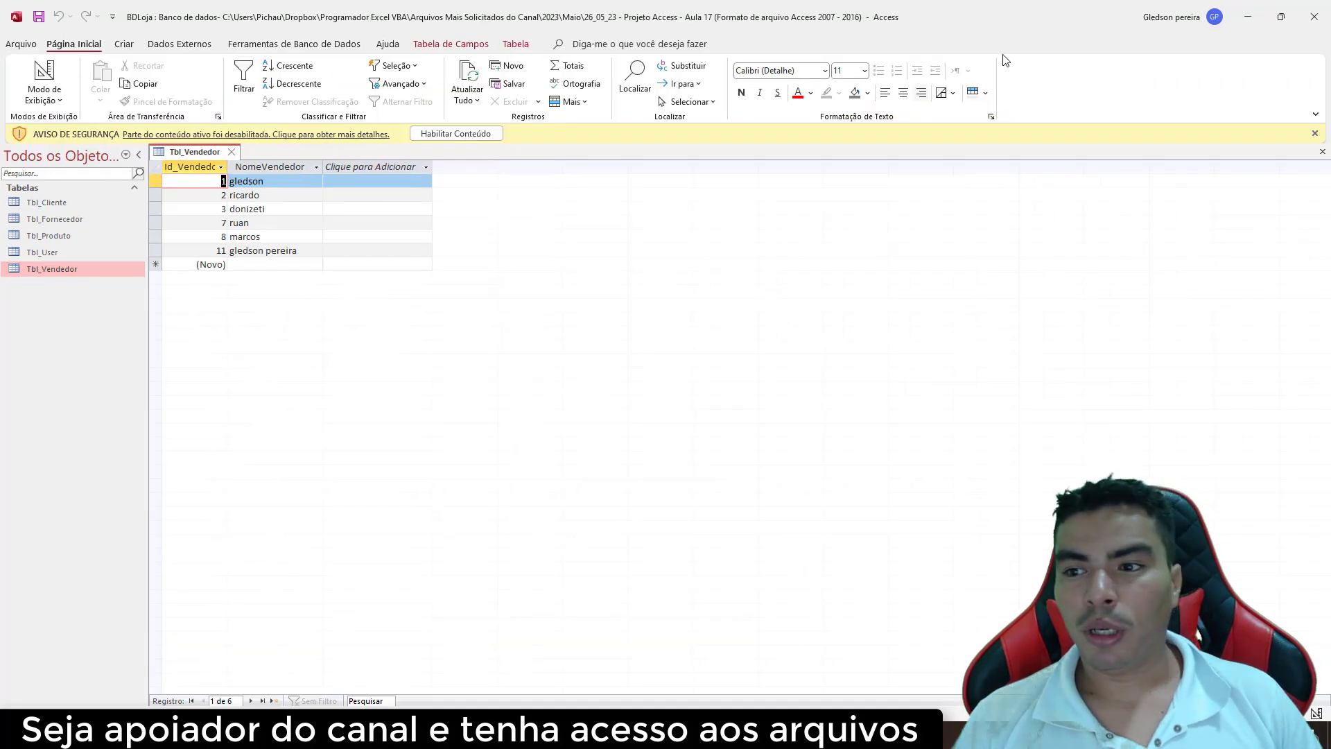
{"action": "left_click", "coordinate": [1248, 17]}
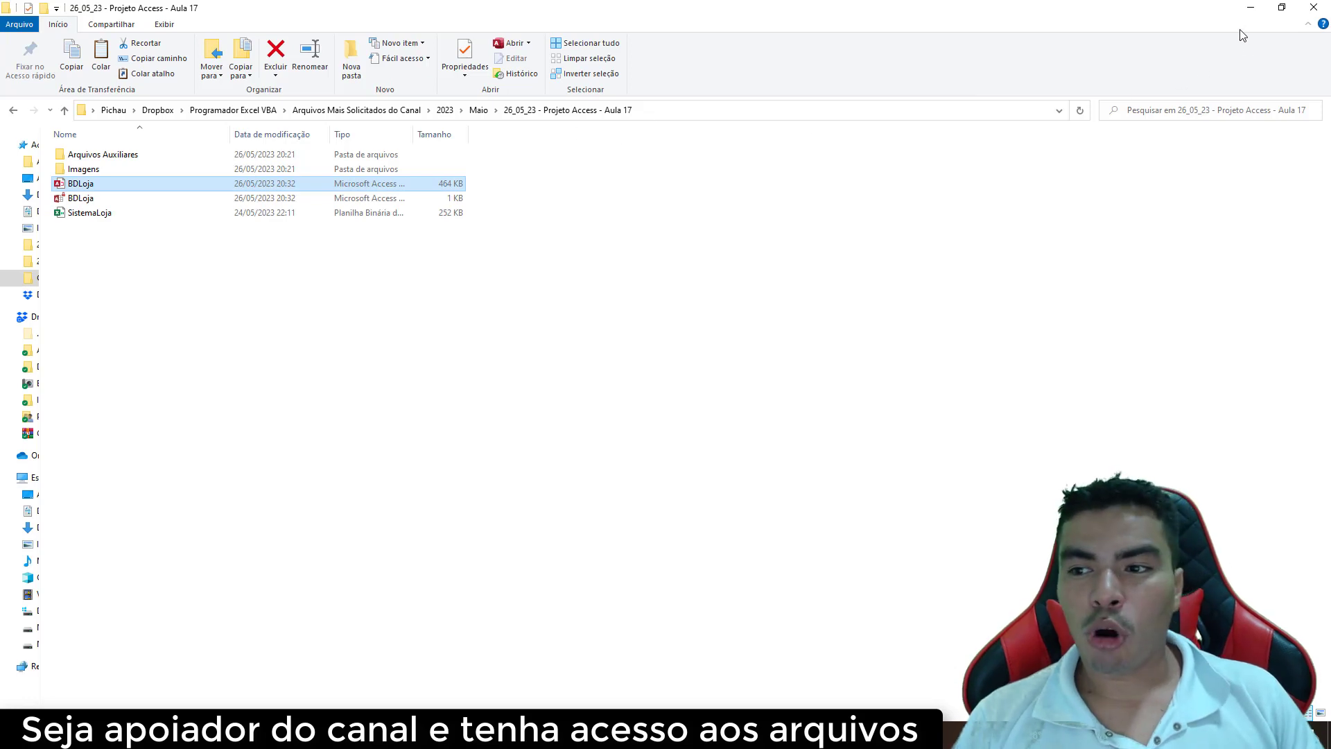
From SistemaLoja's Desenvolvedor tab, open the VBA editor and load FrmPrincipal for design.
{"action": "left_click", "coordinate": [1251, 9]}
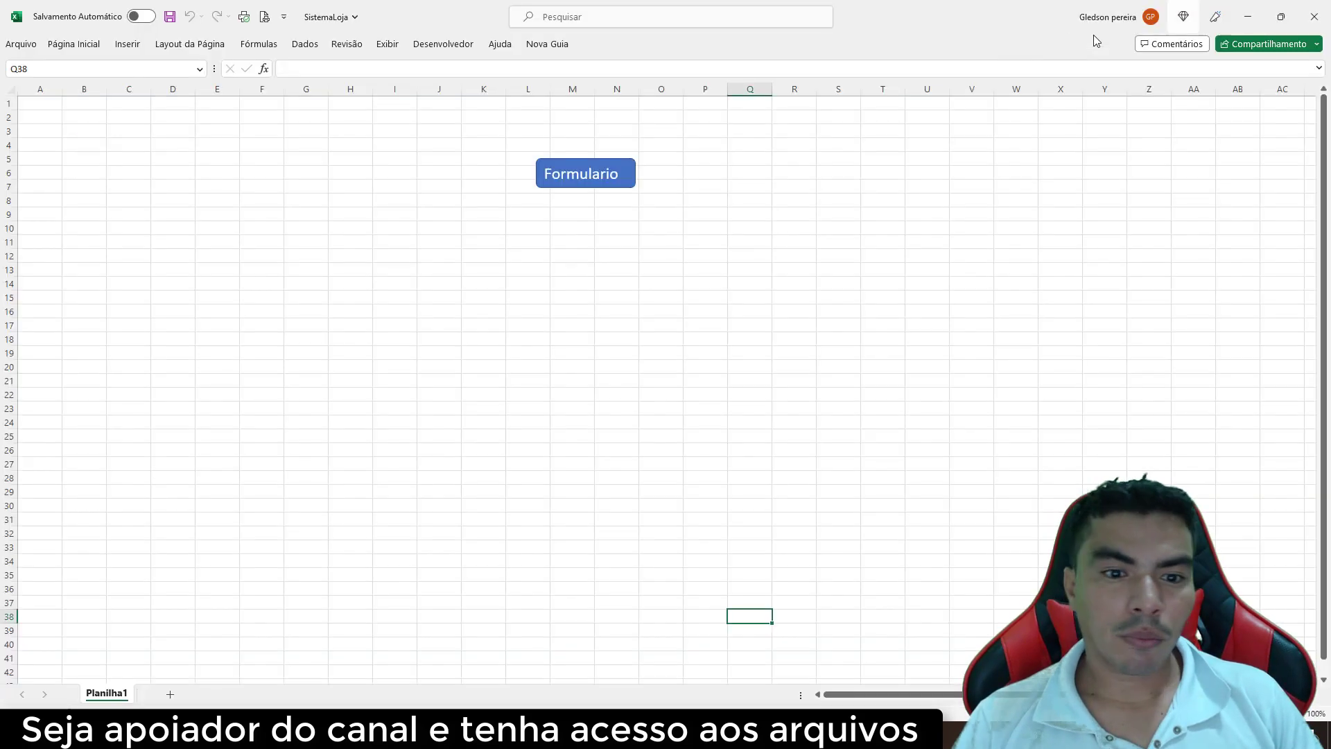
{"action": "left_click", "coordinate": [441, 44]}
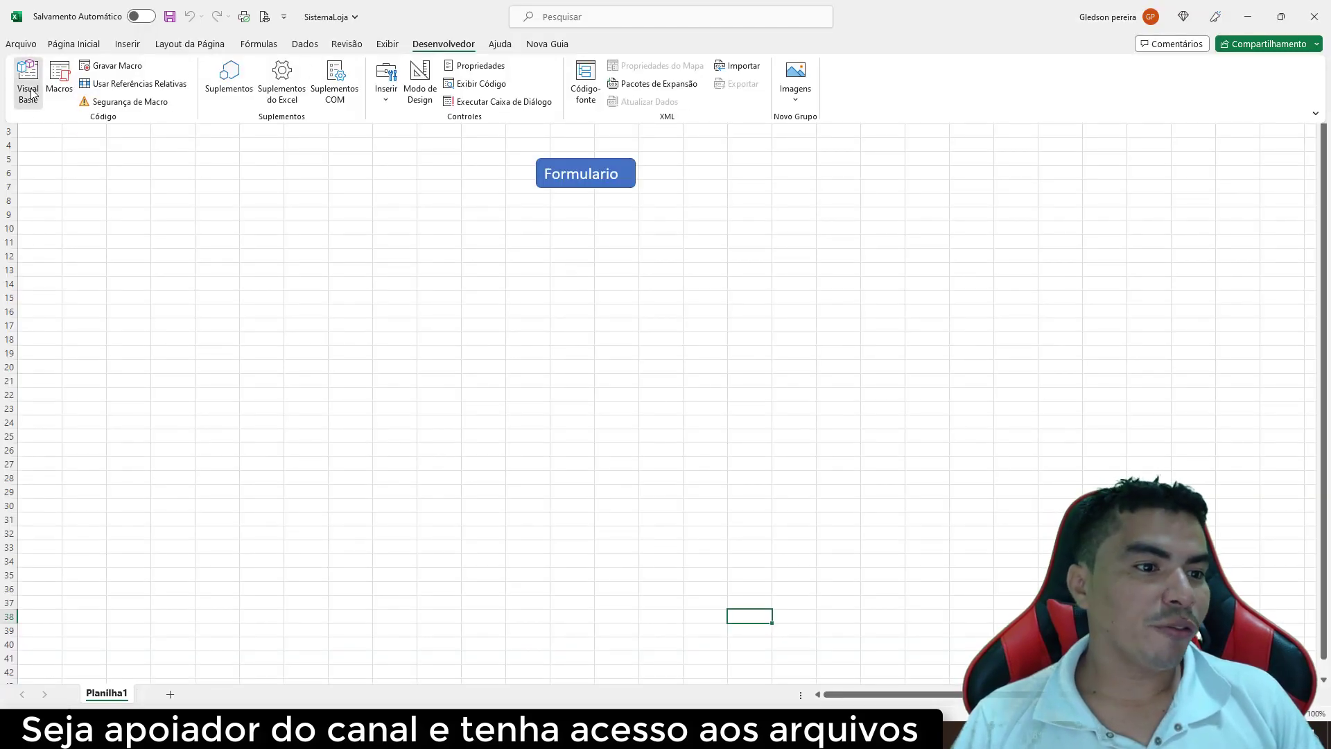
{"action": "left_click", "coordinate": [26, 82]}
{"action": "double_click", "coordinate": [94, 127]}
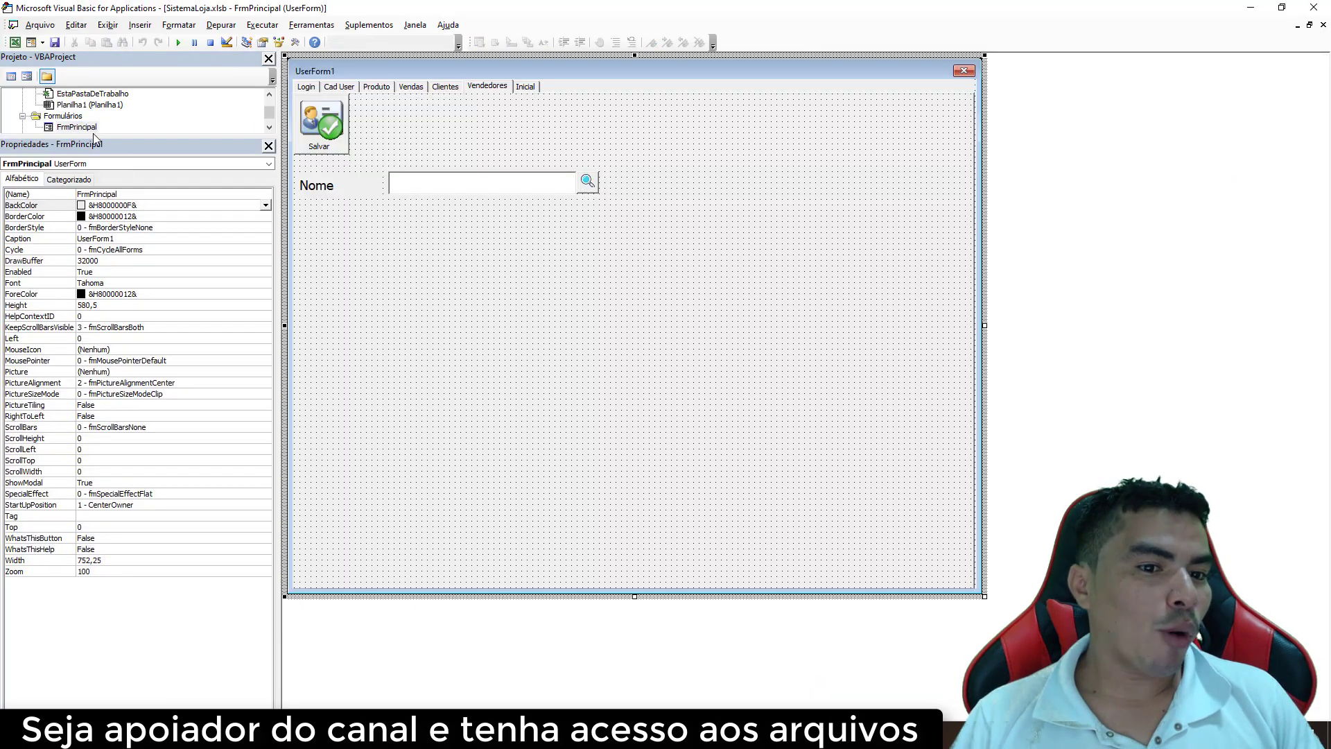
Draw a ComboBox from the toolbox near the top-left of the Vendas page.
{"action": "left_click", "coordinate": [415, 89]}
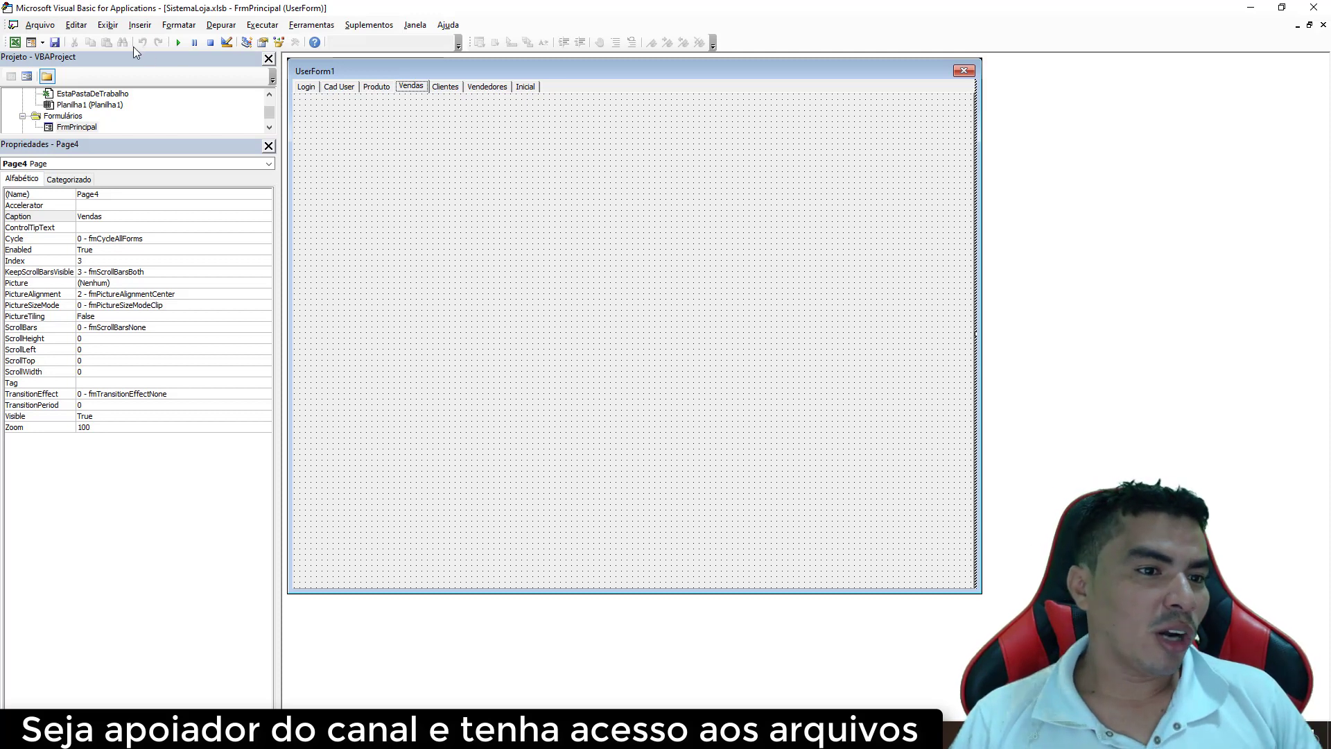
{"action": "left_click", "coordinate": [108, 24]}
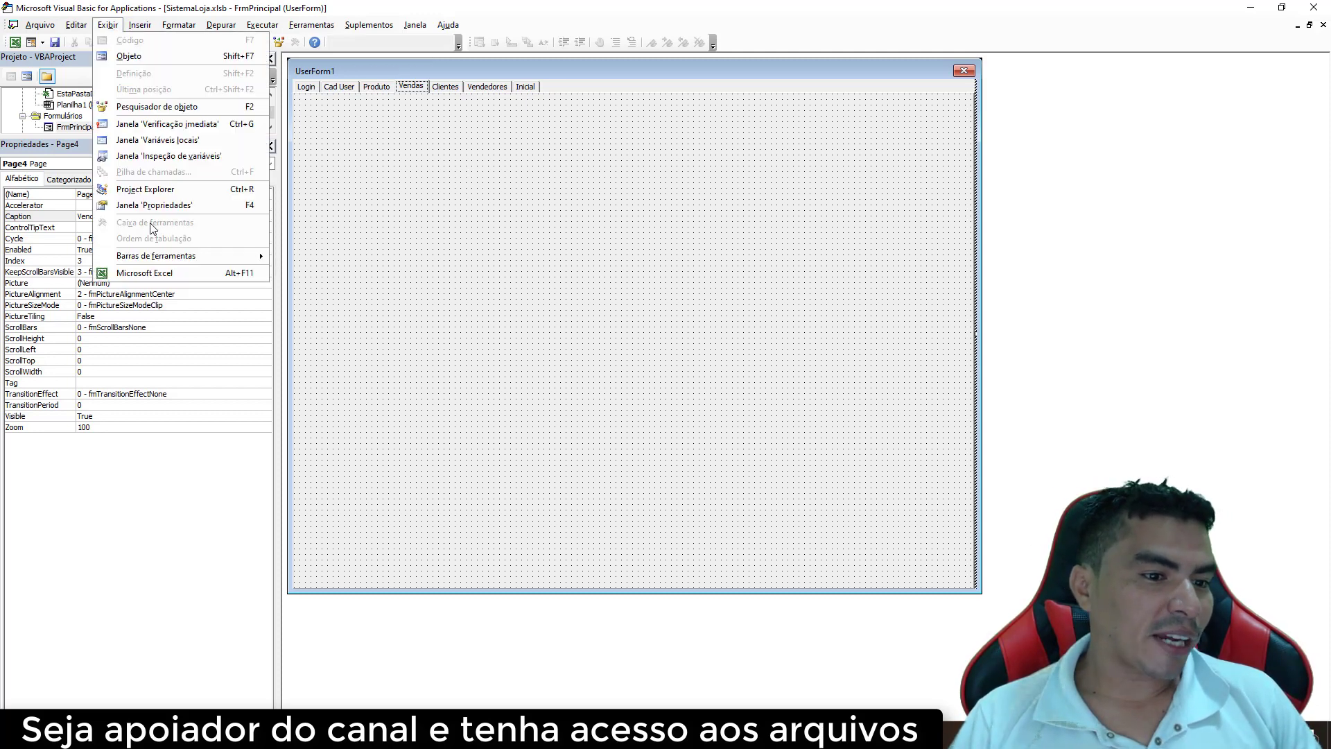
{"action": "left_click", "coordinate": [427, 199]}
{"action": "left_click", "coordinate": [108, 25]}
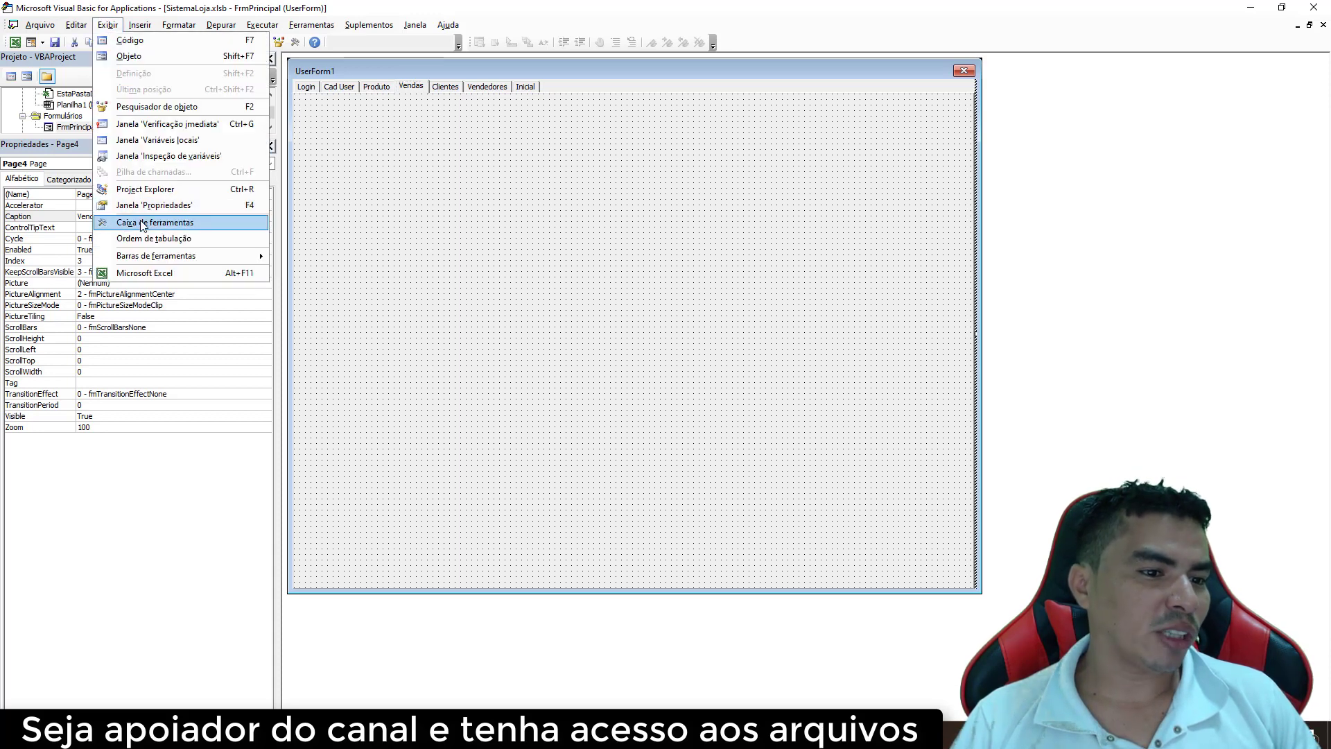
{"action": "left_click", "coordinate": [142, 224]}
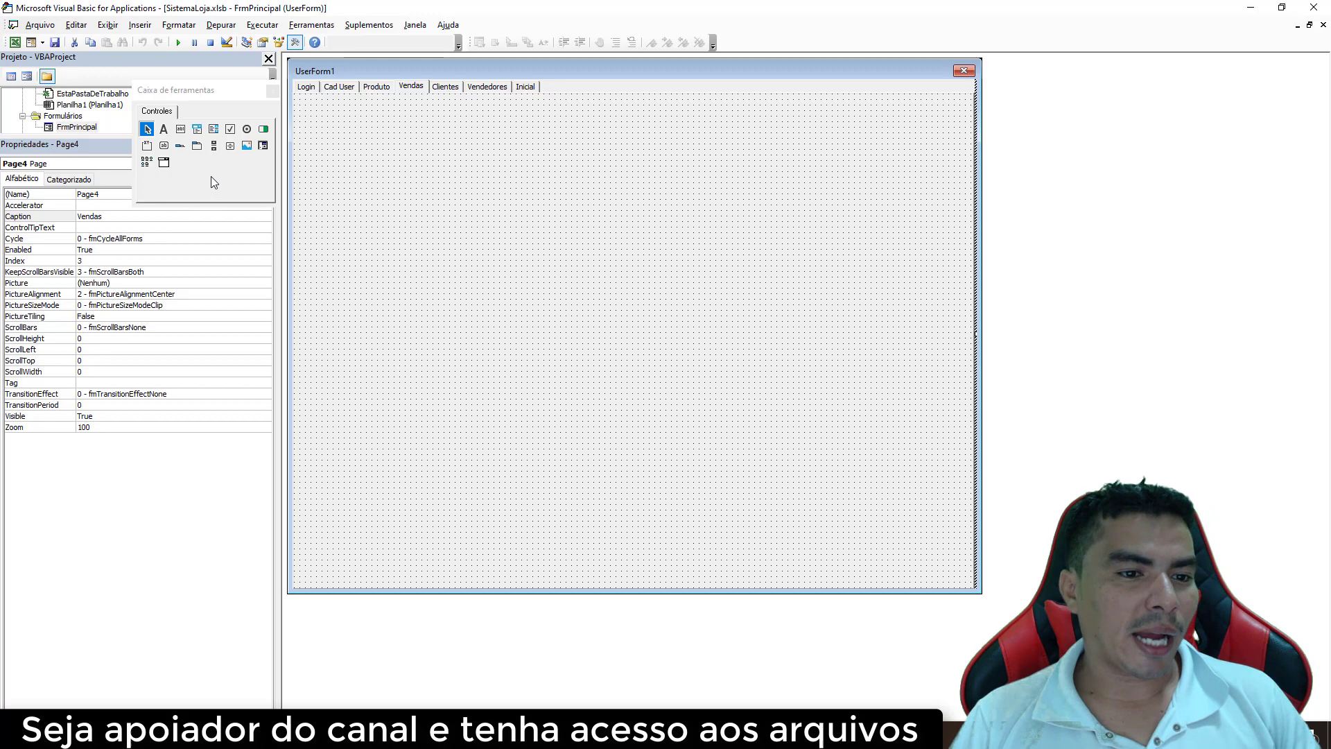
{"action": "left_click", "coordinate": [197, 131]}
{"action": "left_click_drag", "start_coordinate": [356, 134], "coordinate": [533, 156]}
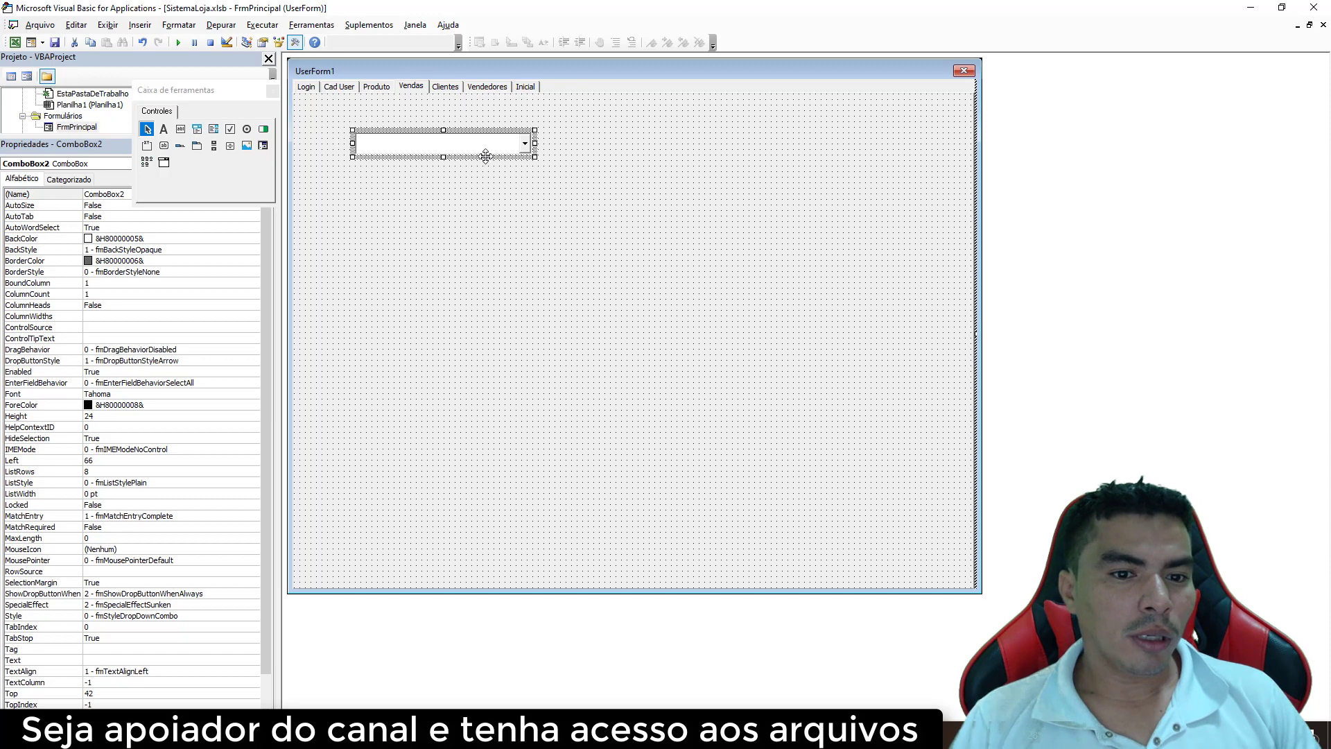
Set the combo box's font to bold, size 16.
{"action": "right_click", "coordinate": [405, 148]}
{"action": "left_click", "coordinate": [430, 215]}
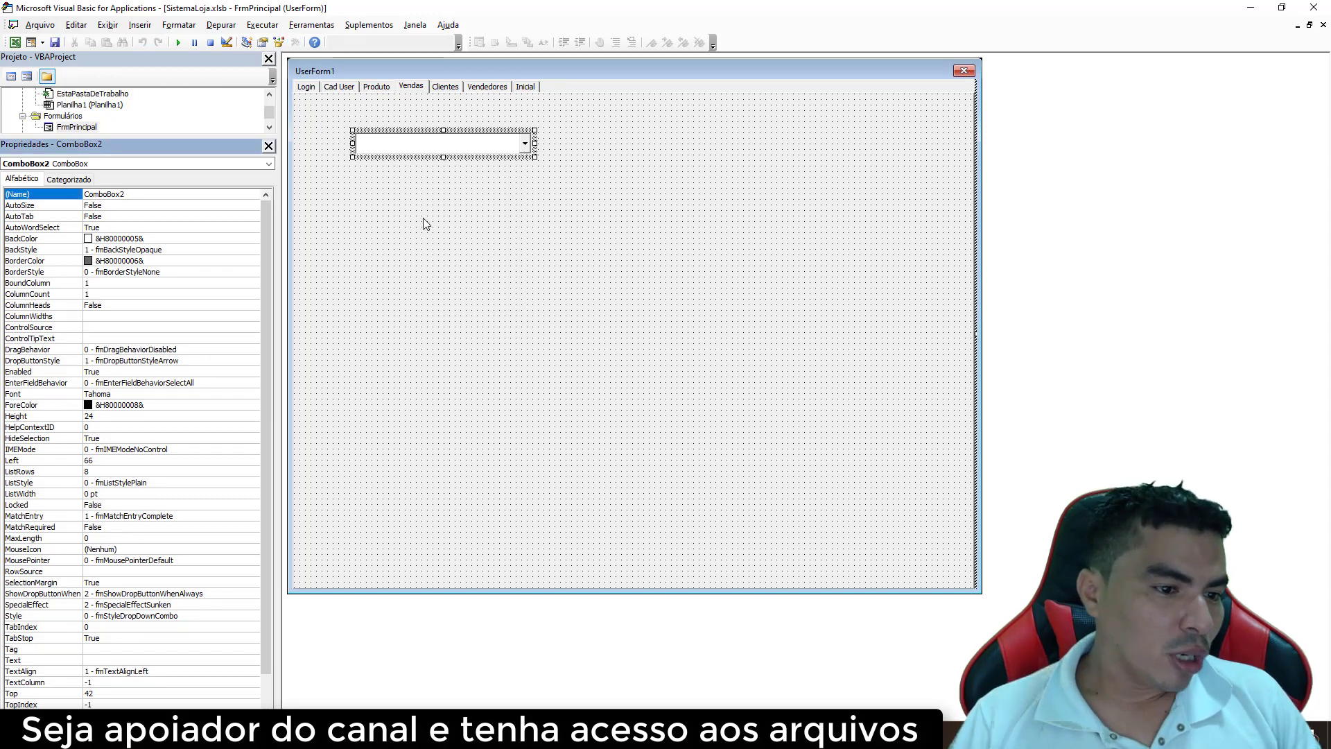
{"action": "left_click", "coordinate": [114, 395]}
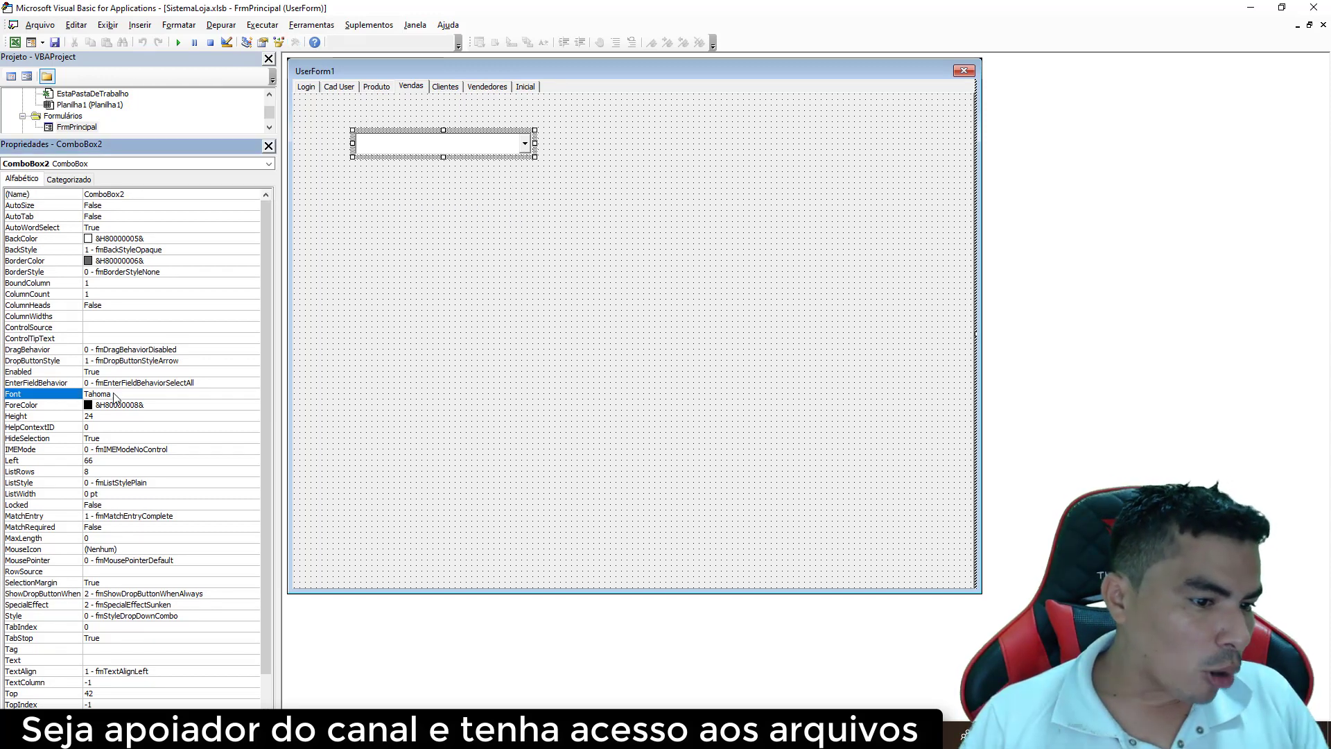
{"action": "left_click", "coordinate": [254, 394]}
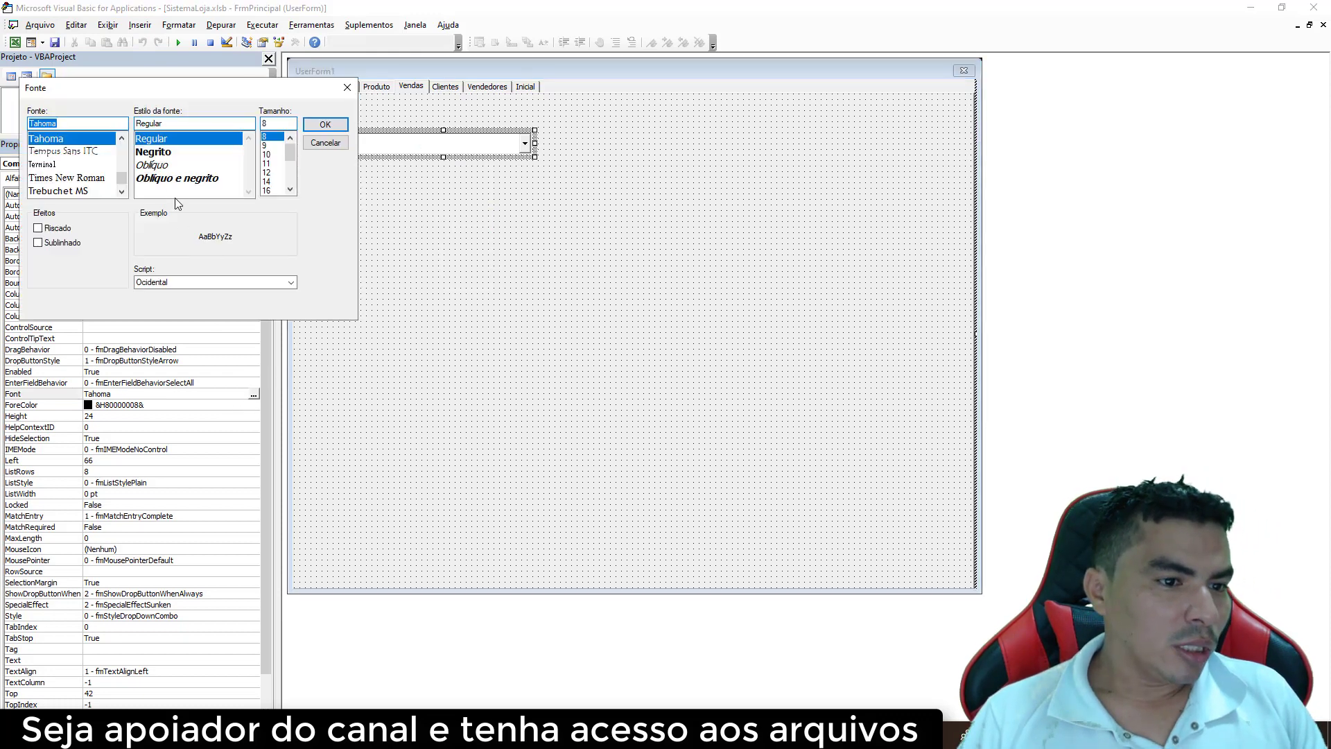
{"action": "left_click", "coordinate": [153, 152]}
{"action": "left_click", "coordinate": [266, 190]}
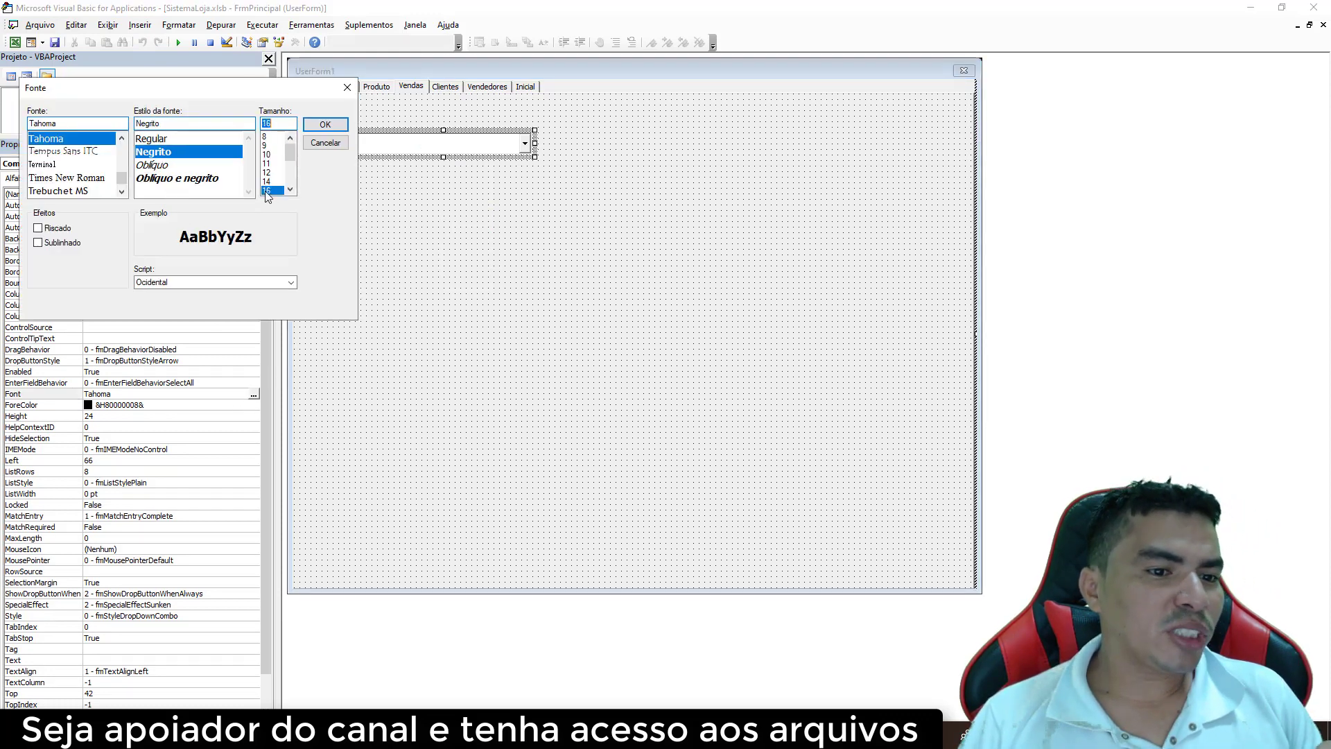
{"action": "left_click", "coordinate": [325, 124]}
Rename the combo box to CmbVendedores in the Properties window.
{"action": "left_click", "coordinate": [412, 234]}
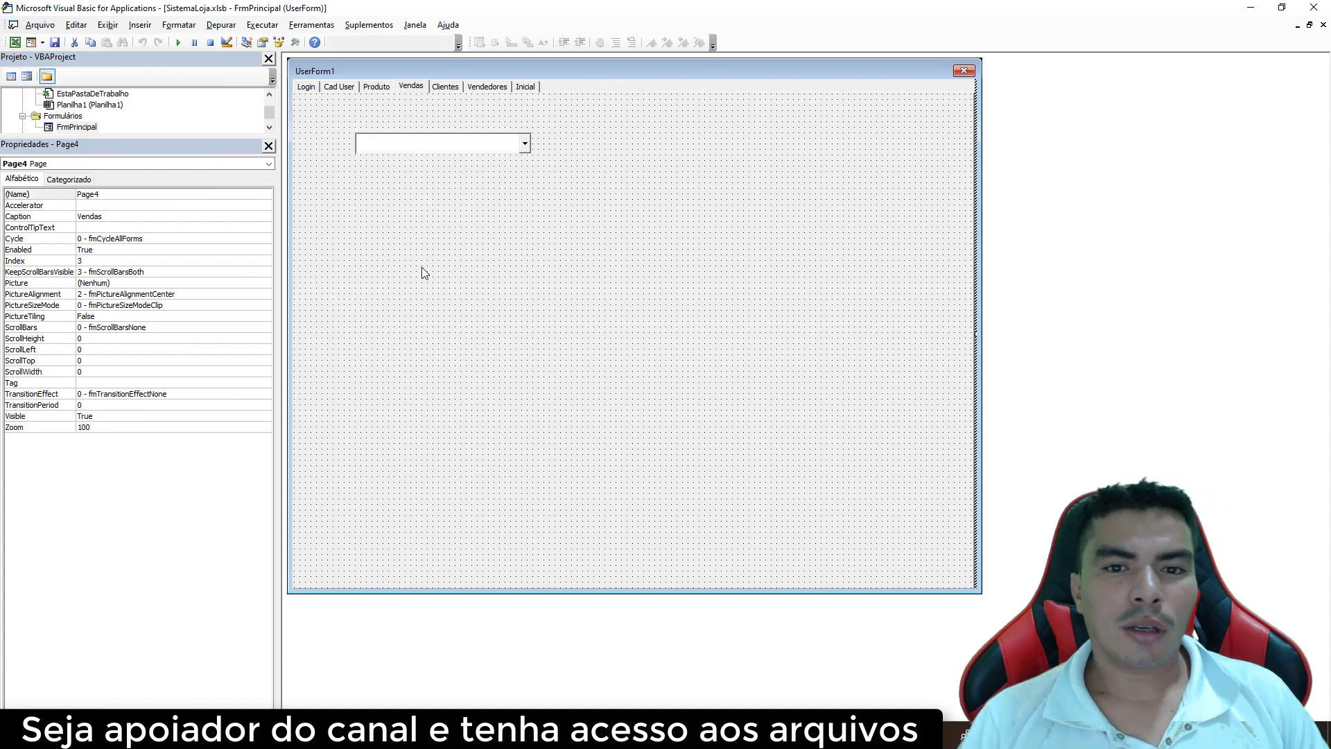
{"action": "left_click", "coordinate": [405, 154]}
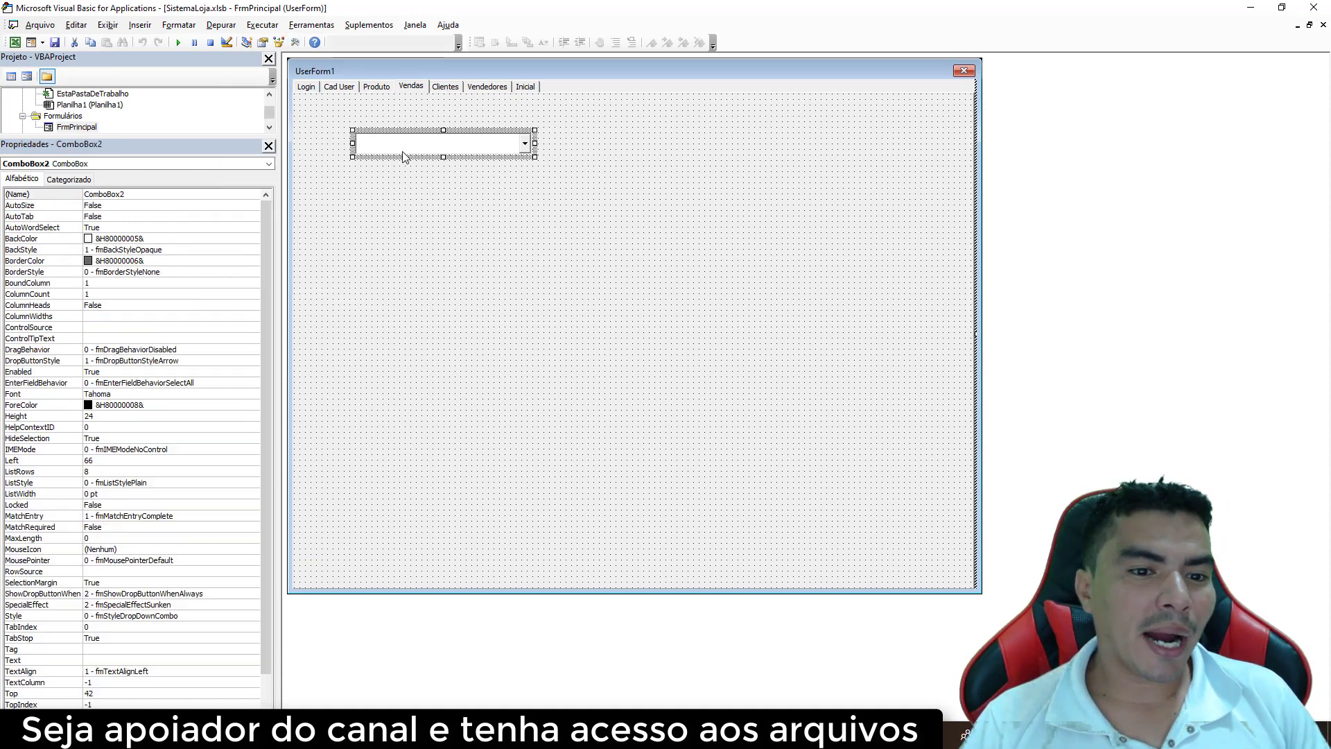
{"action": "left_click", "coordinate": [74, 194]}
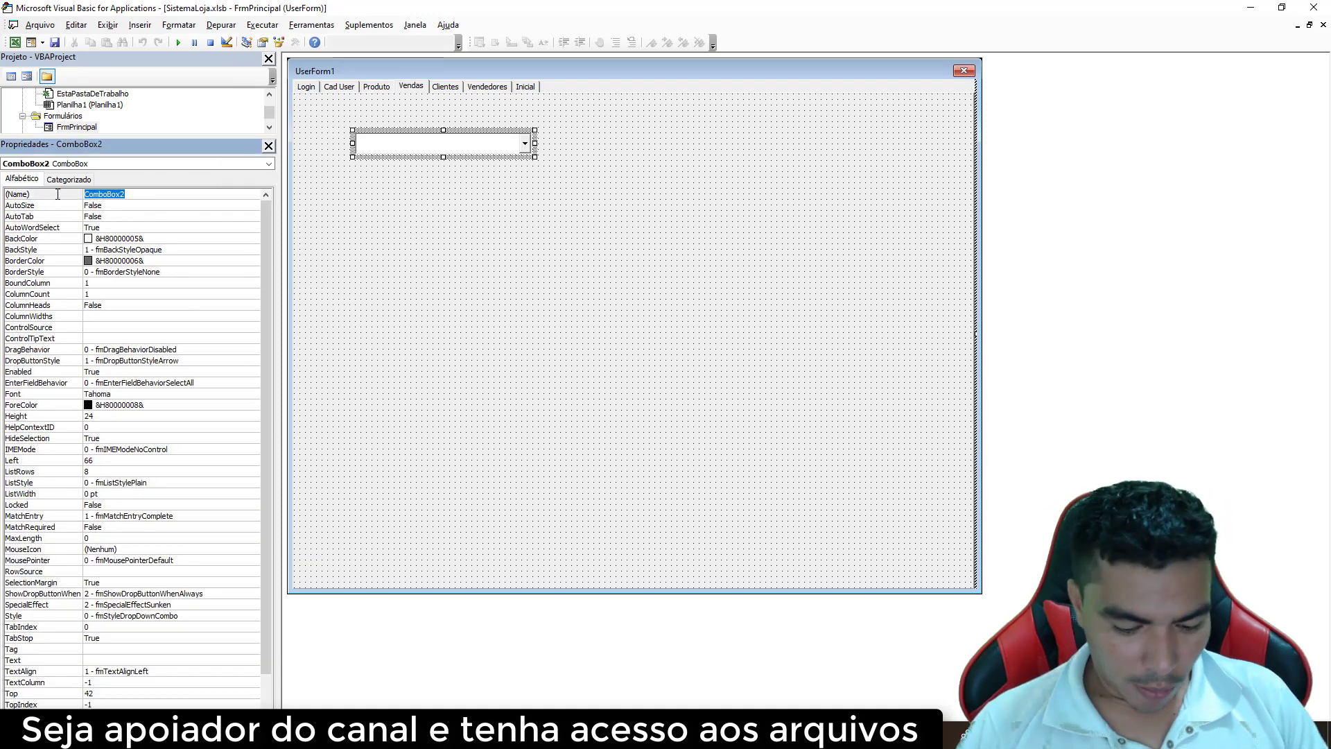
{"action": "type", "text": "CmbVe"}
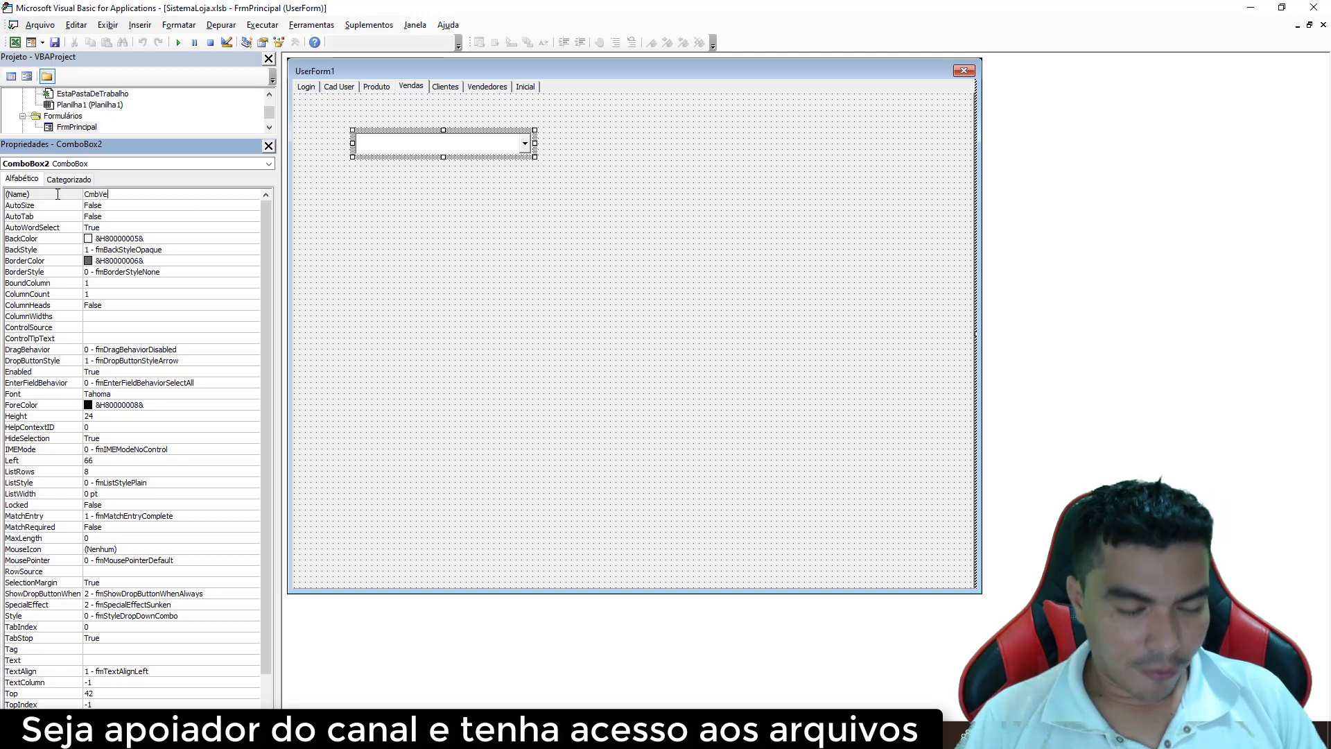
{"action": "type", "text": "ndedores"}
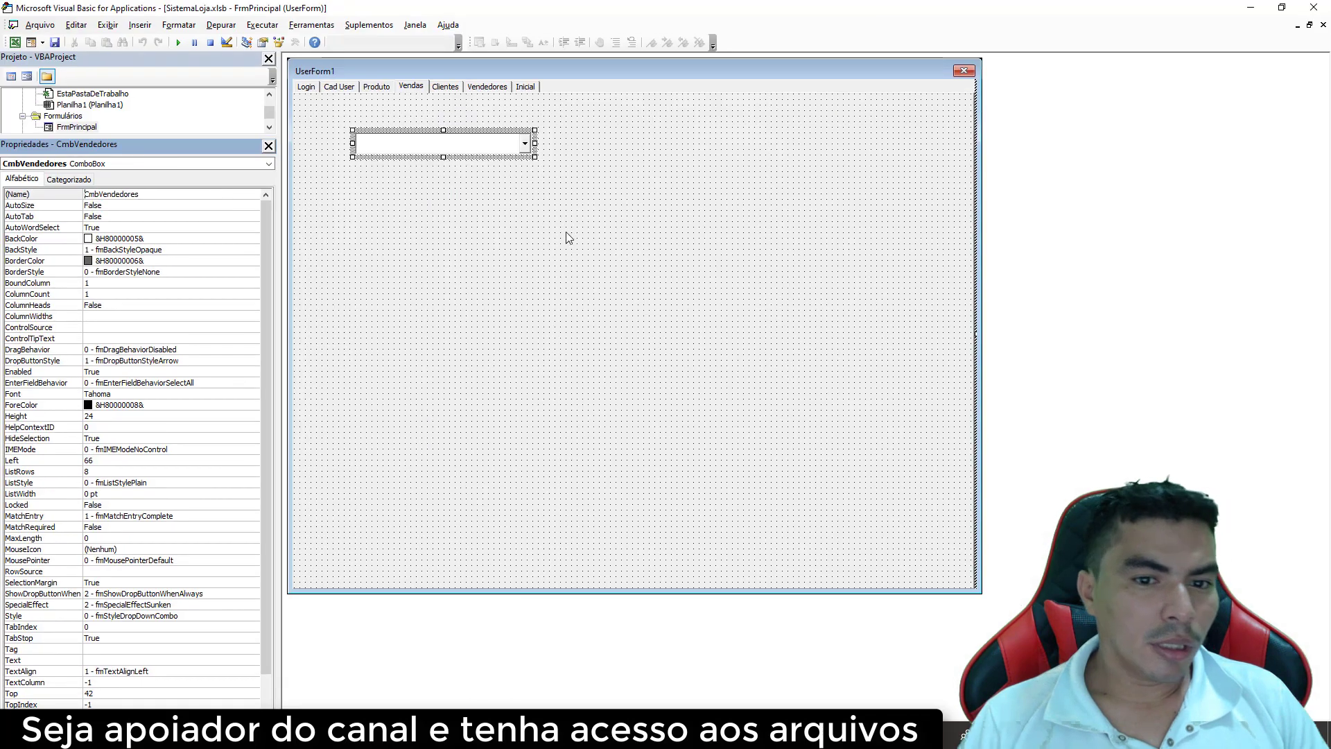
{"action": "left_click", "coordinate": [593, 241]}
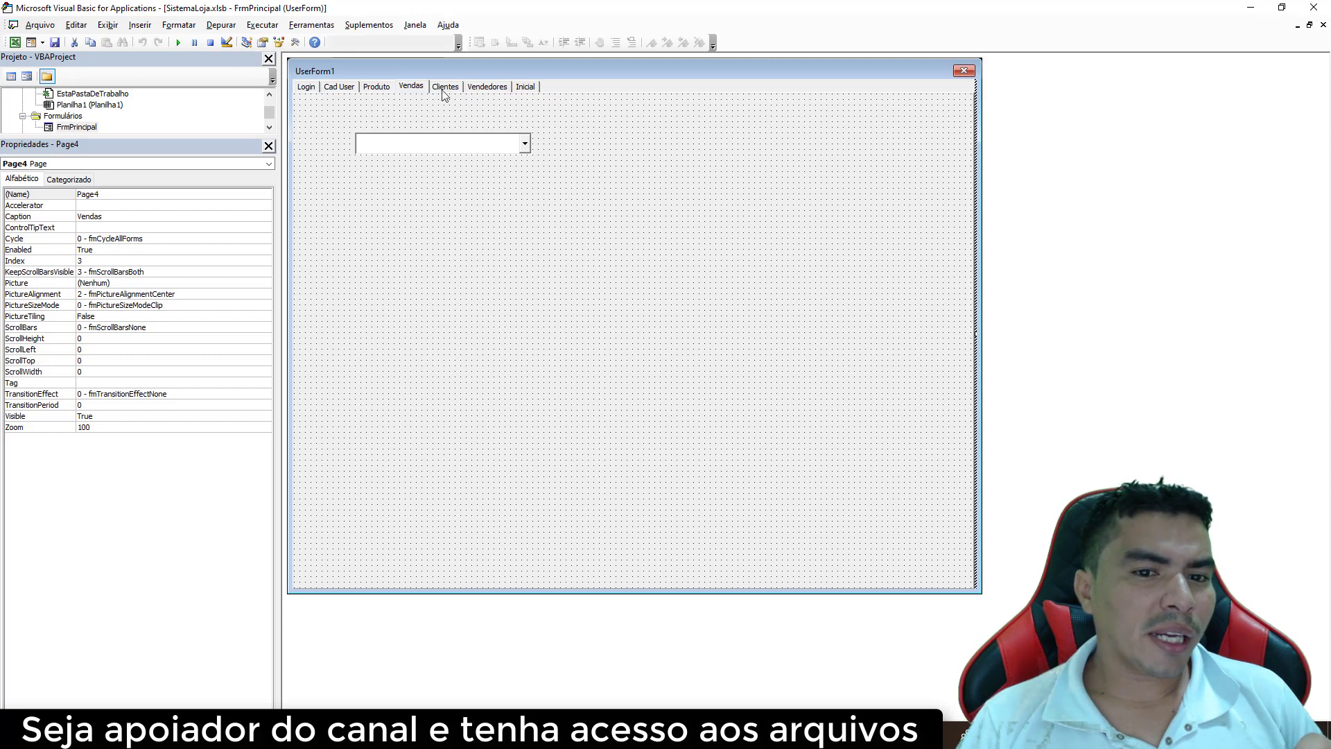
Open the Vendas button's CommandButton5_Click handler and type Me.MultiPage1.Value.
{"action": "left_click", "coordinate": [531, 88]}
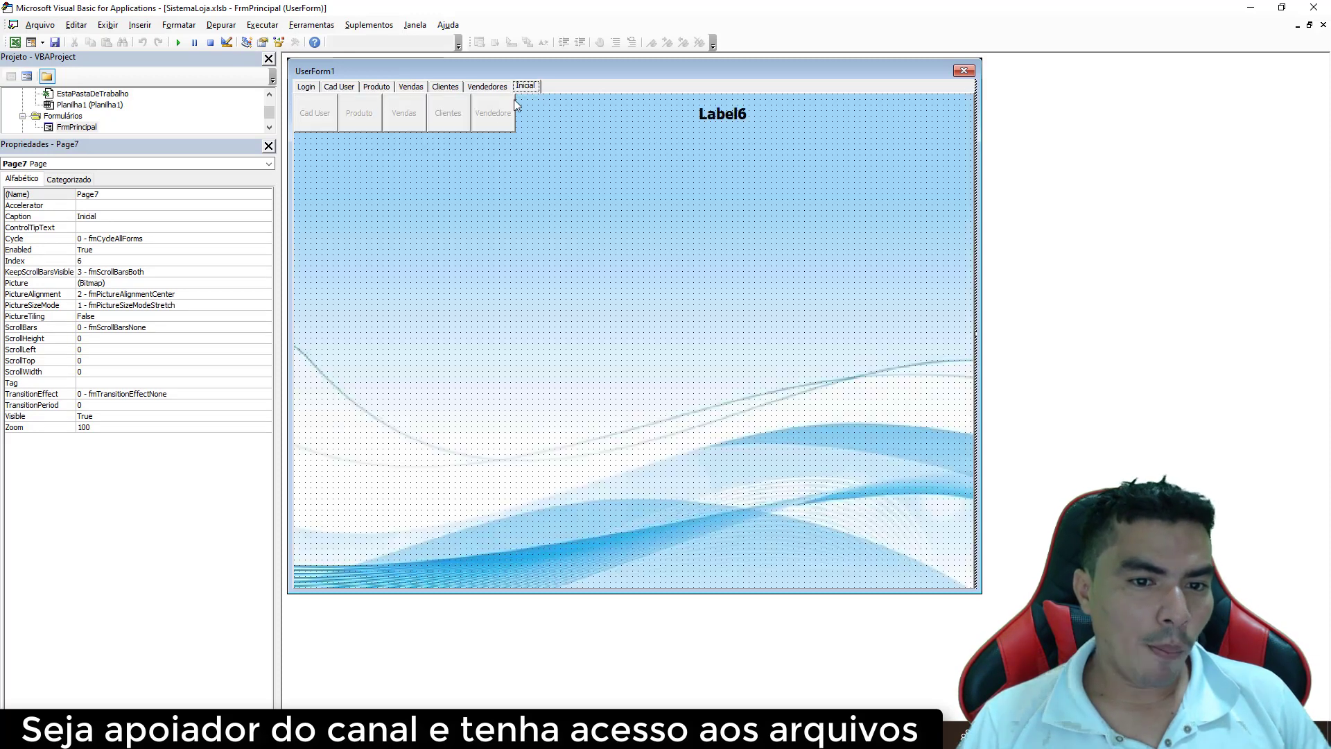
{"action": "left_click", "coordinate": [406, 122]}
{"action": "double_click", "coordinate": [402, 120]}
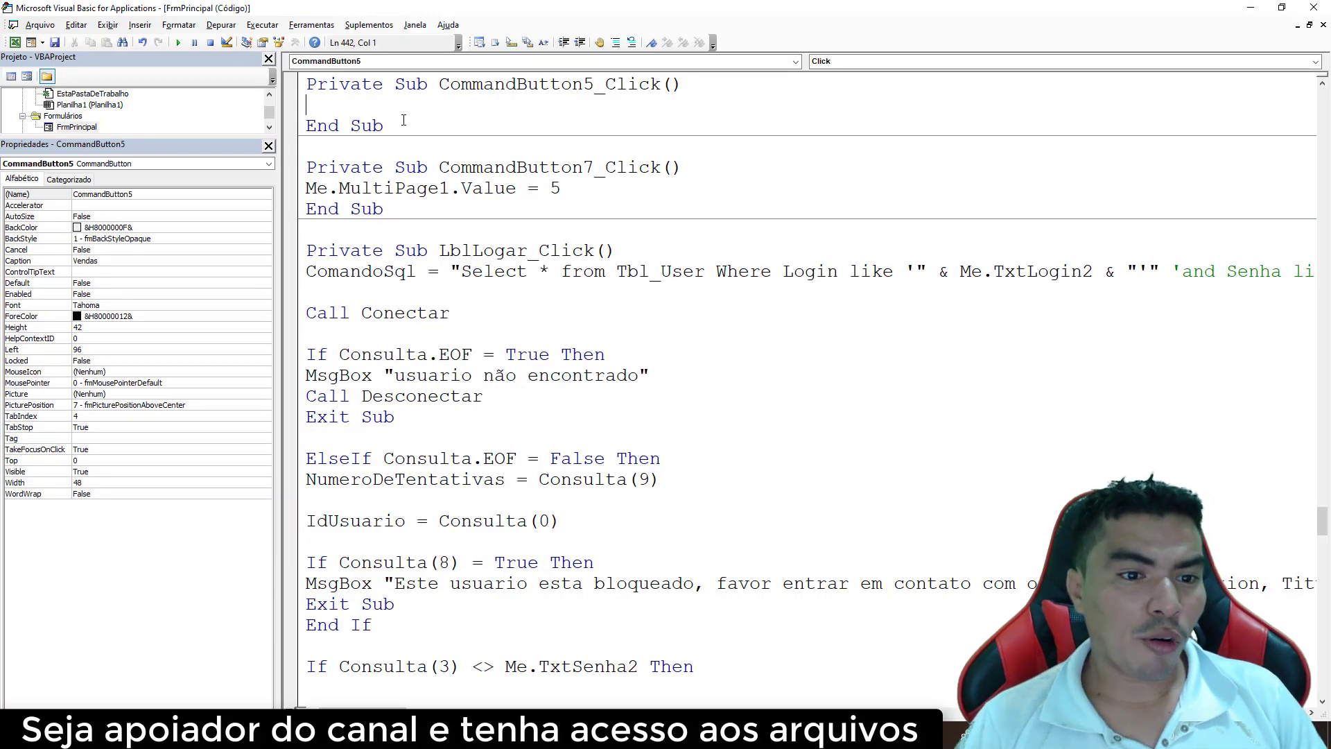
{"action": "type", "text": "me."}
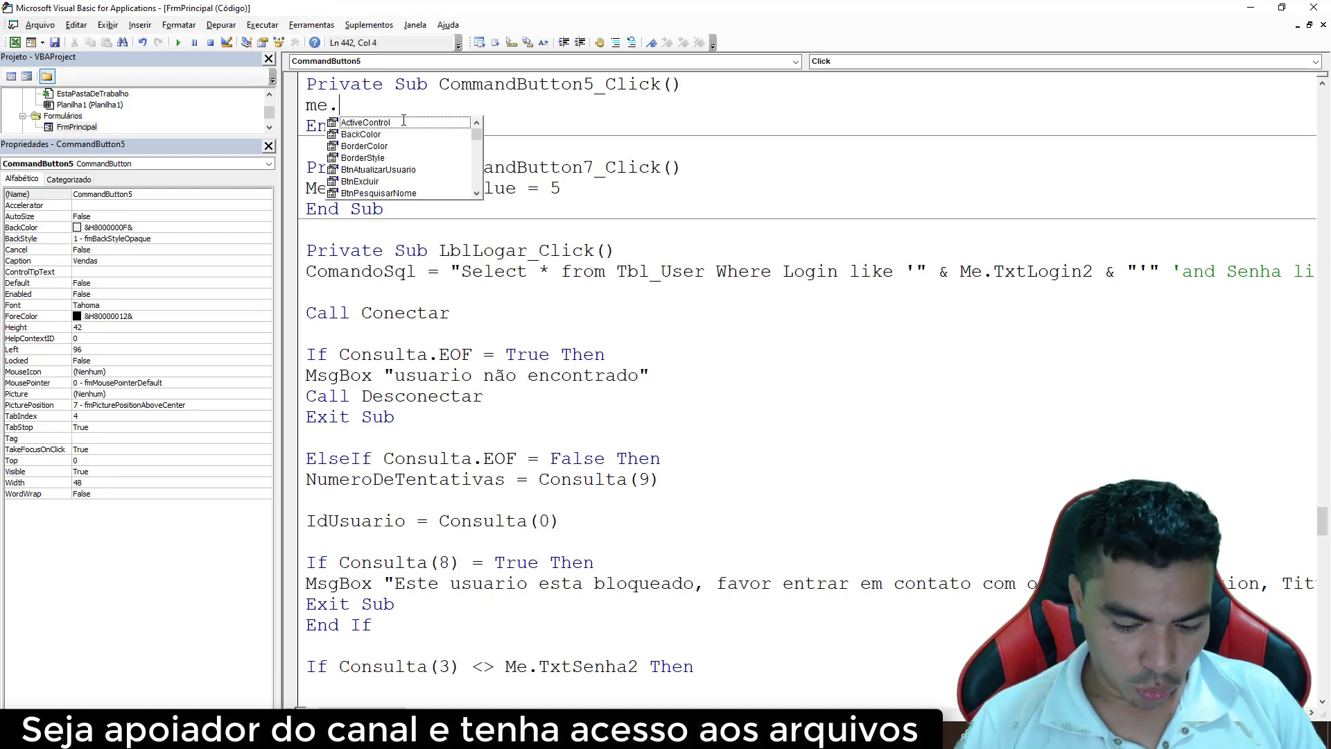
{"action": "type", "text": "mul"}
{"action": "key", "text": "Tab"}
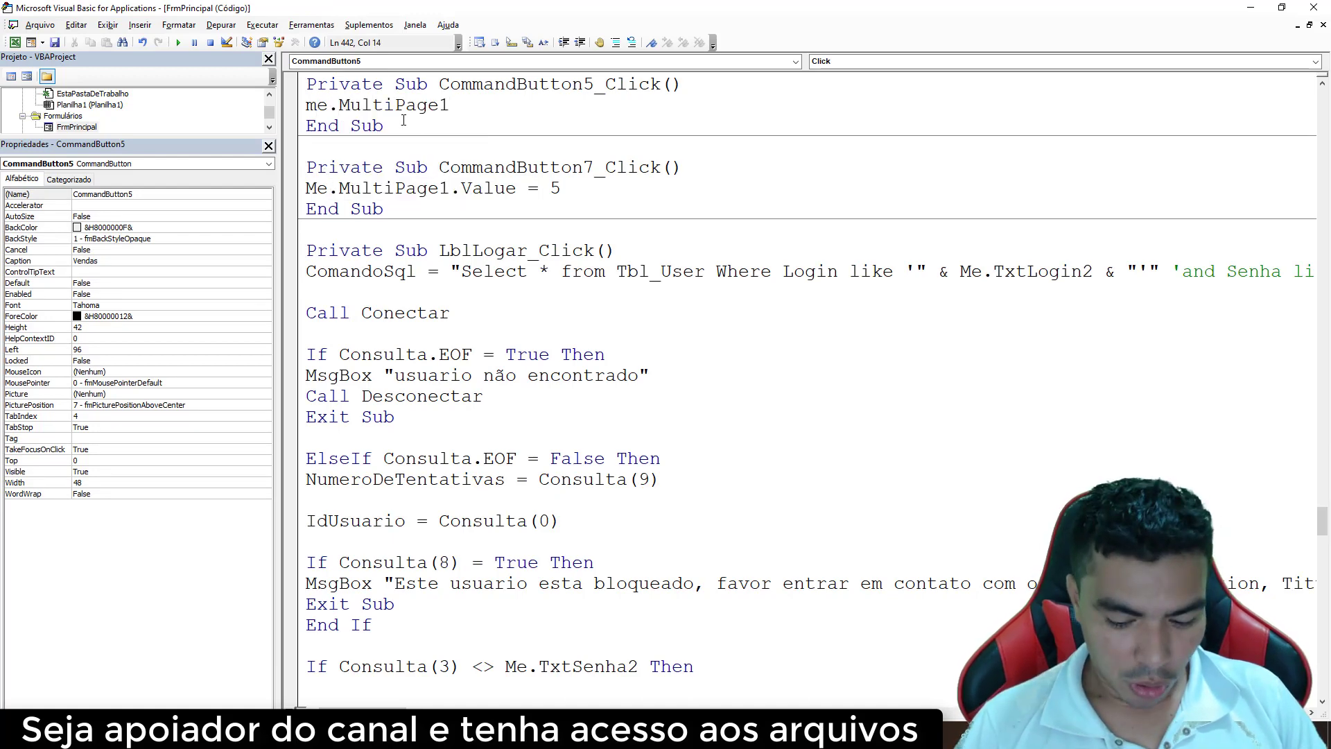
{"action": "type", "text": ".va"}
{"action": "key", "text": "Tab"}
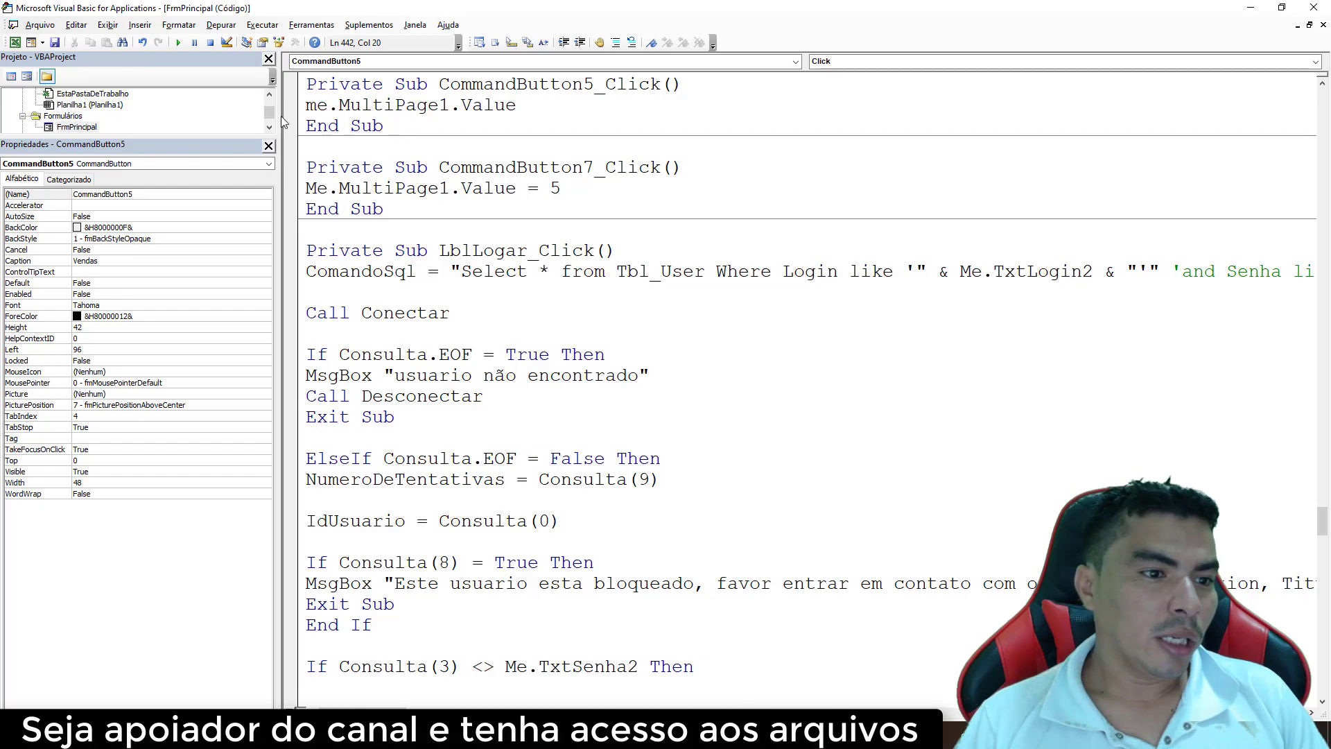
Complete the line as Me.MultiPage1.Value = 3 and add blank lines below.
{"action": "double_click", "coordinate": [76, 126]}
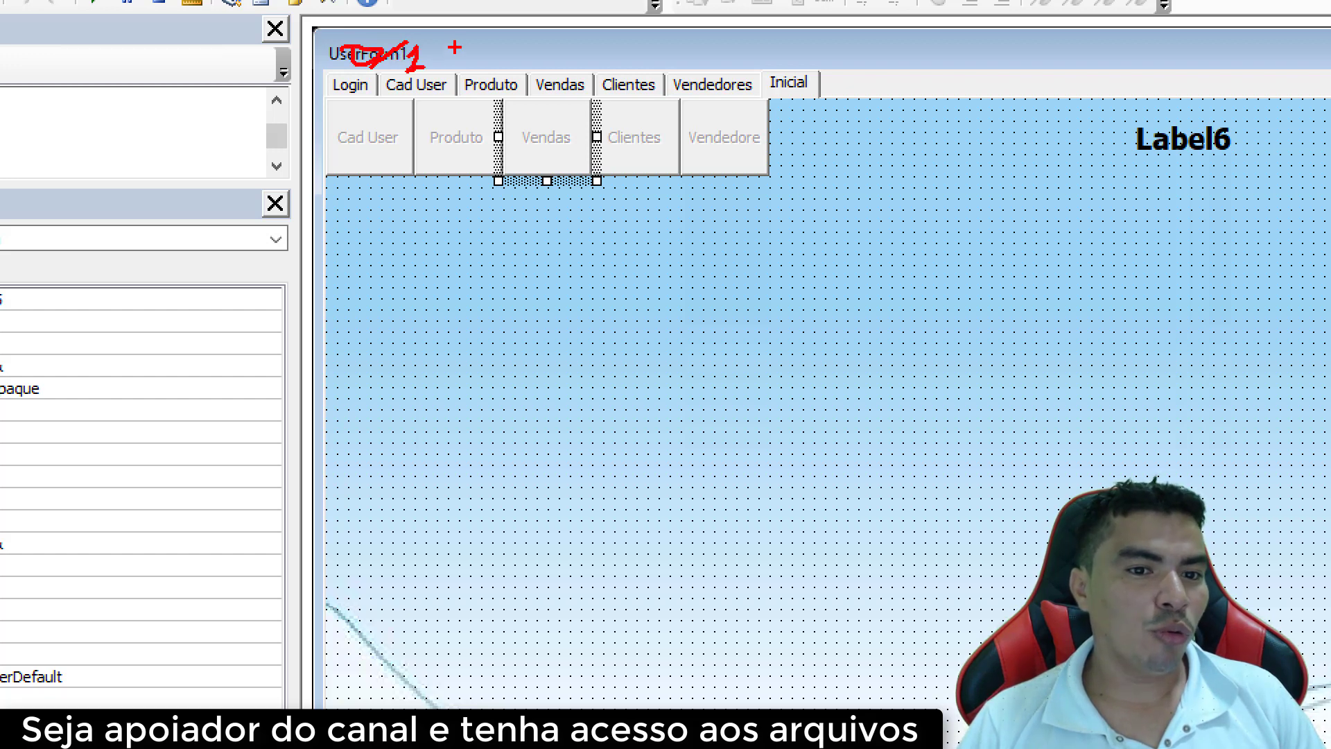
{"action": "left_click_drag", "start_coordinate": [461, 43], "coordinate": [485, 54]}
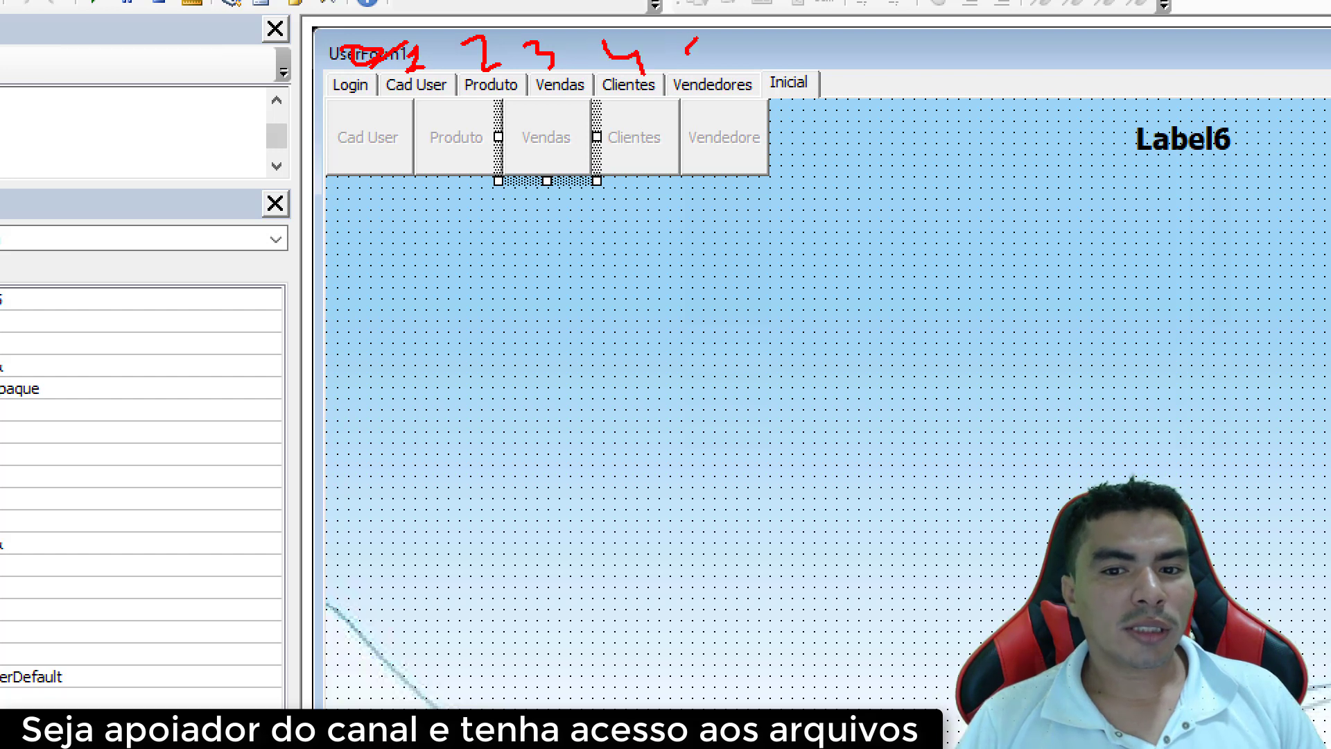
{"action": "left_click_drag", "start_coordinate": [777, 40], "coordinate": [788, 63]}
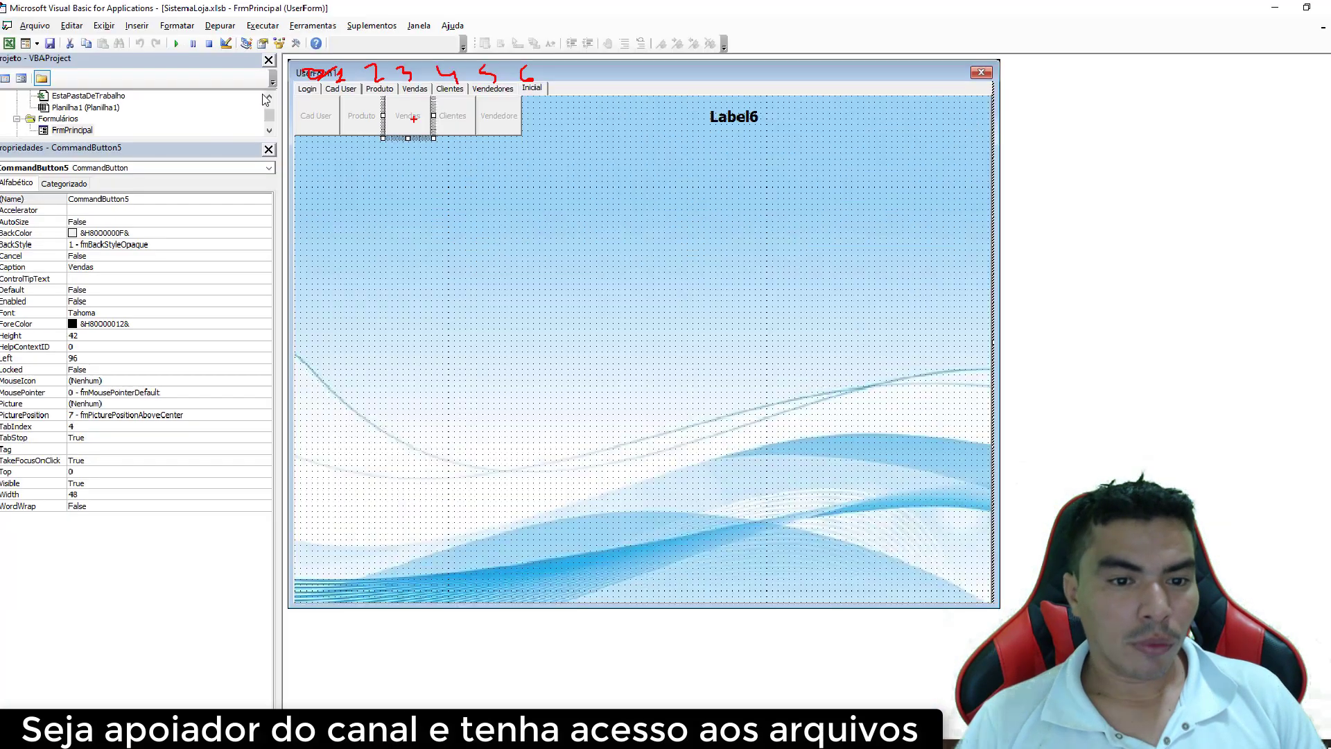
{"action": "double_click", "coordinate": [393, 123]}
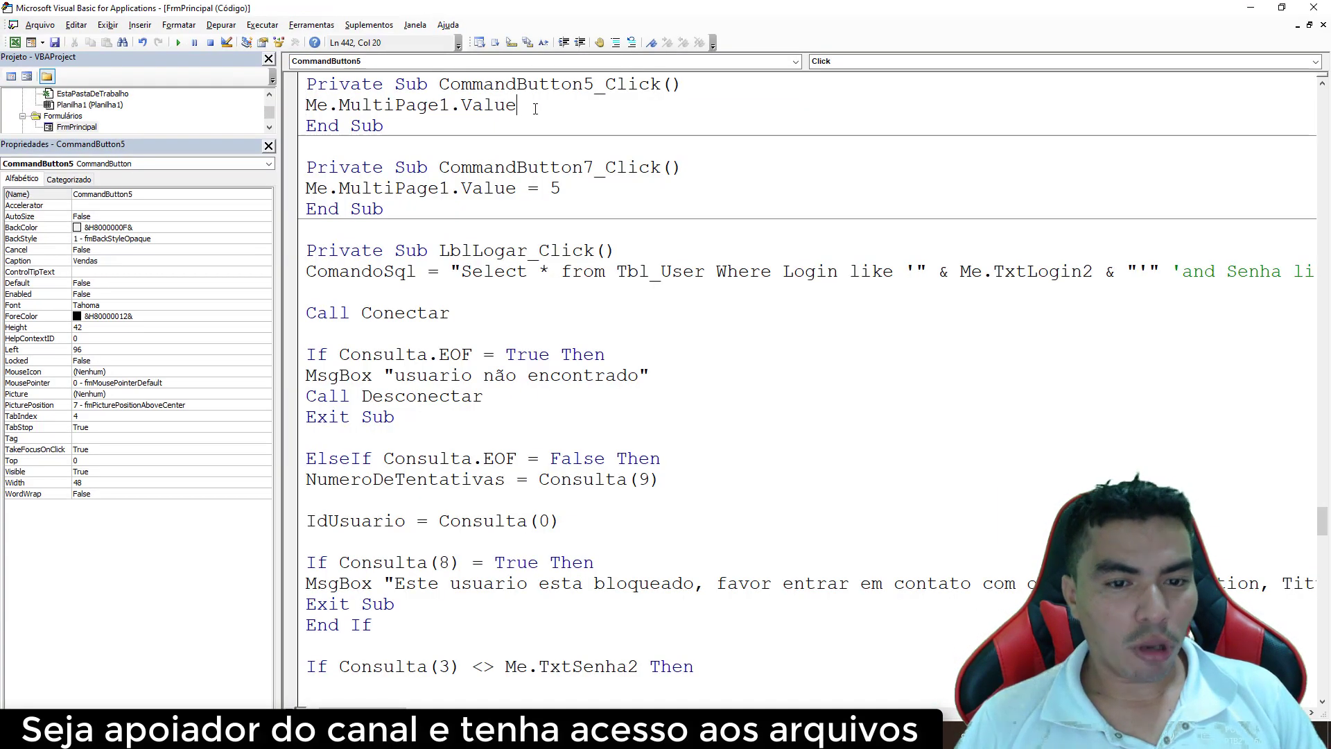
{"action": "type", "text": "= 3"}
{"action": "key", "text": "Return"}
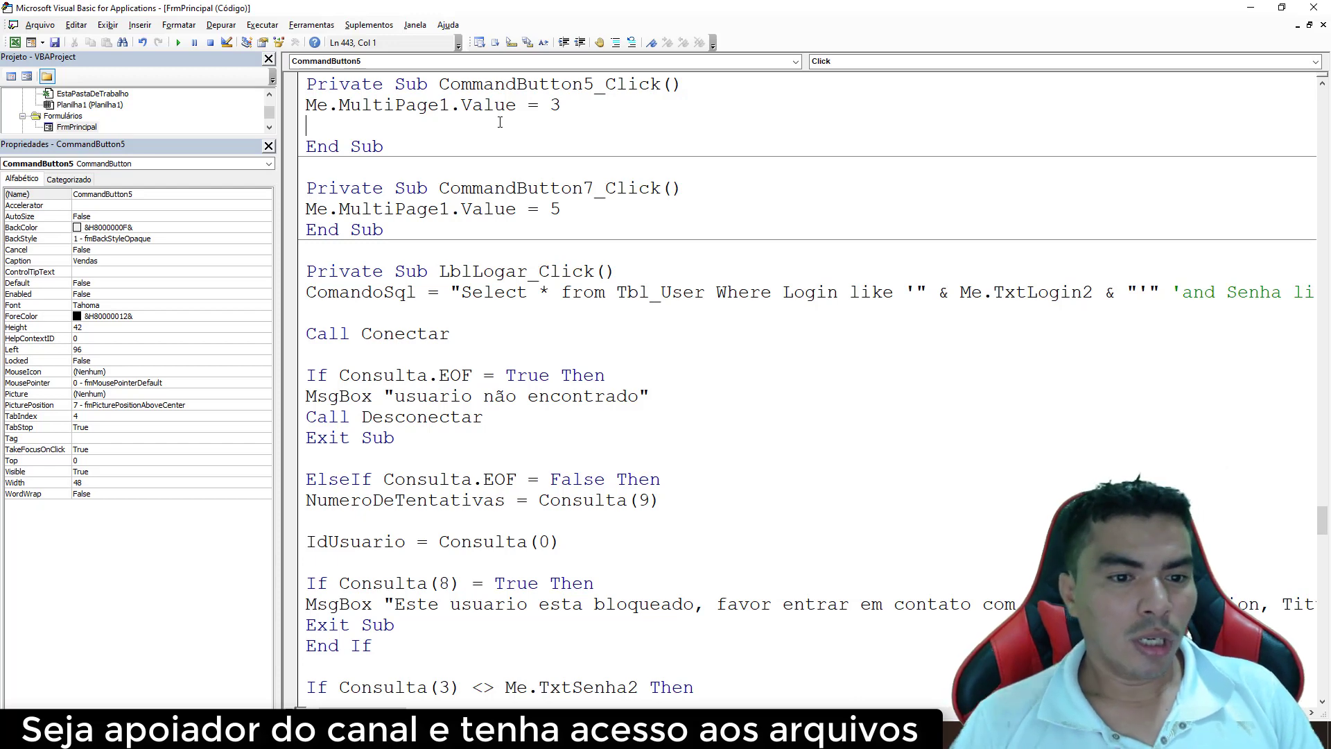
{"action": "key", "text": "Down"}
{"action": "key", "text": "Down"}
{"action": "key", "text": "Return"}
{"action": "key", "text": "Return"}
{"action": "key", "text": "Return"}
{"action": "key", "text": "Return"}
{"action": "key", "text": "Return"}
{"action": "key", "text": "Return"}
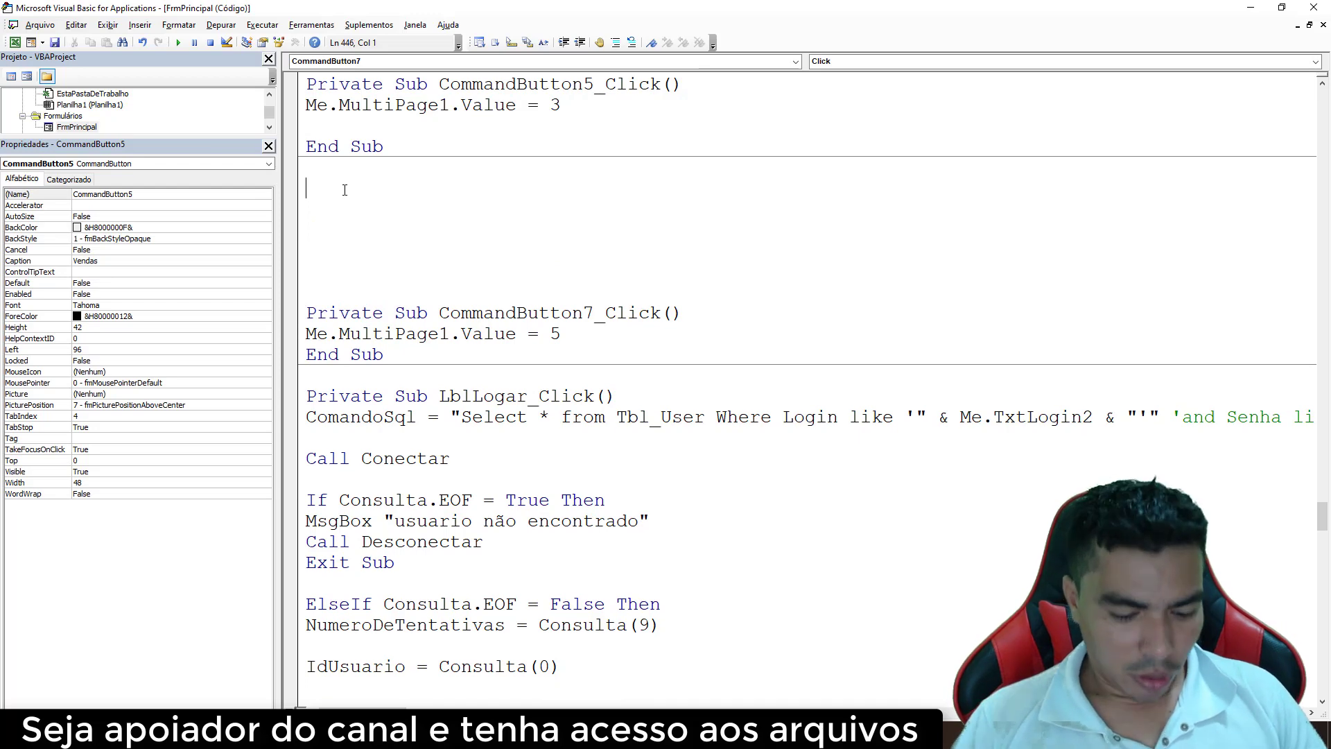
Declare an empty Sub Carregar_Vendedores() and copy its name.
{"action": "type", "text": "sub"}
{"action": "type", "text": "rre"}
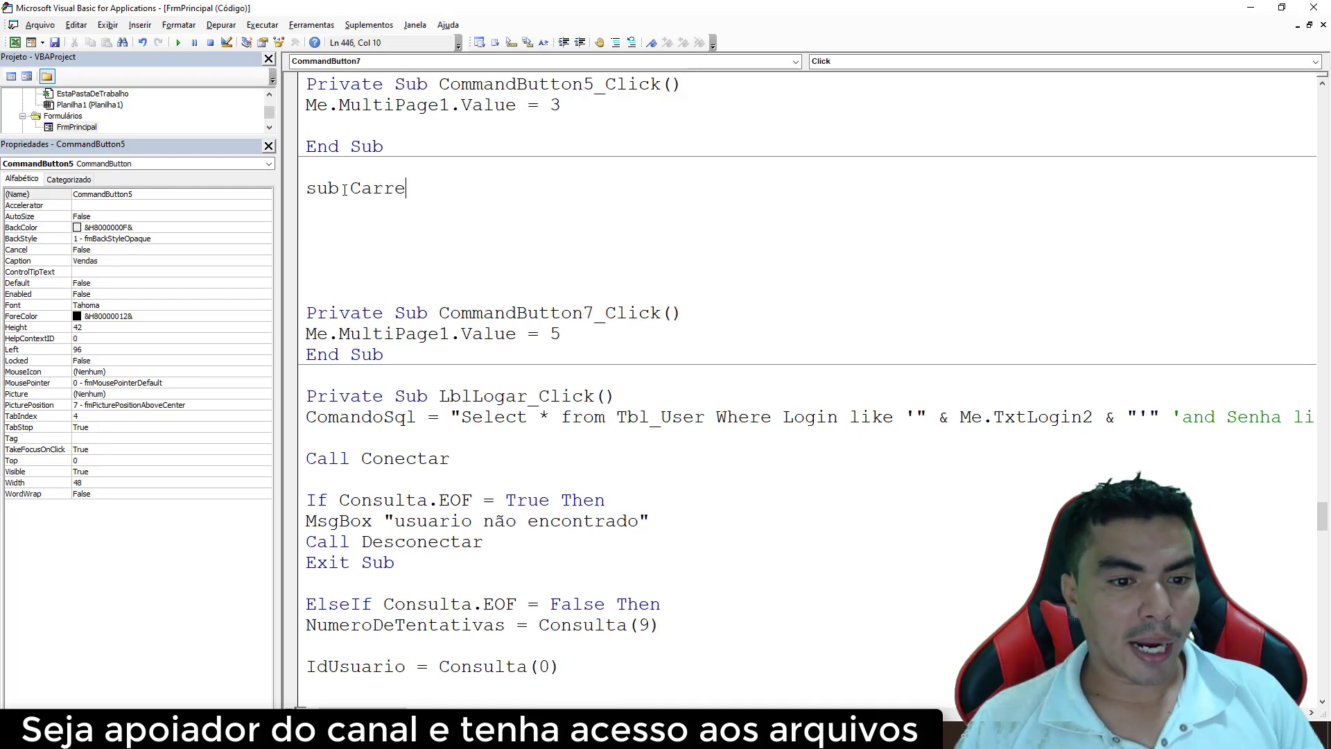
{"action": "type", "text": "gar_Ve"}
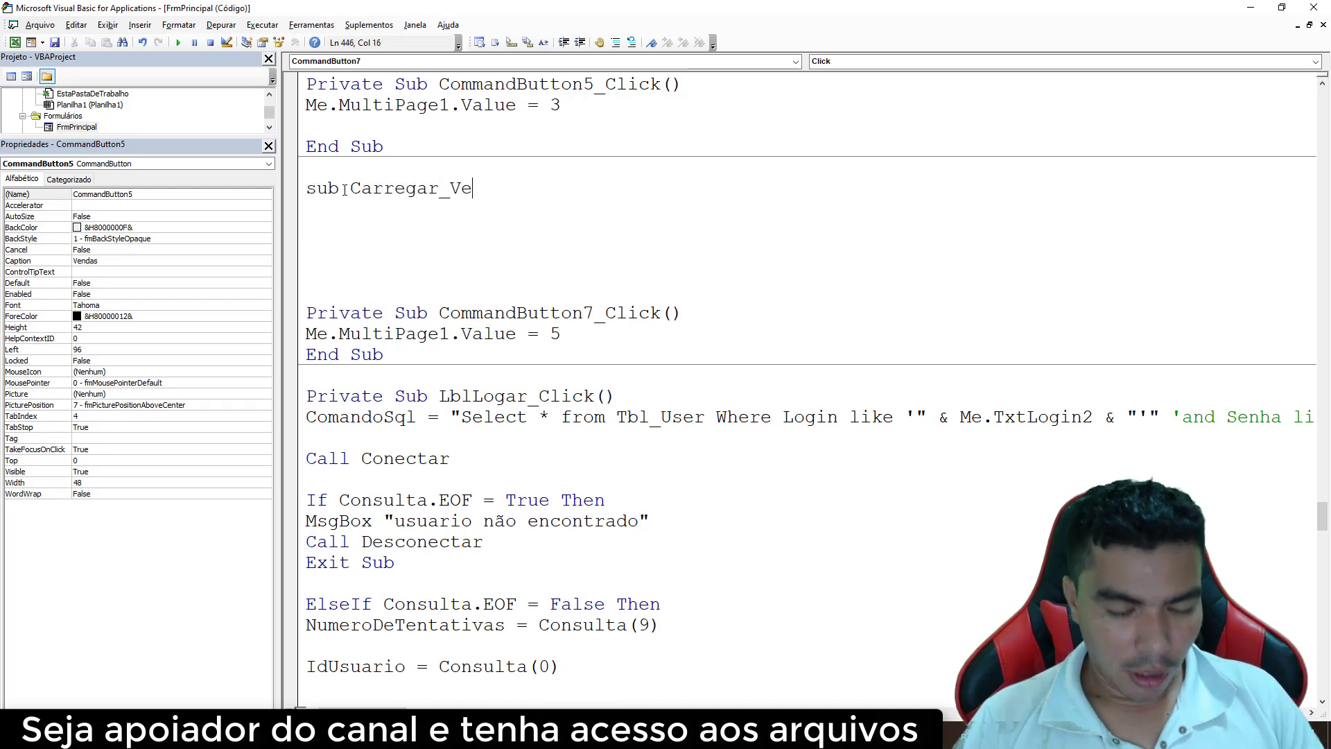
{"action": "type", "text": "nedo"}
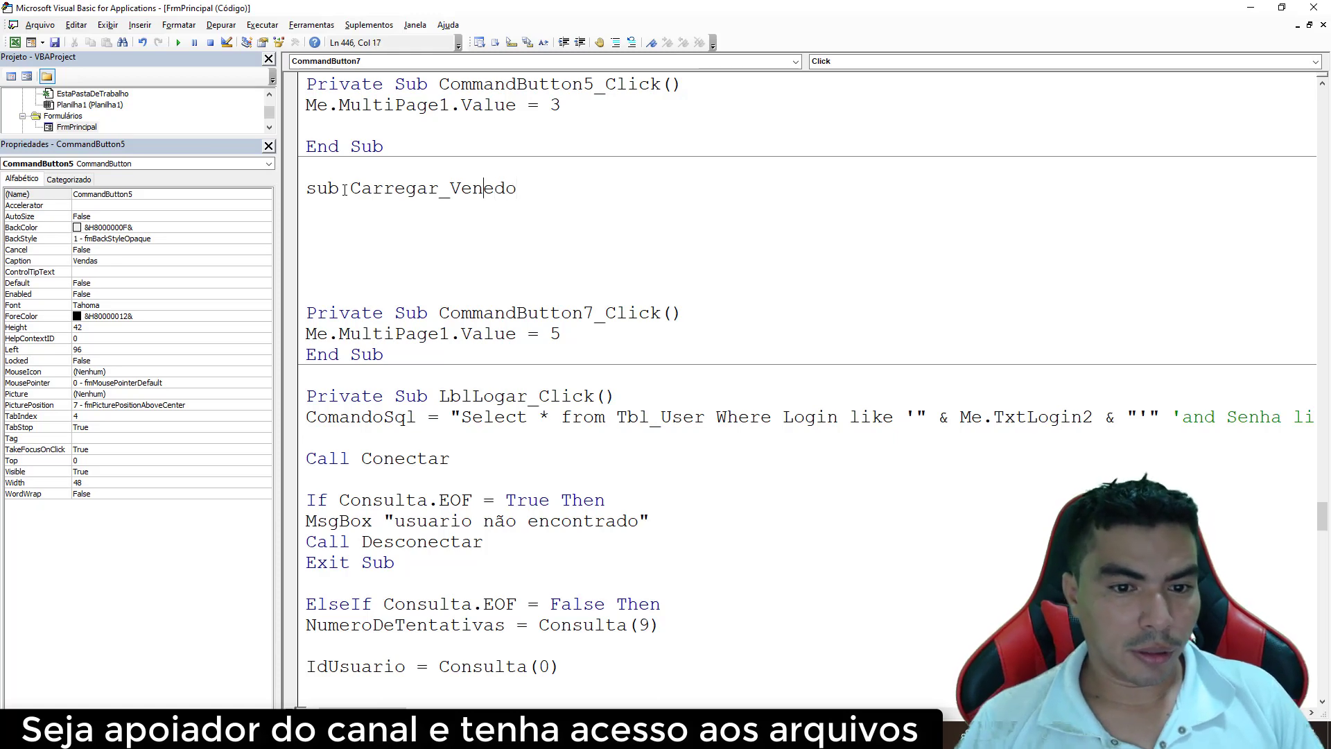
{"action": "key", "text": "BackSpace"}
{"action": "key", "text": "BackSpace"}
{"action": "key", "text": "BackSpace"}
{"action": "type", "text": "dedo"}
{"action": "key", "text": "Return"}
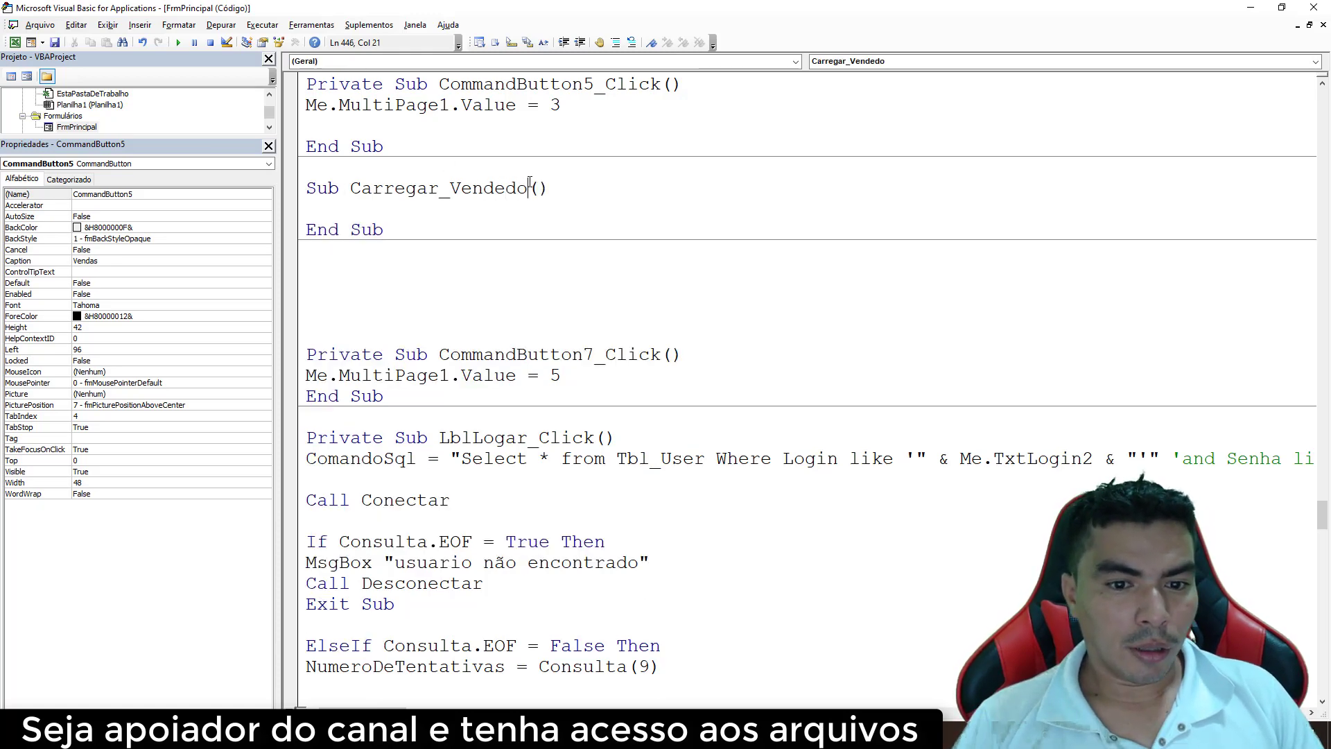
{"action": "type", "text": "res"}
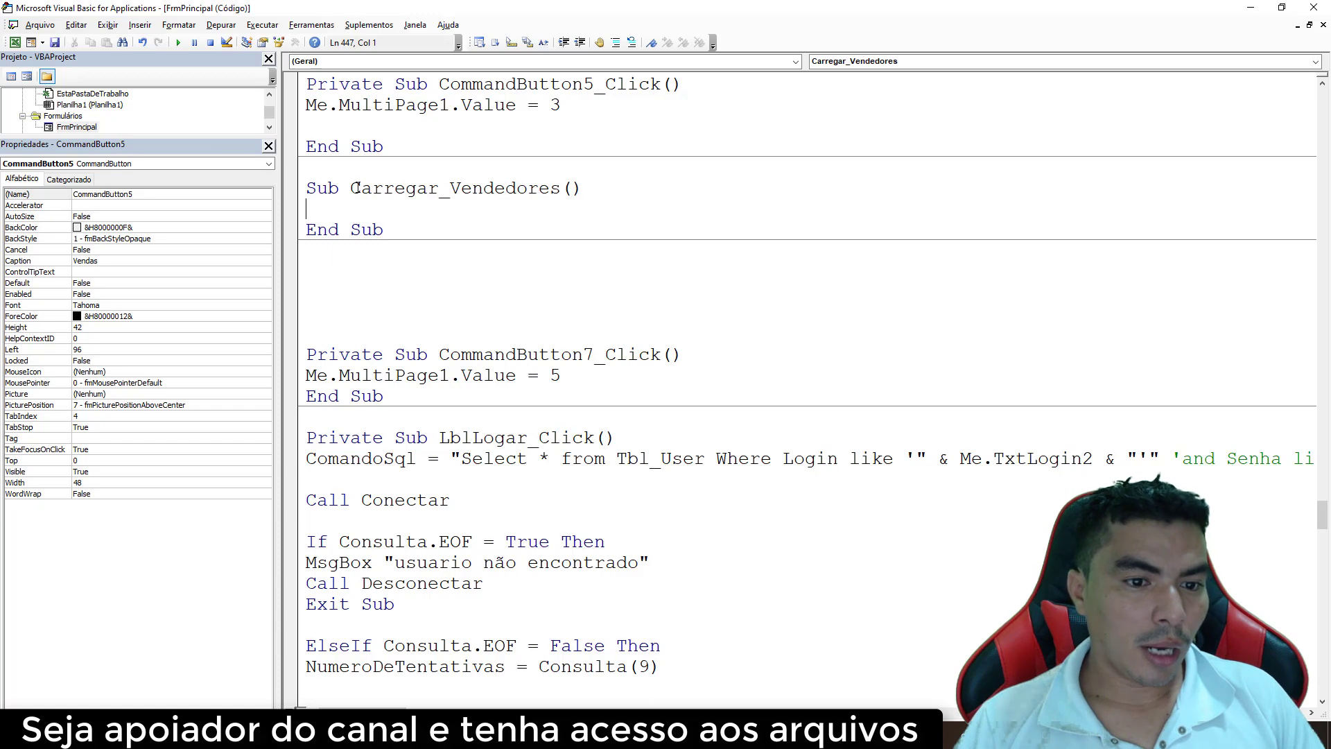
{"action": "left_click_drag", "start_coordinate": [351, 188], "coordinate": [560, 187]}
{"action": "key", "text": "ctrl+c"}
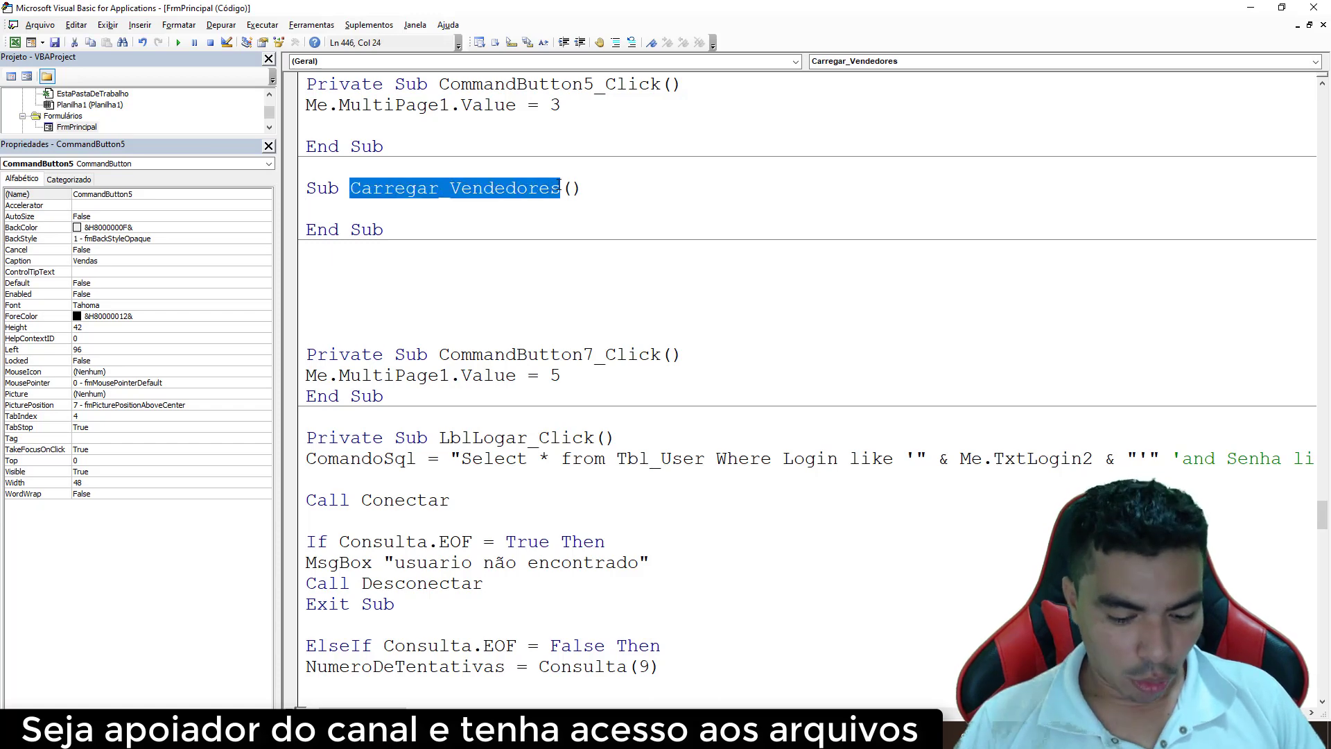
Add Call Carregar_Vendedores inside CommandButton5_Click.
{"action": "left_click", "coordinate": [341, 126]}
{"action": "type", "text": "ca"}
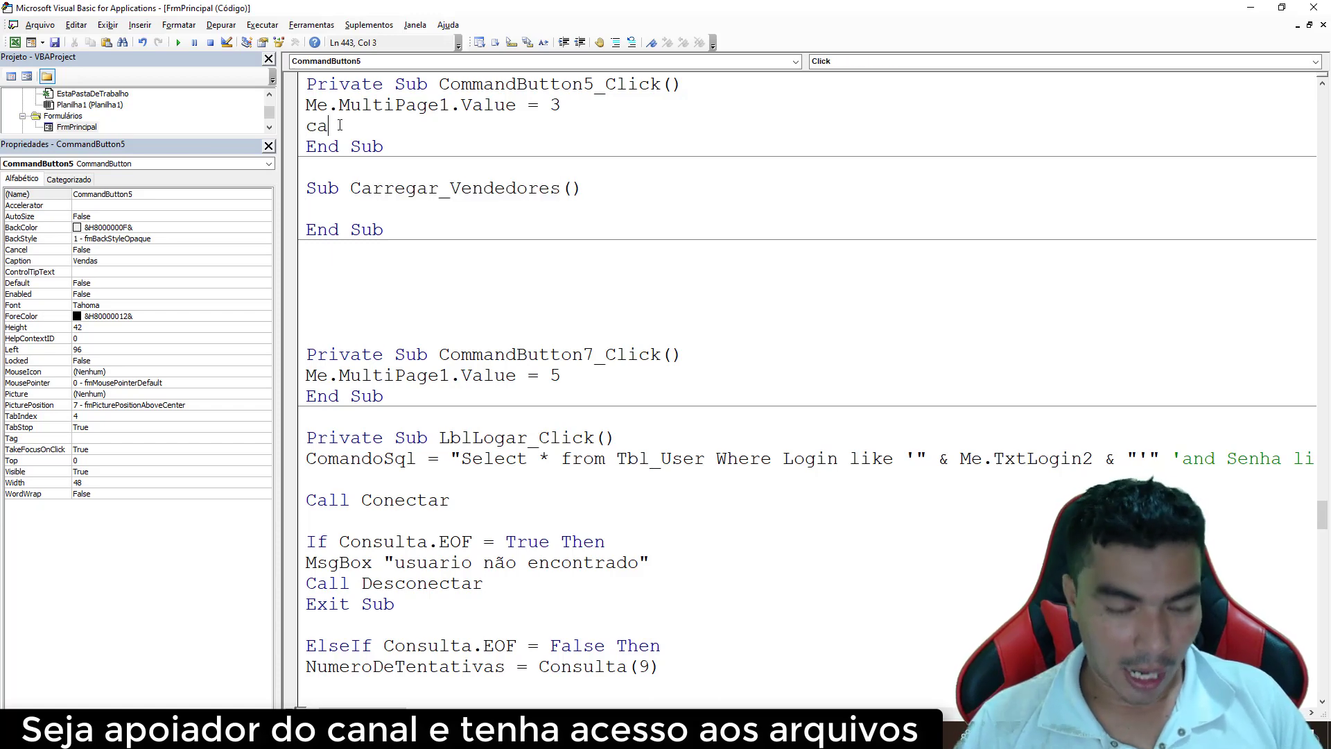
{"action": "type", "text": "ll"}
{"action": "key", "text": "ctrl+v"}
{"action": "left_click", "coordinate": [344, 202]}
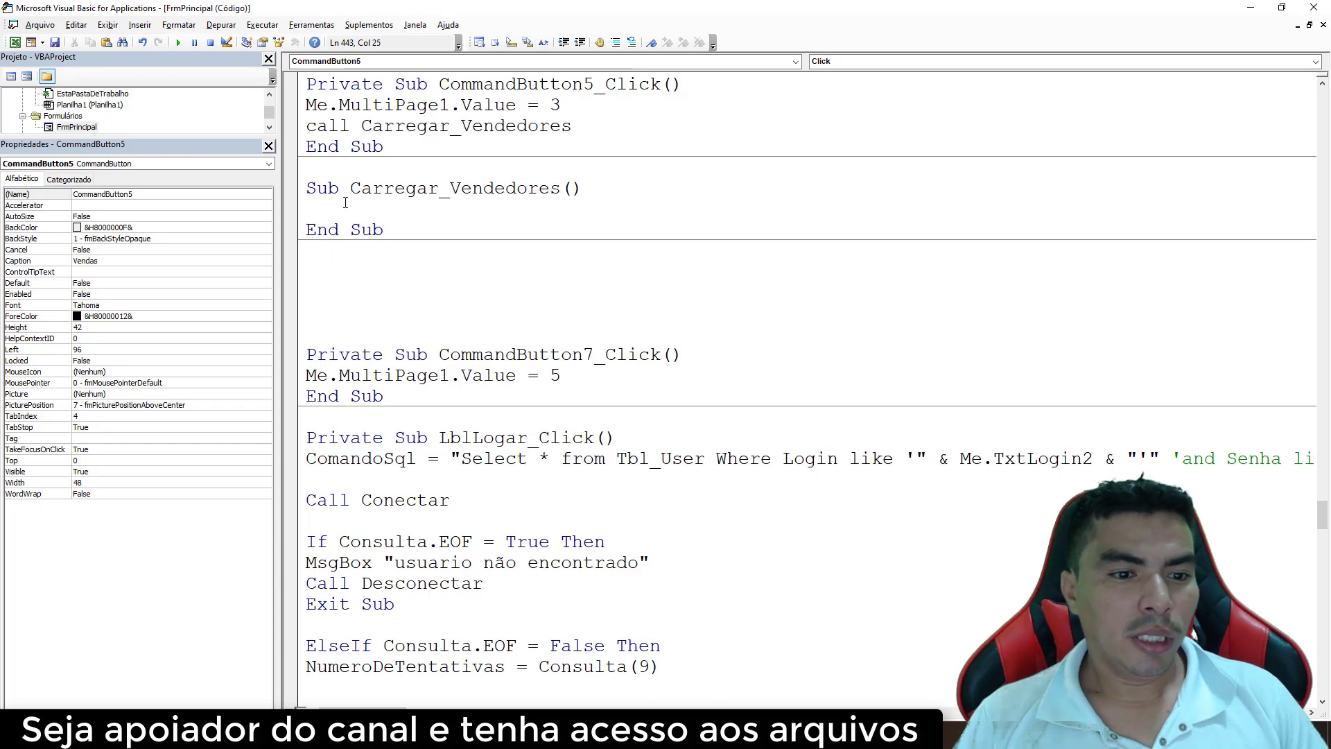
Set ComandoSql = "select * from Tbl_Vendedores", followed by Call Conectar and Call Desconectar with blank lines between.
{"action": "type", "text": "coman"}
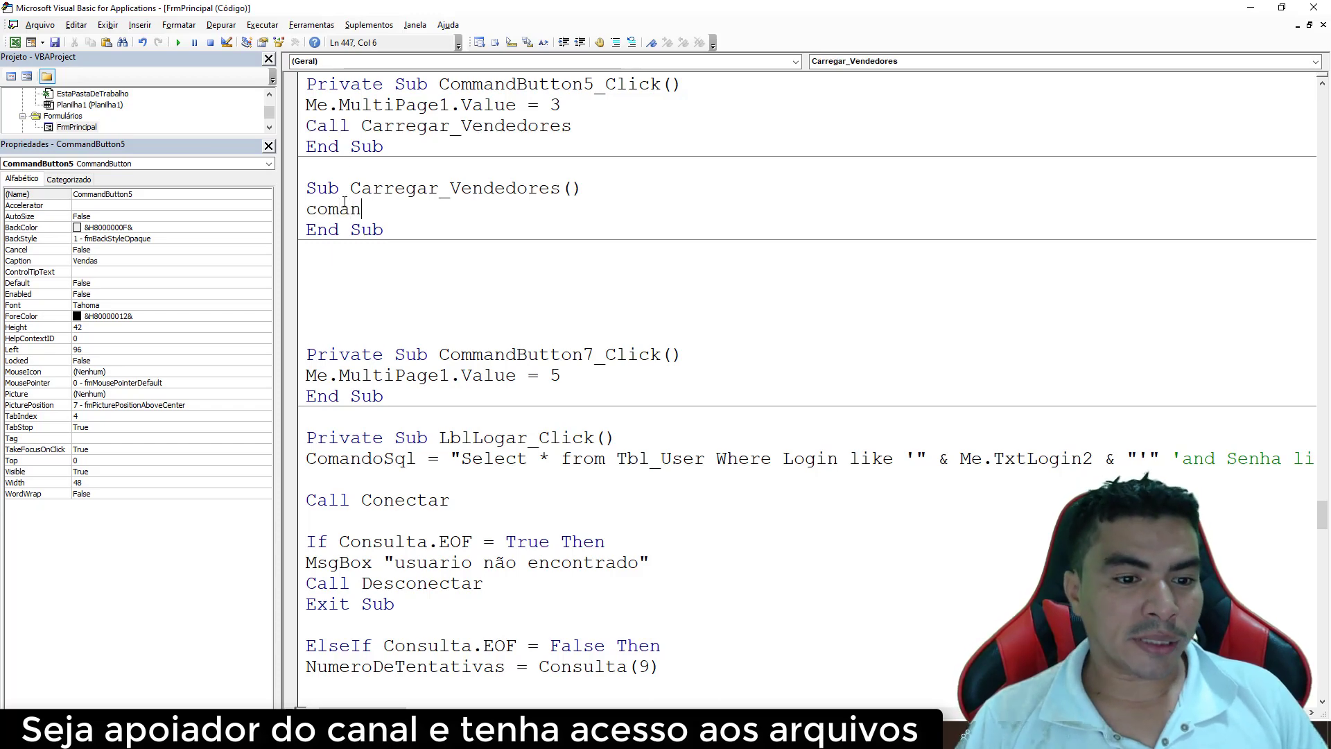
{"action": "type", "text": "dosql"}
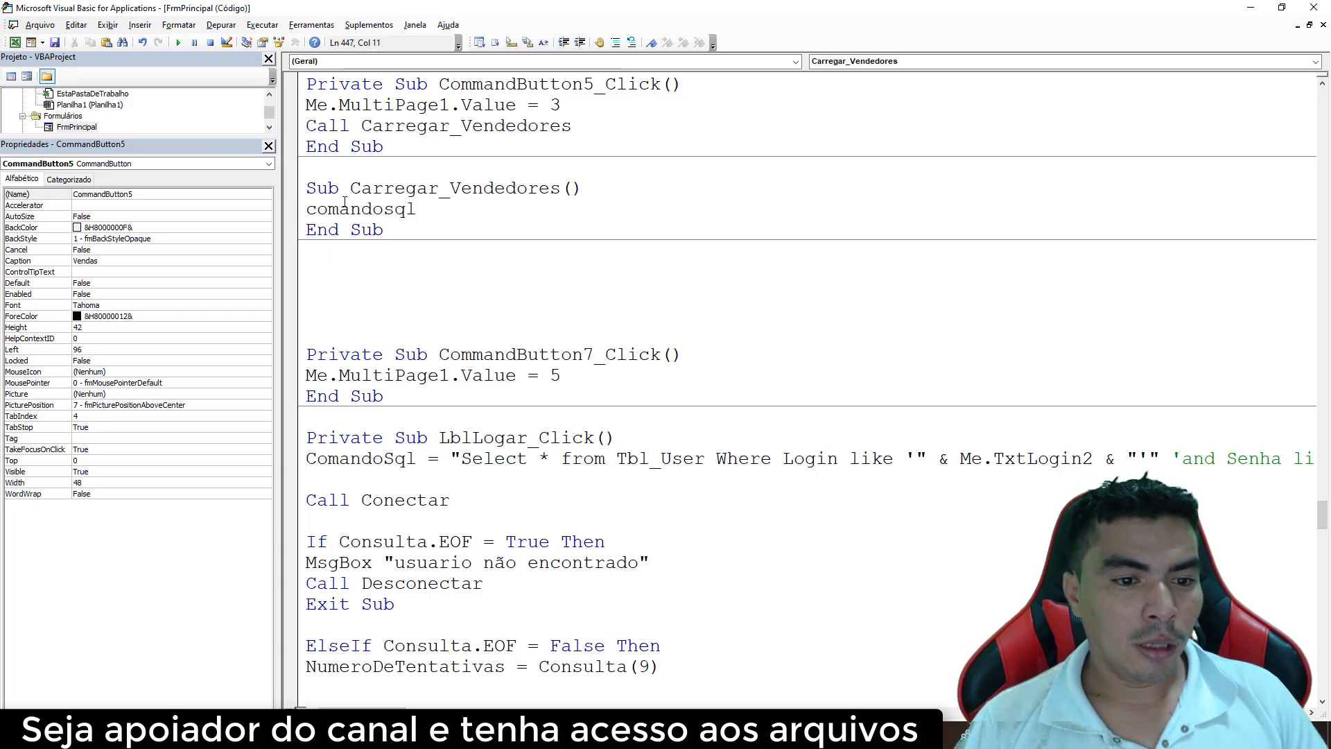
{"action": "type", "text": " =\"selec"}
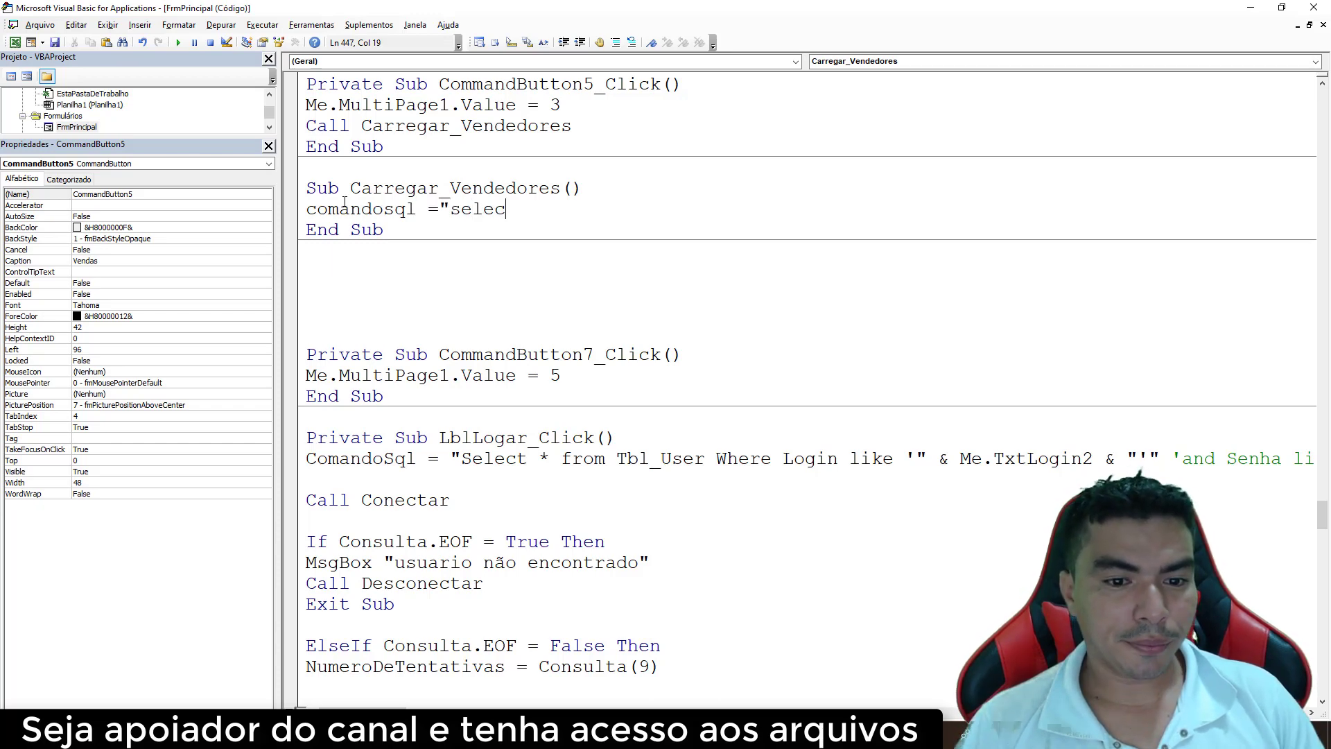
{"action": "type", "text": "t * f"}
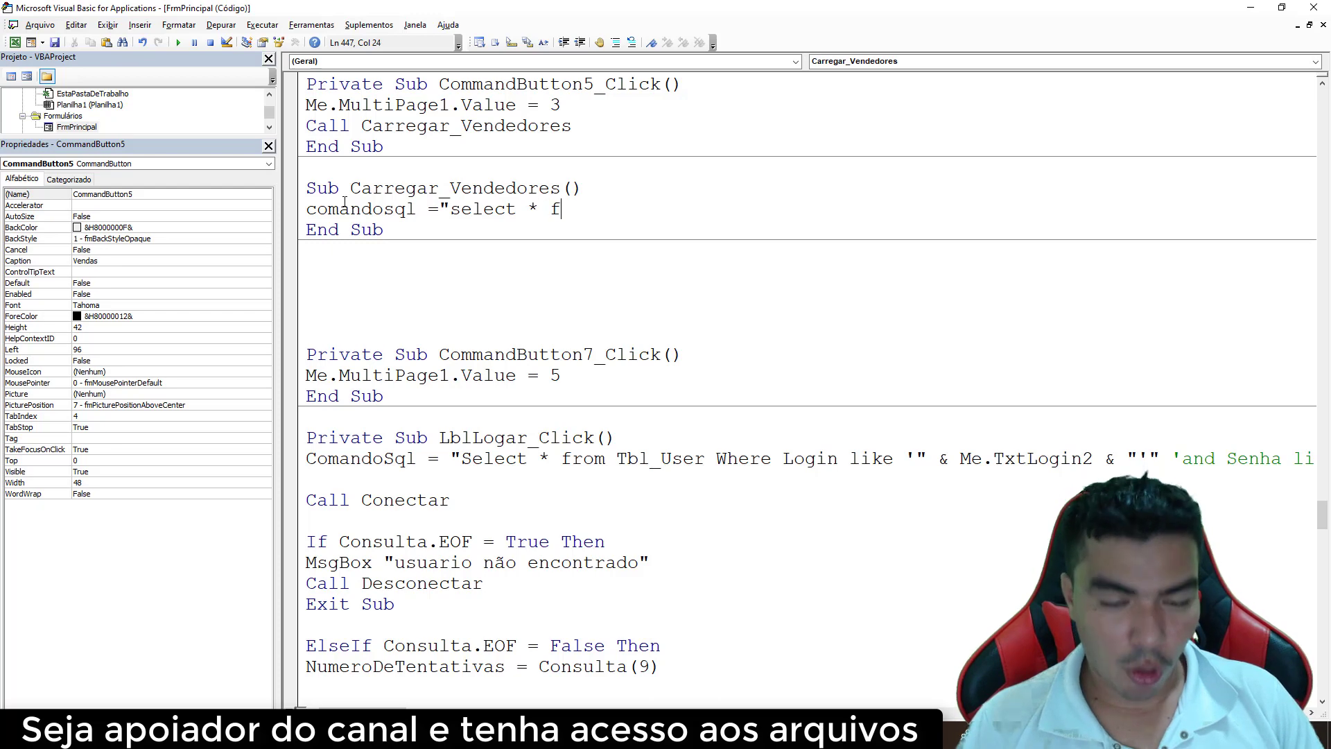
{"action": "type", "text": "rorm"}
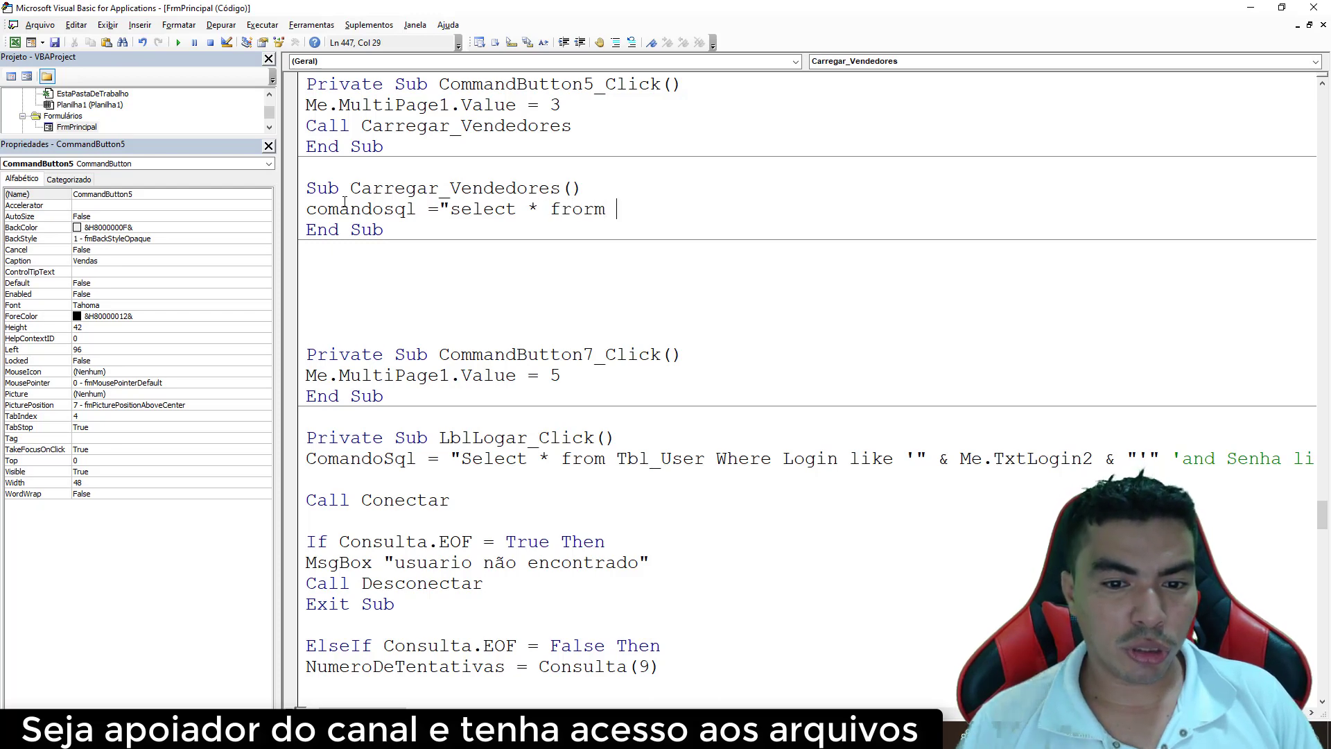
{"action": "key", "text": "Delete"}
{"action": "key", "text": "Right"}
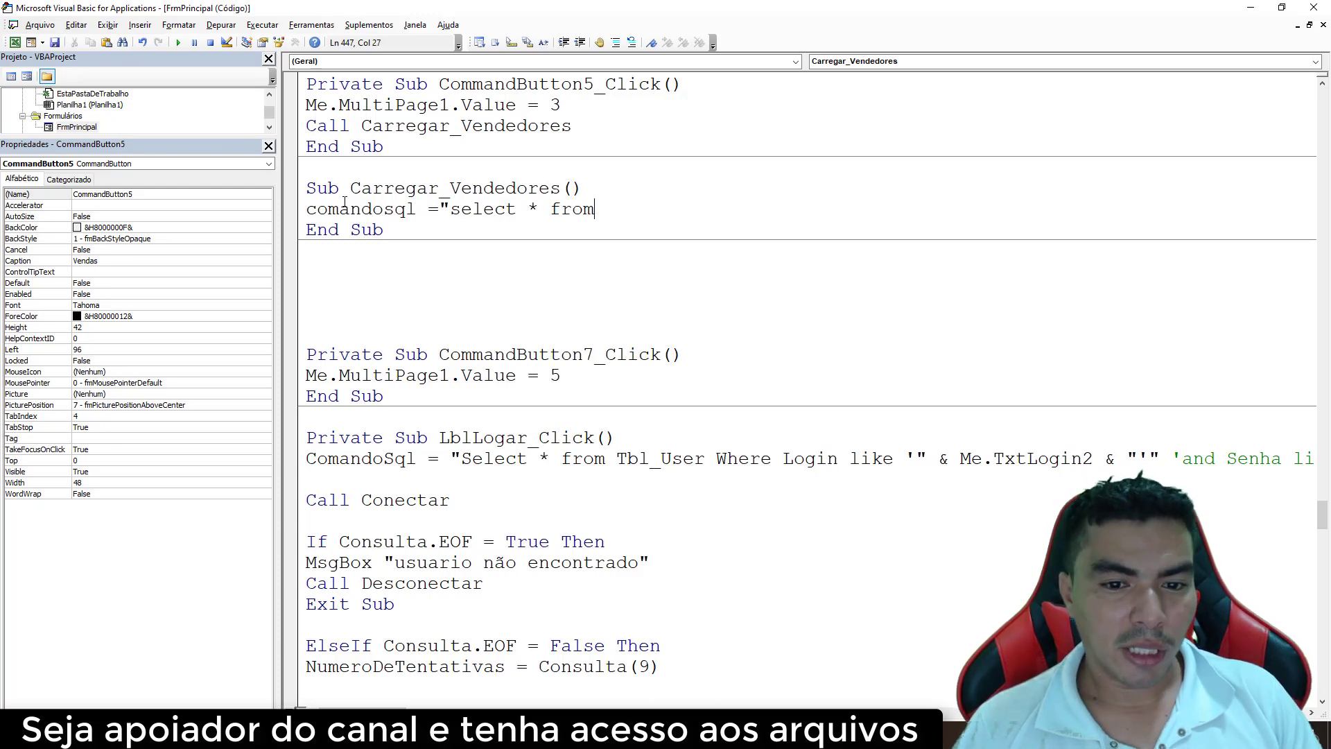
{"action": "type", "text": "l"}
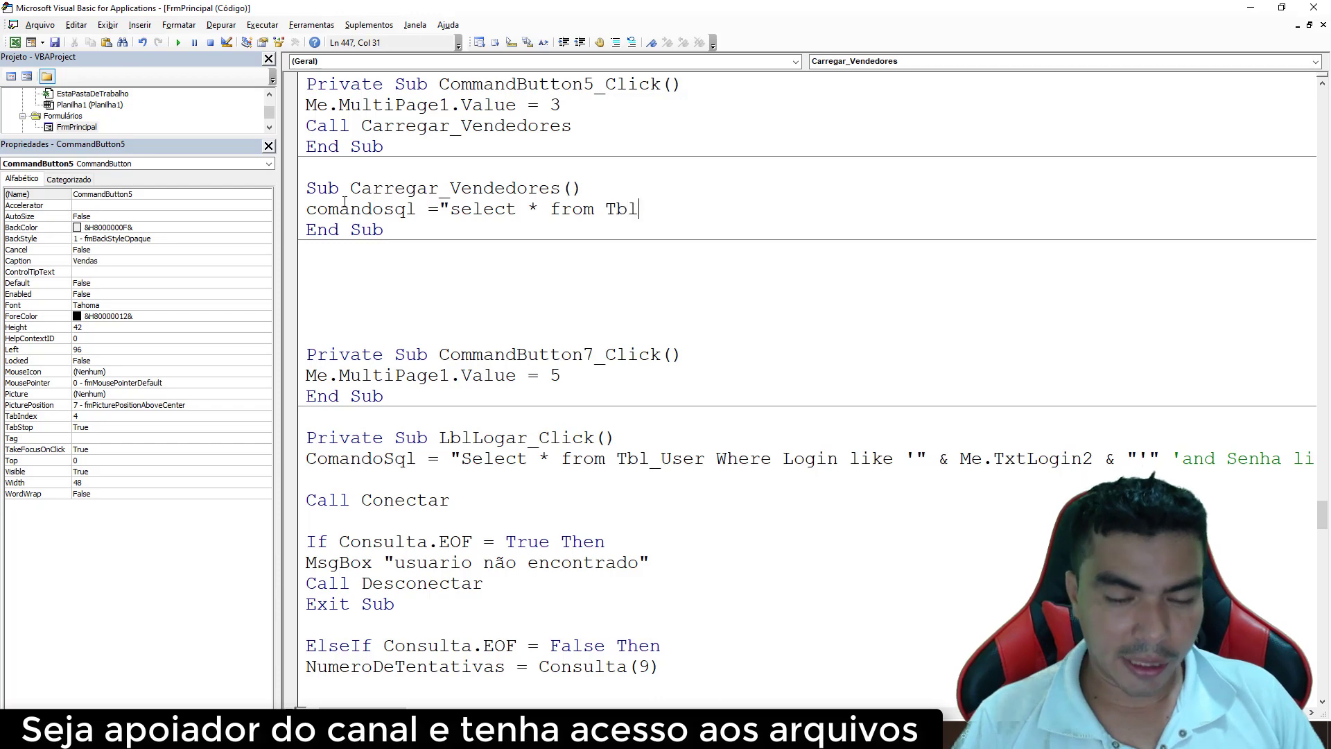
{"action": "type", "text": "_Ve"}
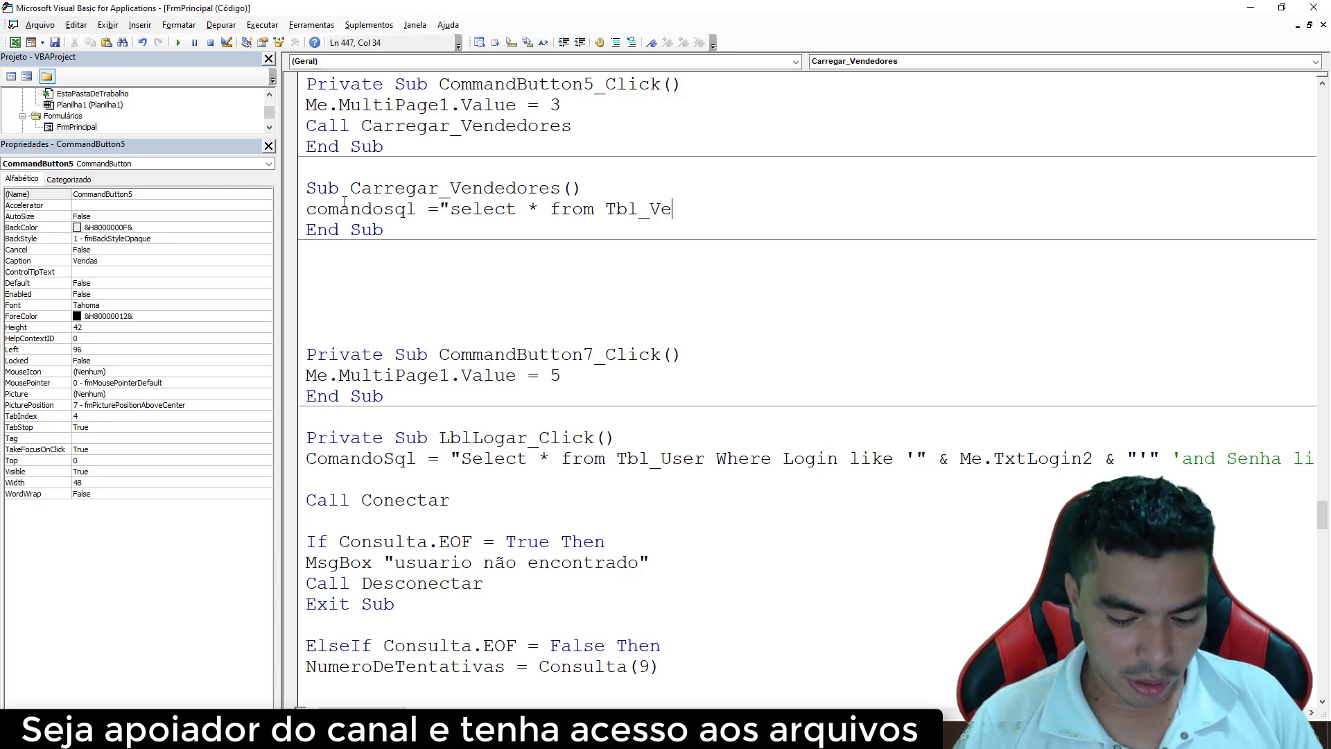
{"action": "type", "text": "ndedores"}
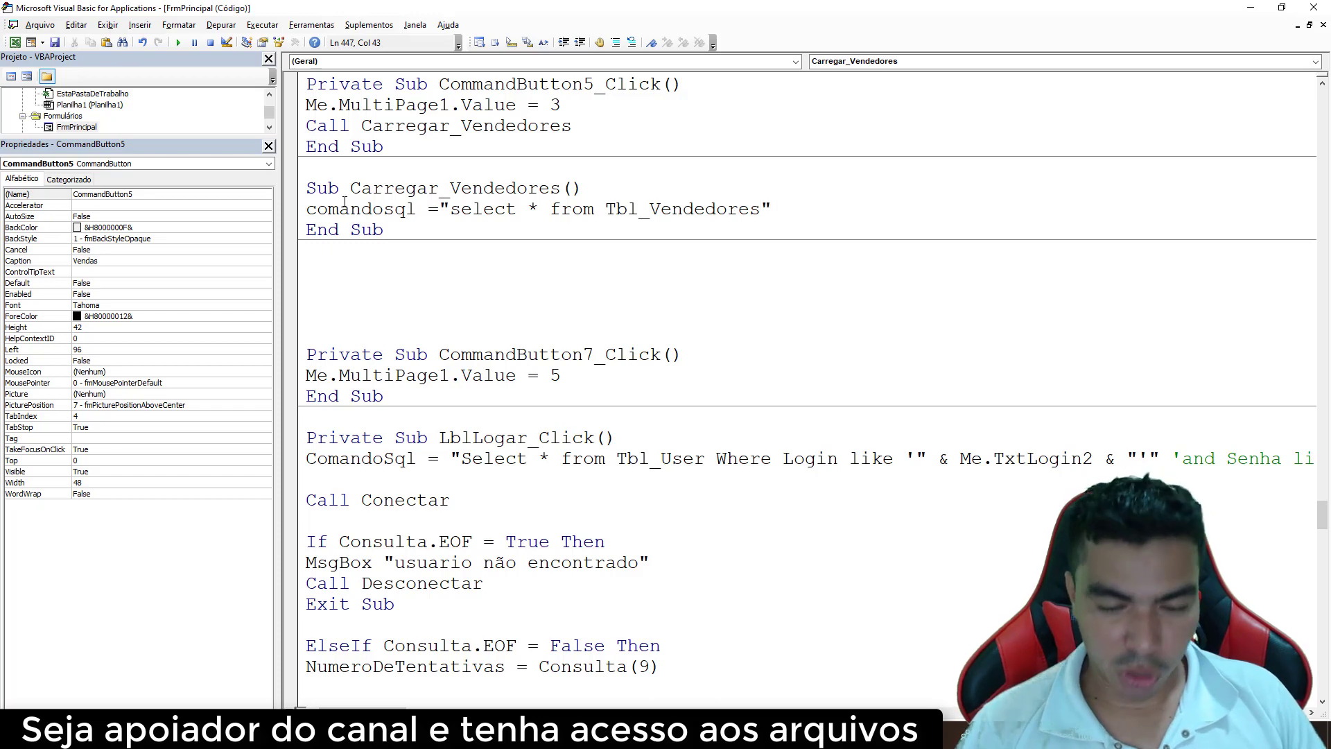
{"action": "key", "text": "Return"}
{"action": "key", "text": "Return"}
{"action": "type", "text": "call "}
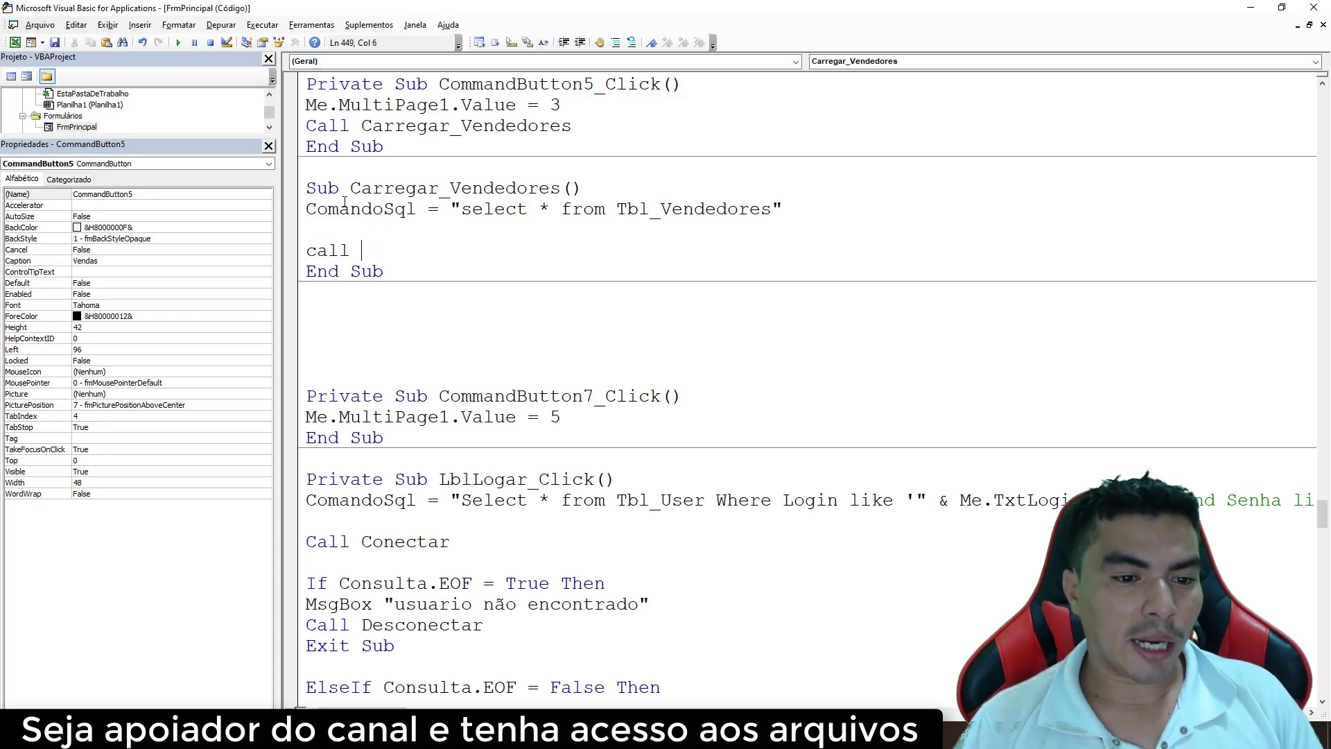
{"action": "type", "text": "conecat"}
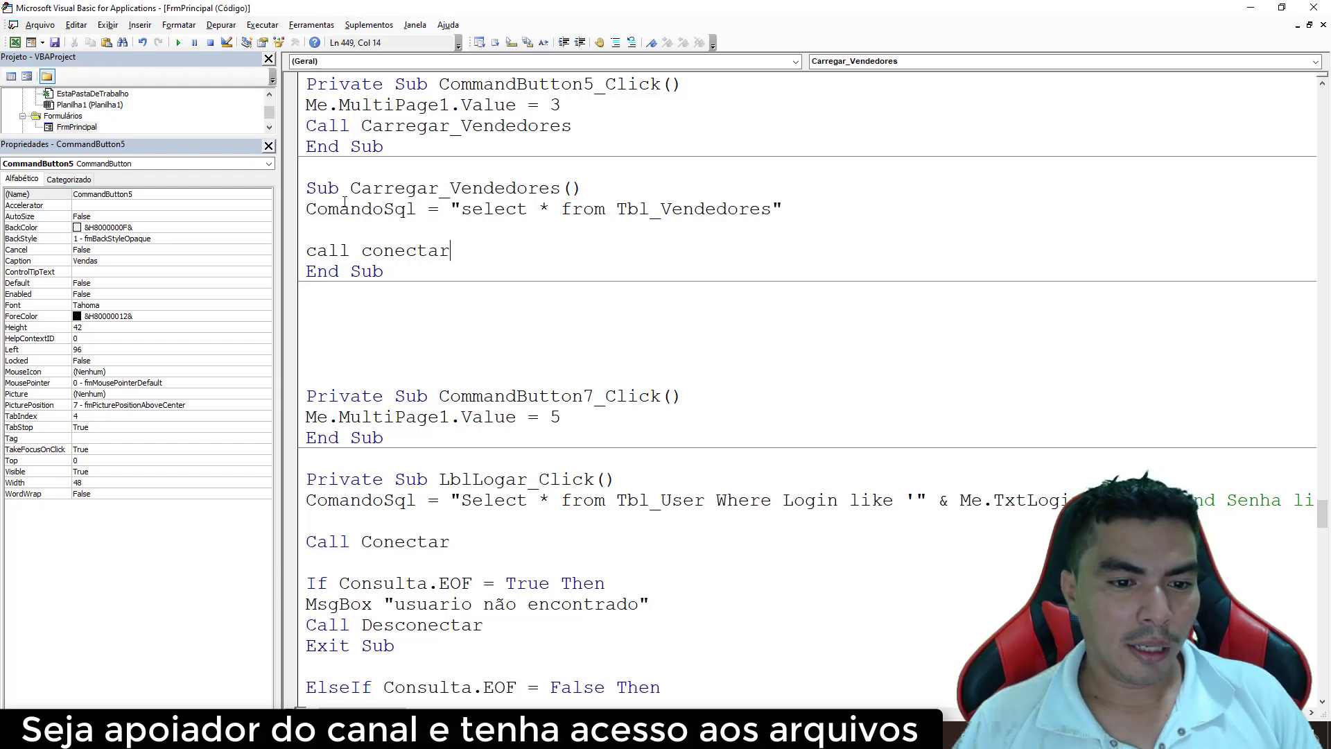
{"action": "key", "text": "Return"}
{"action": "key", "text": "Return"}
{"action": "key", "text": "Return"}
{"action": "key", "text": "Return"}
{"action": "type", "text": "call de"}
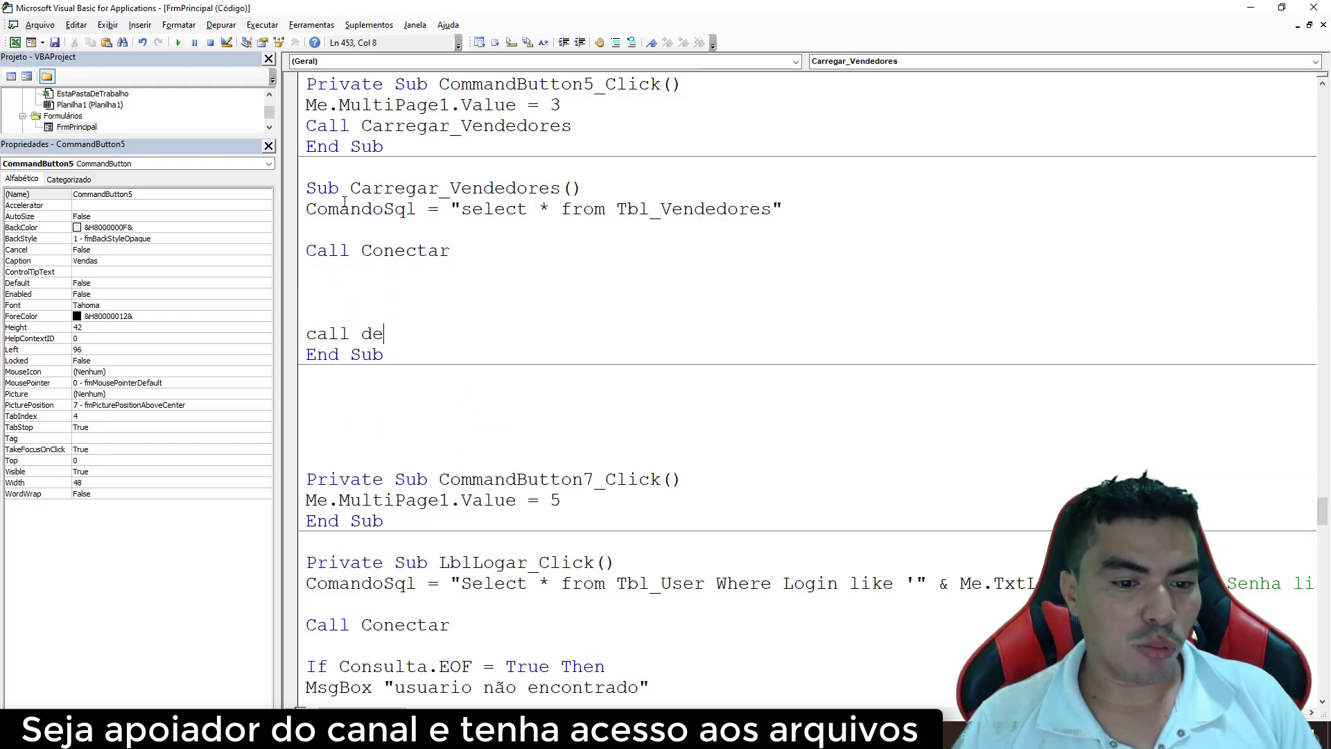
{"action": "type", "text": "scone"}
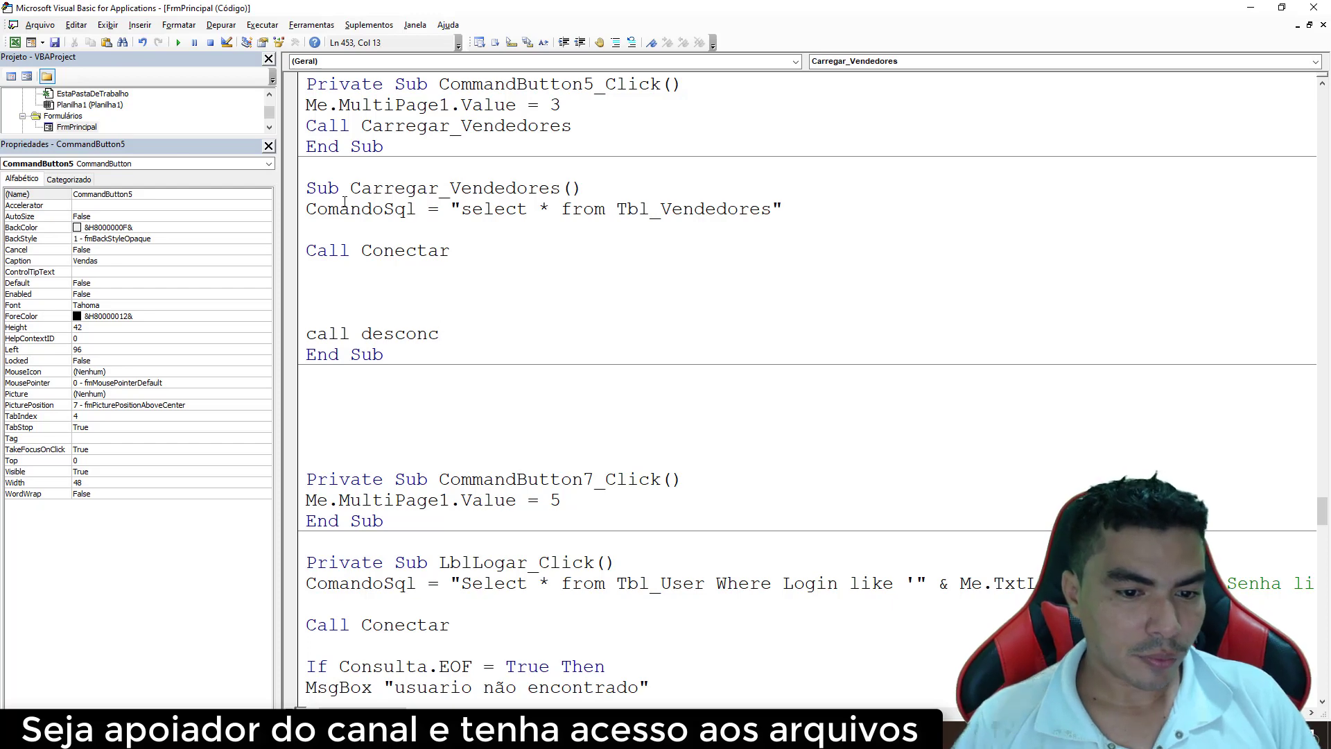
{"action": "type", "text": "ctar"}
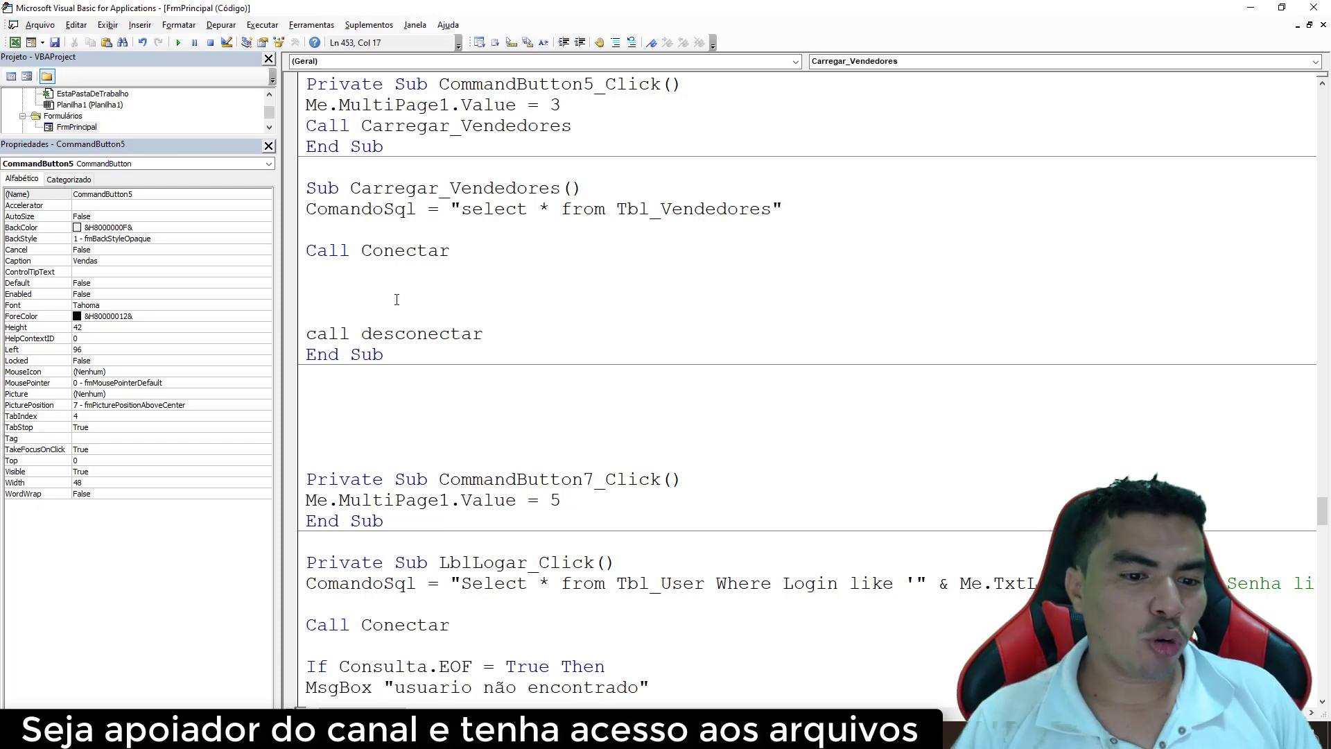
{"action": "left_click", "coordinate": [397, 300]}
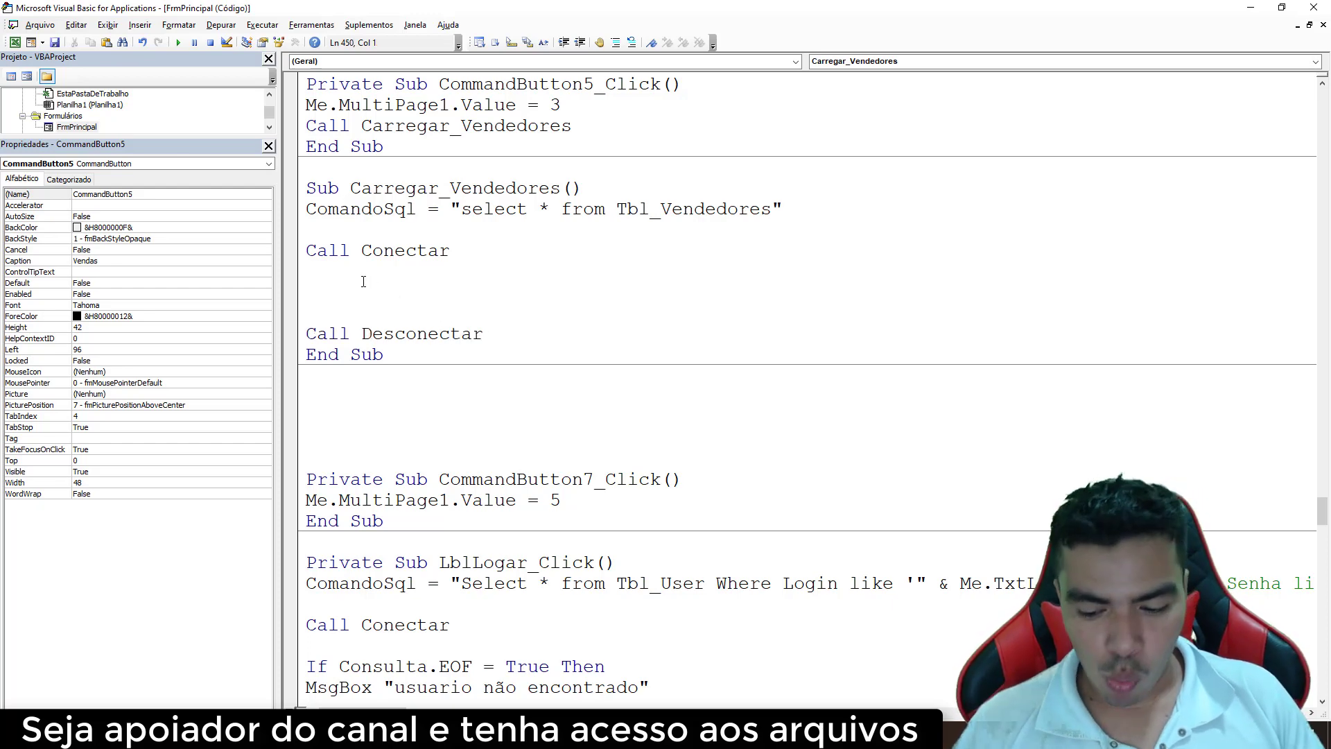
Start a While loop on Consulta.EOF after the Conectar call.
{"action": "key", "text": "Return"}
{"action": "type", "text": "w"}
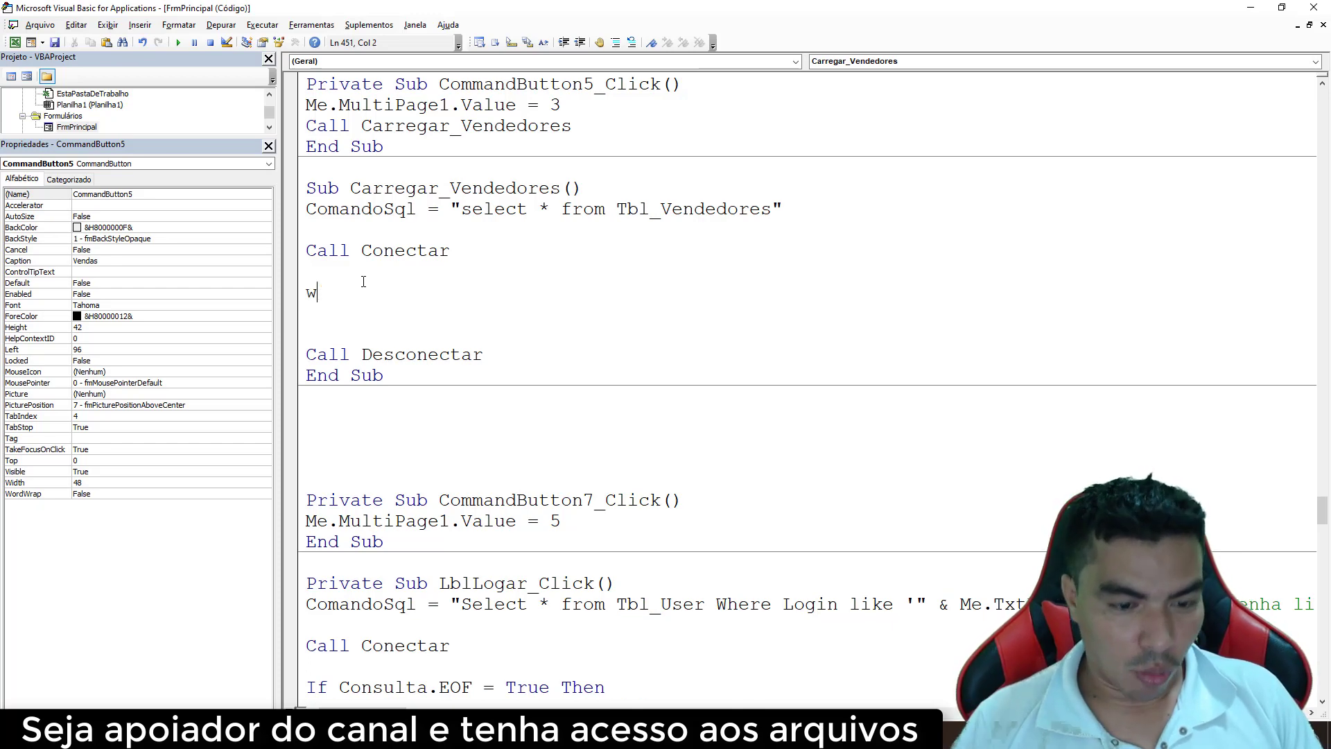
{"action": "type", "text": "le not"}
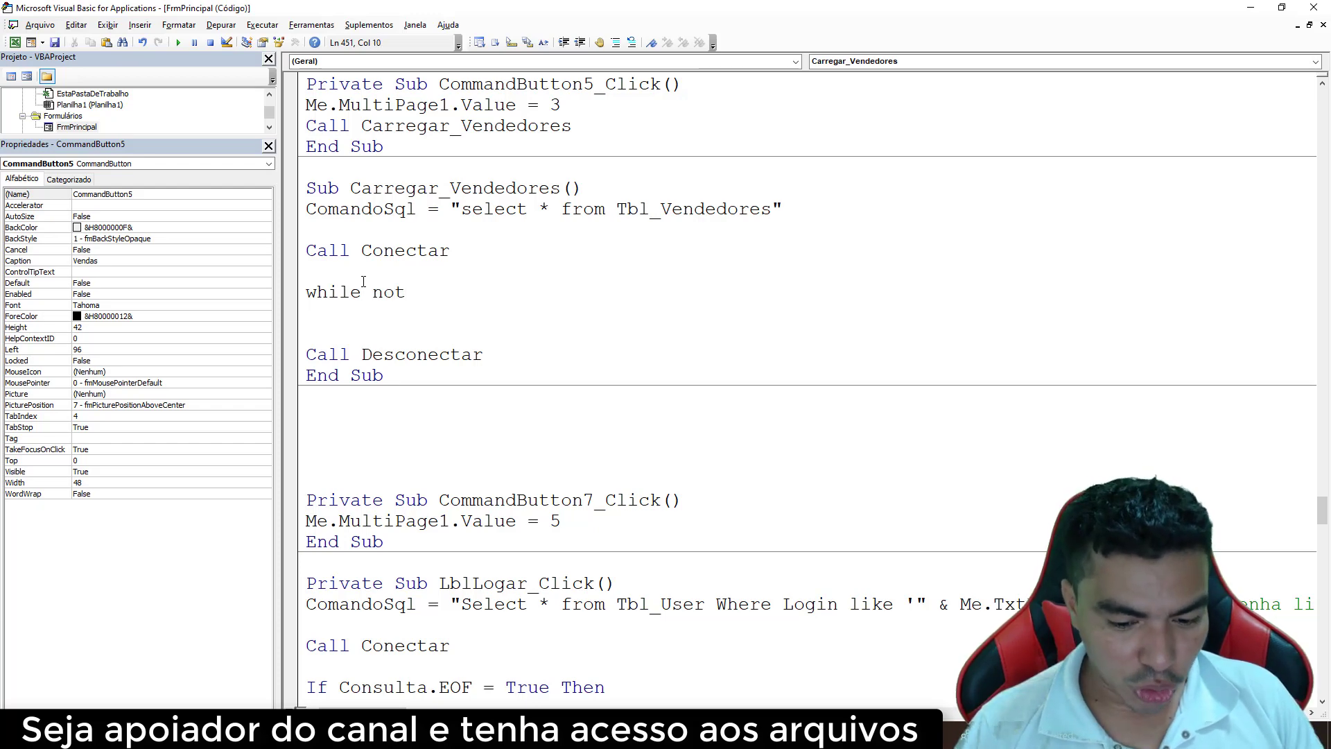
{"action": "type", "text": "consulta"}
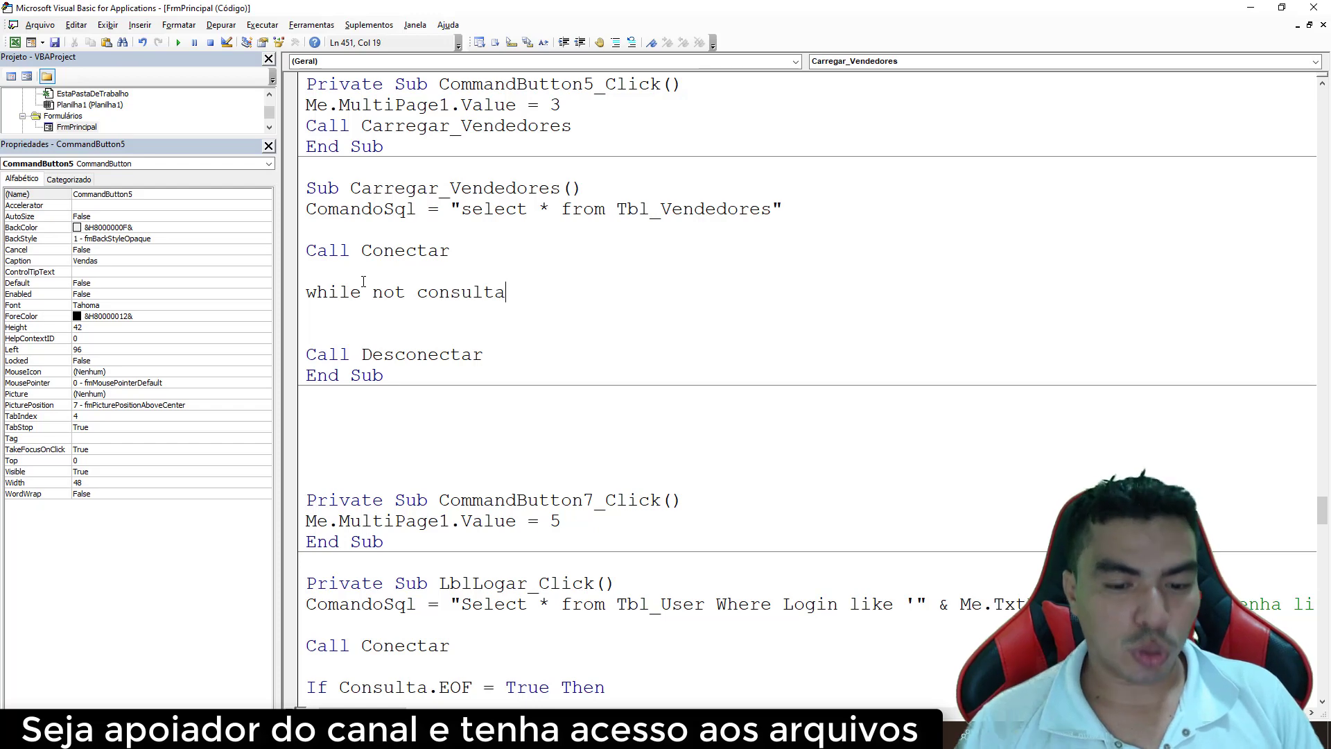
{"action": "type", "text": ".eo"}
{"action": "key", "text": "Tab"}
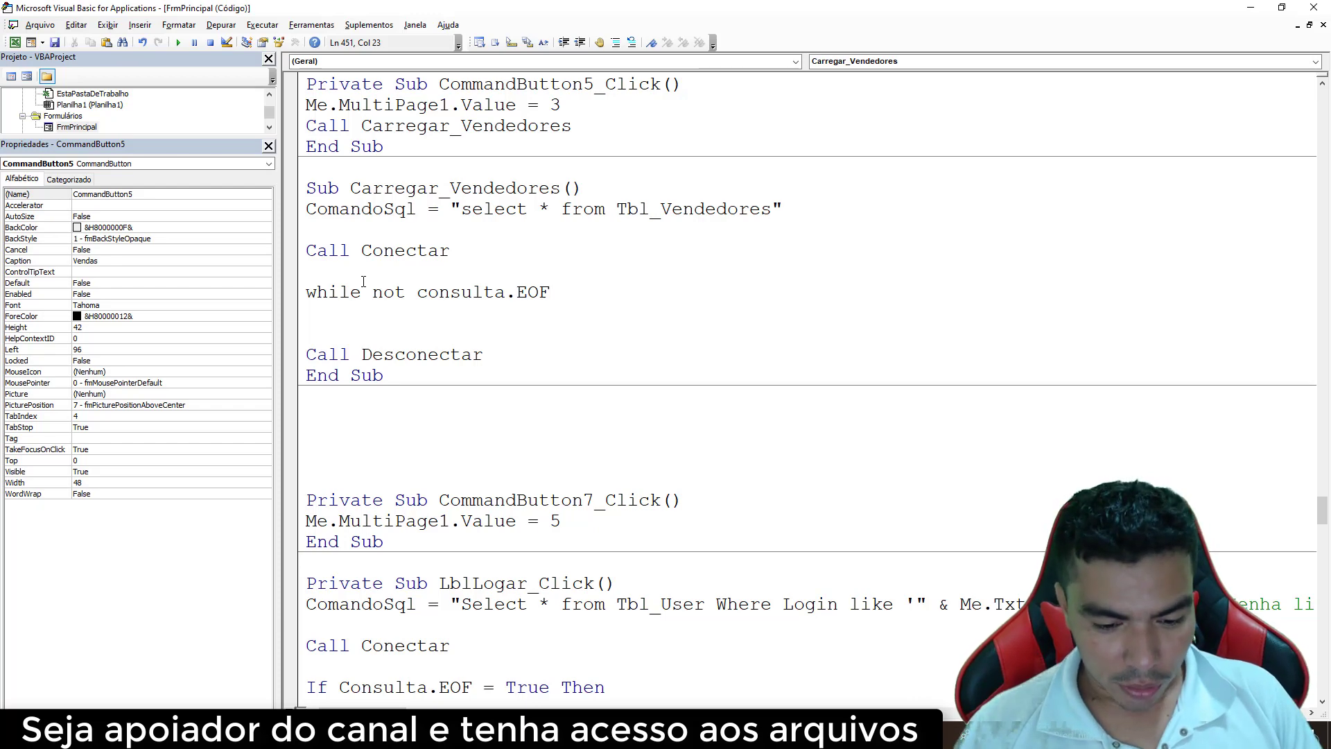
{"action": "key", "text": "Return"}
Add a With Me.CmbVendedores block containing .AddItem Consulta(1).
{"action": "type", "text": "with"}
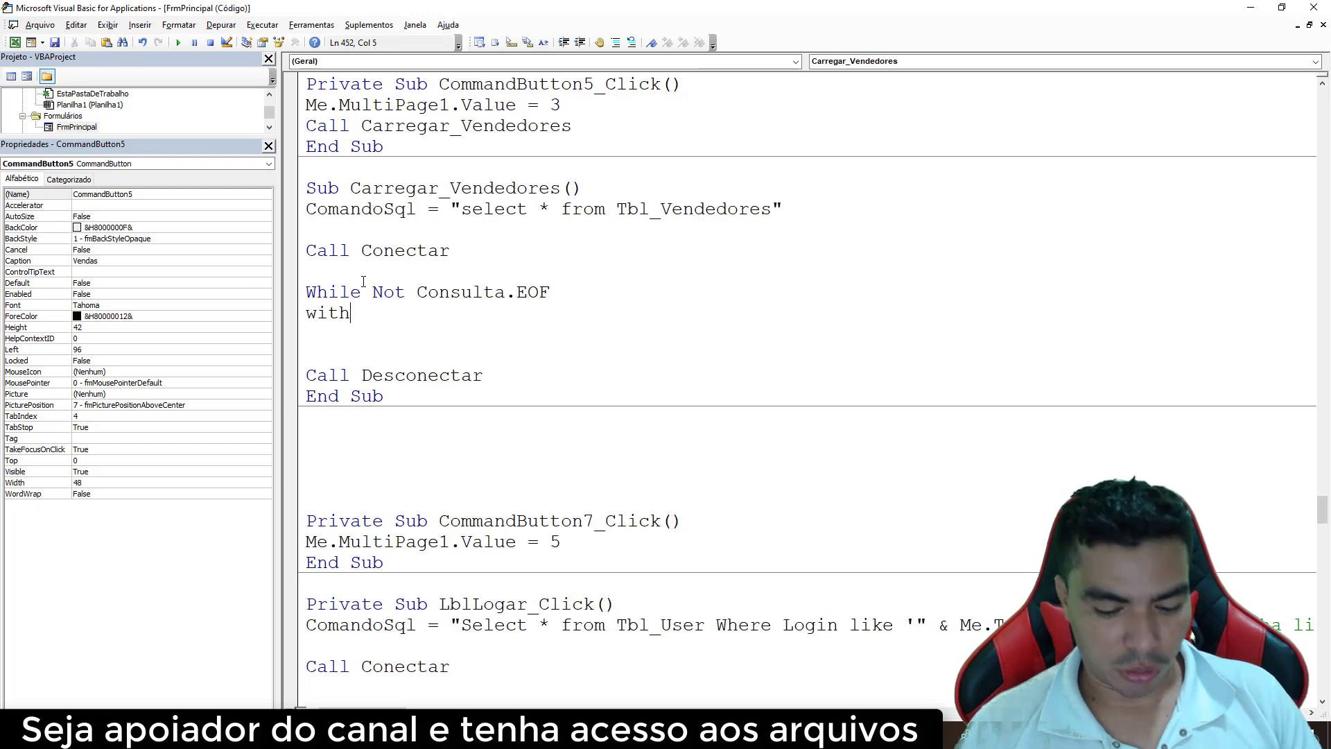
{"action": "type", "text": " me.co"}
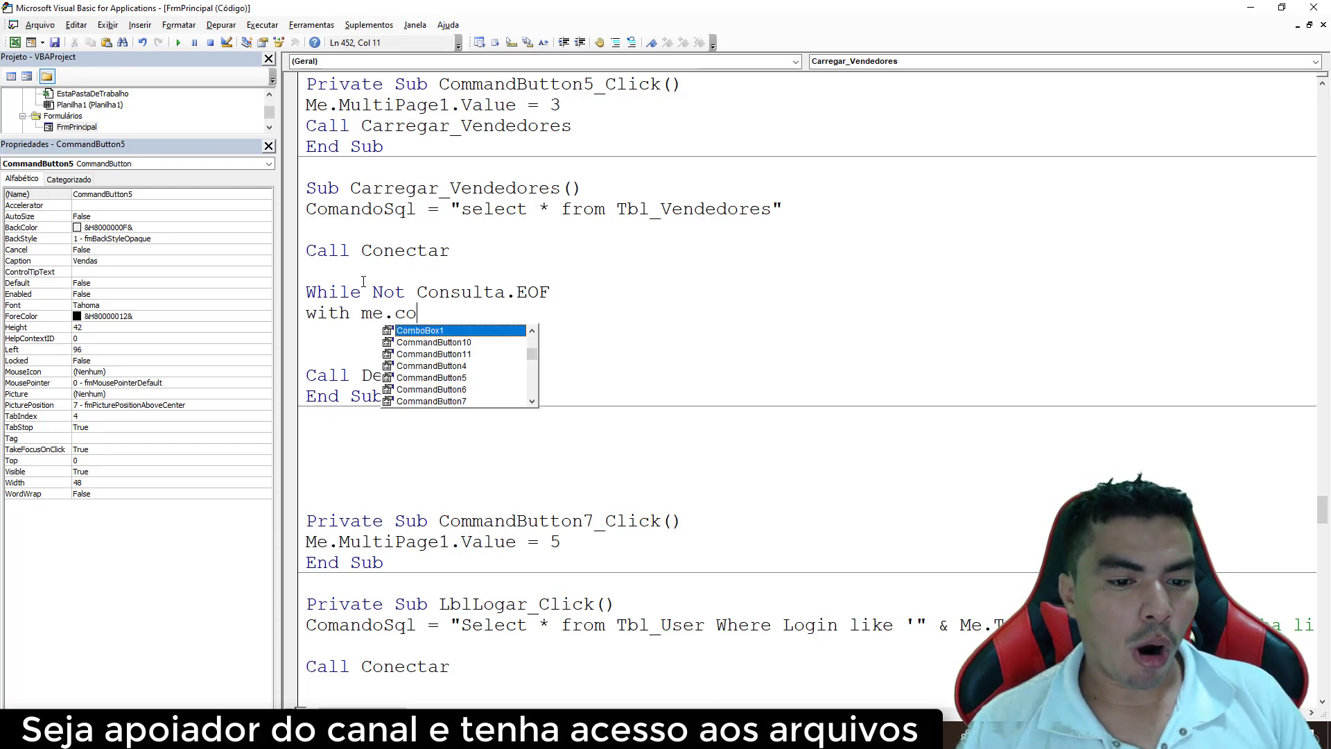
{"action": "key", "text": "BackSpace"}
{"action": "key", "text": "BackSpace"}
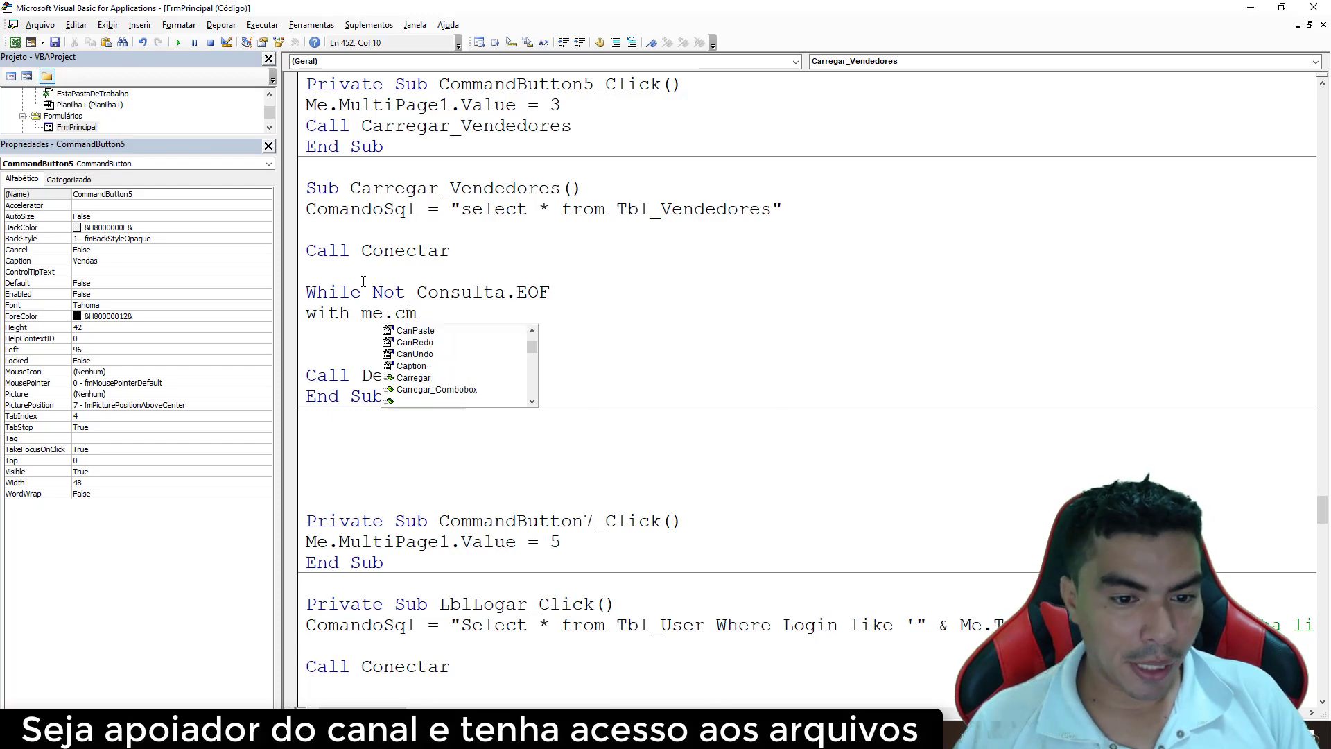
{"action": "type", "text": "mb"}
{"action": "key", "text": "Tab"}
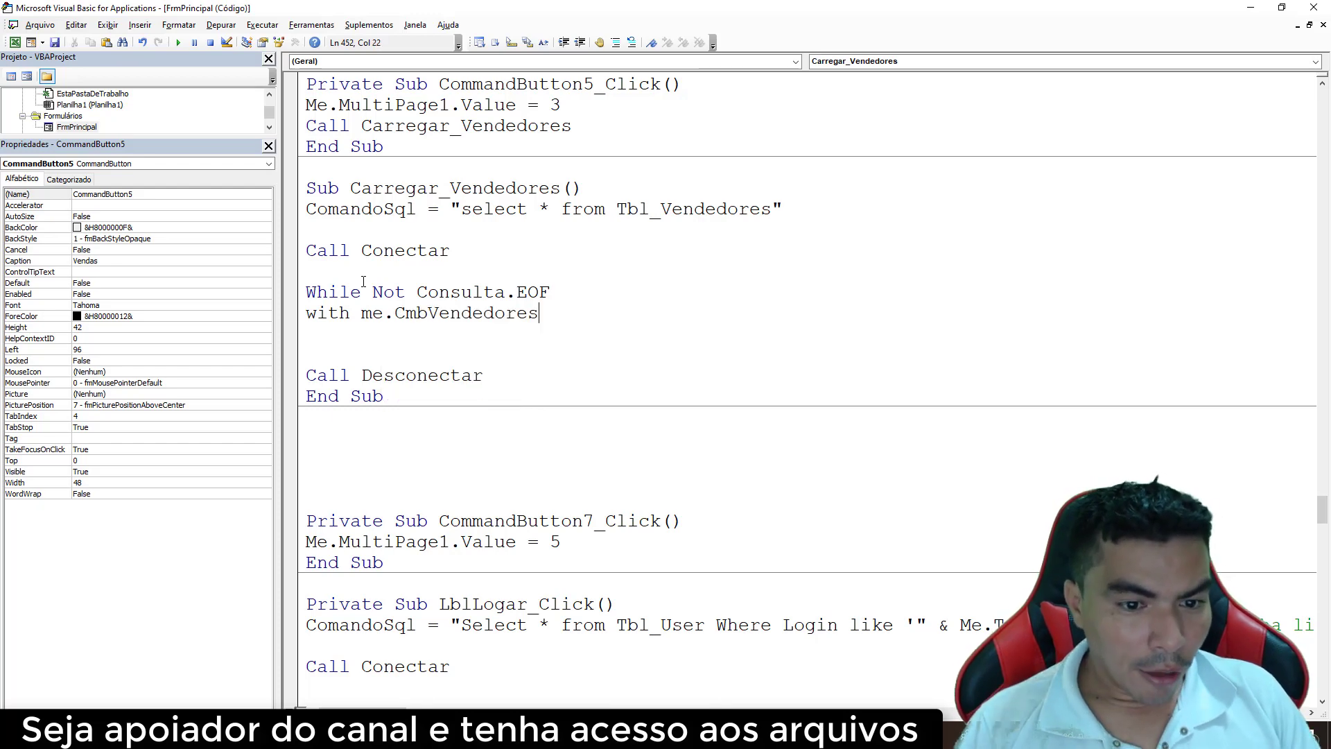
{"action": "key", "text": "Return"}
{"action": "key", "text": "Return"}
{"action": "key", "text": "Return"}
{"action": "type", "text": "en"}
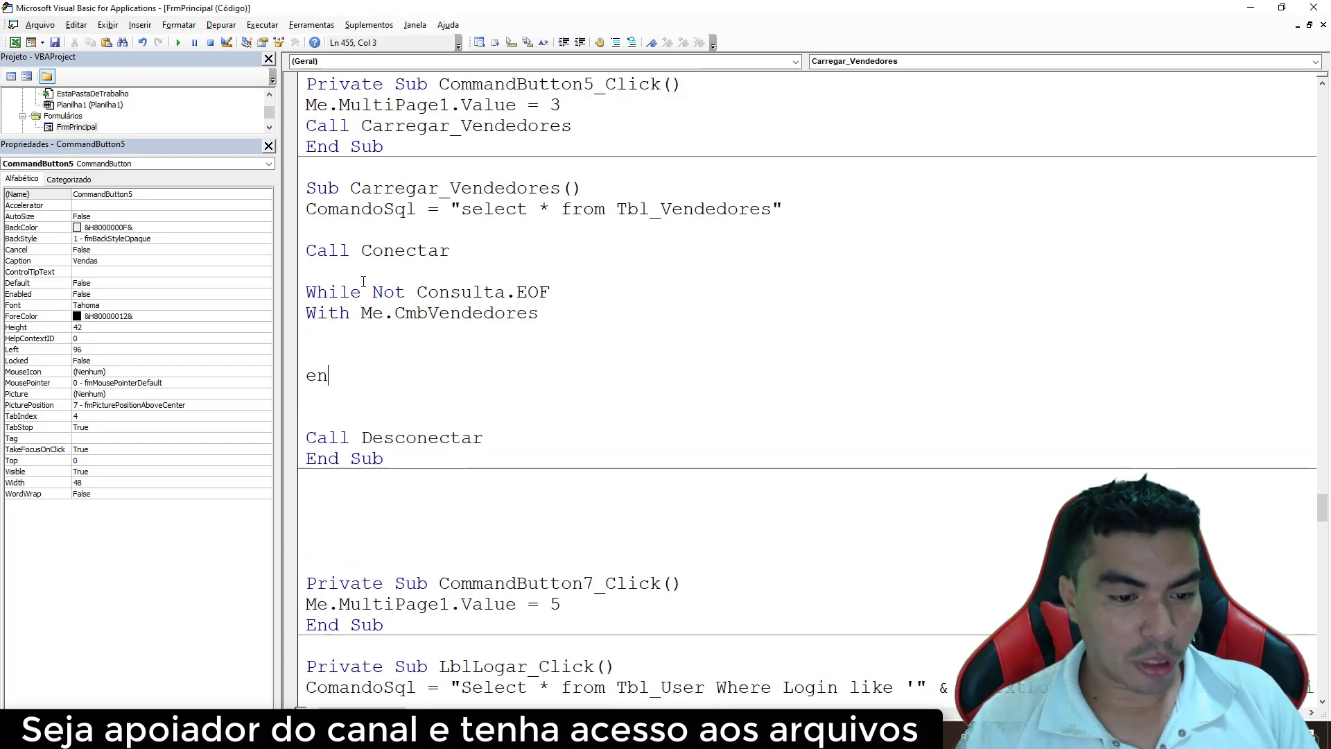
{"action": "type", "text": "d with"}
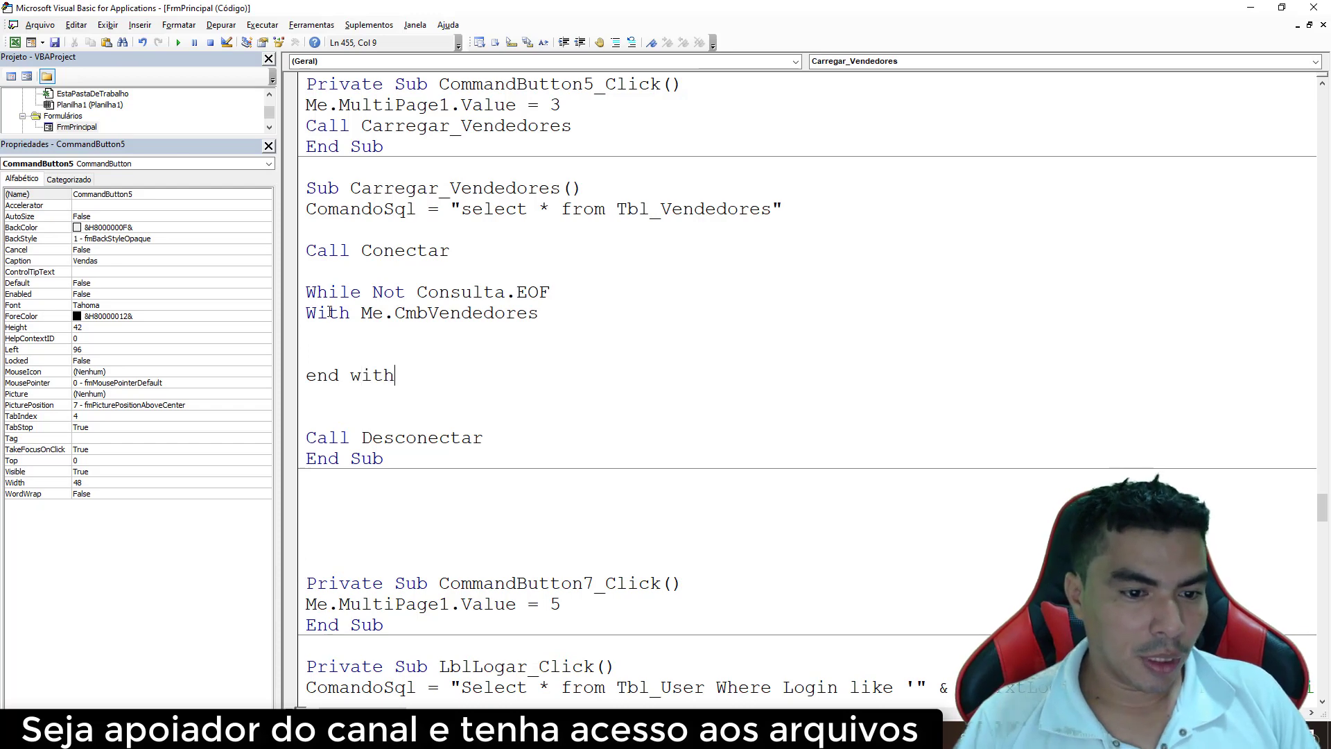
{"action": "left_click", "coordinate": [330, 319]}
{"action": "left_click", "coordinate": [330, 330]}
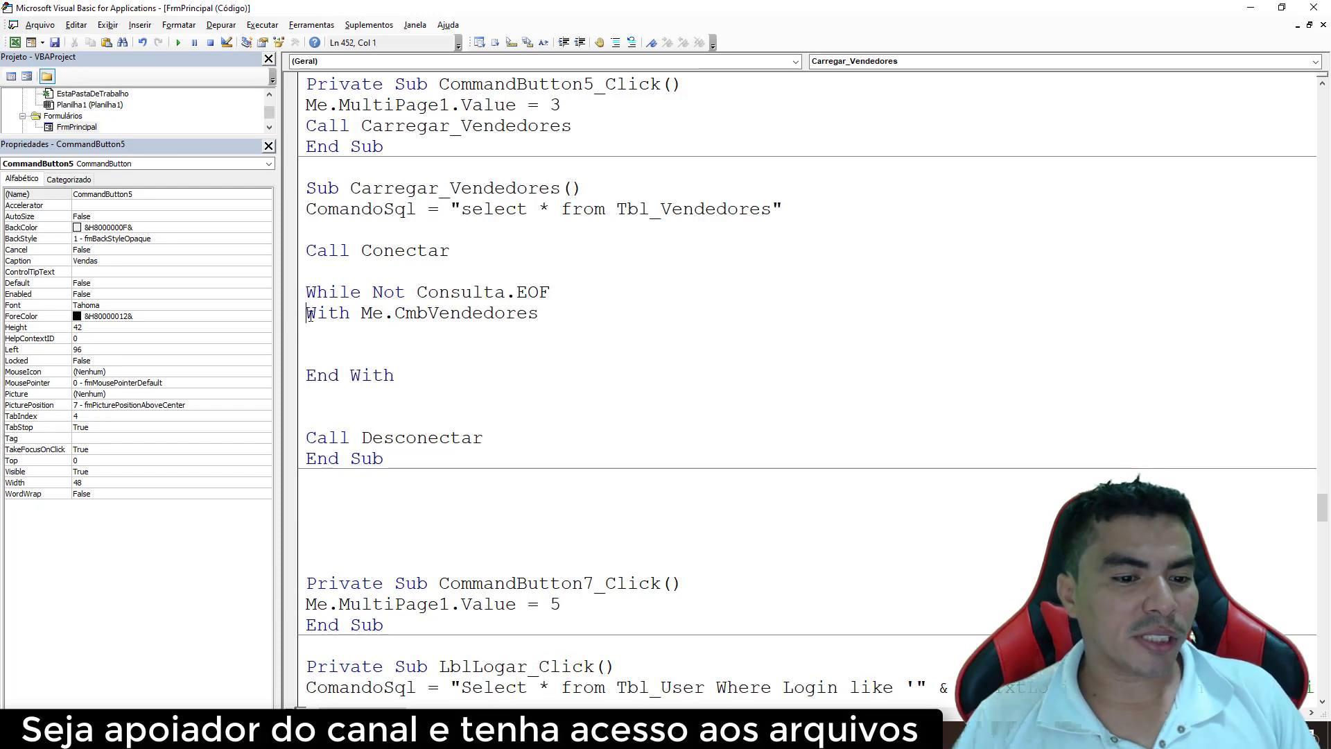
{"action": "left_click", "coordinate": [347, 335]}
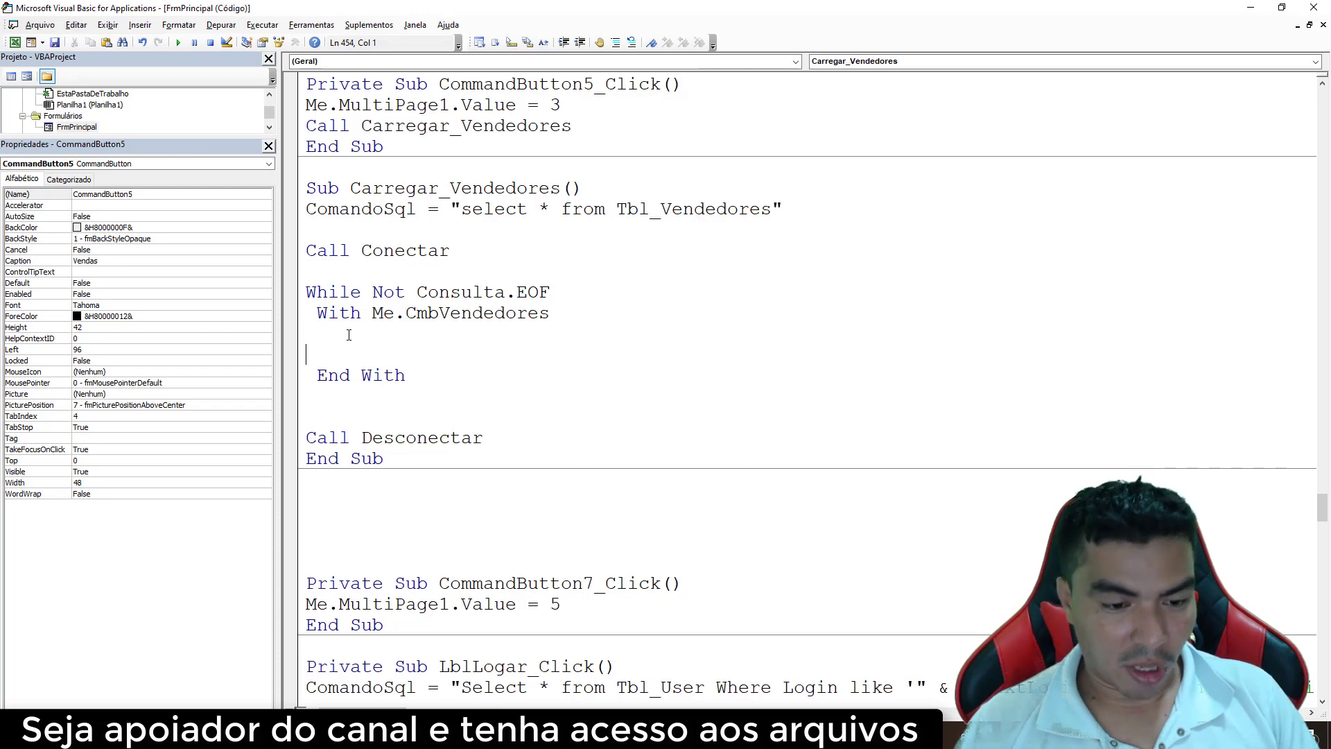
{"action": "key", "text": "Down"}
{"action": "type", "text": ".a"}
{"action": "key", "text": "Tab"}
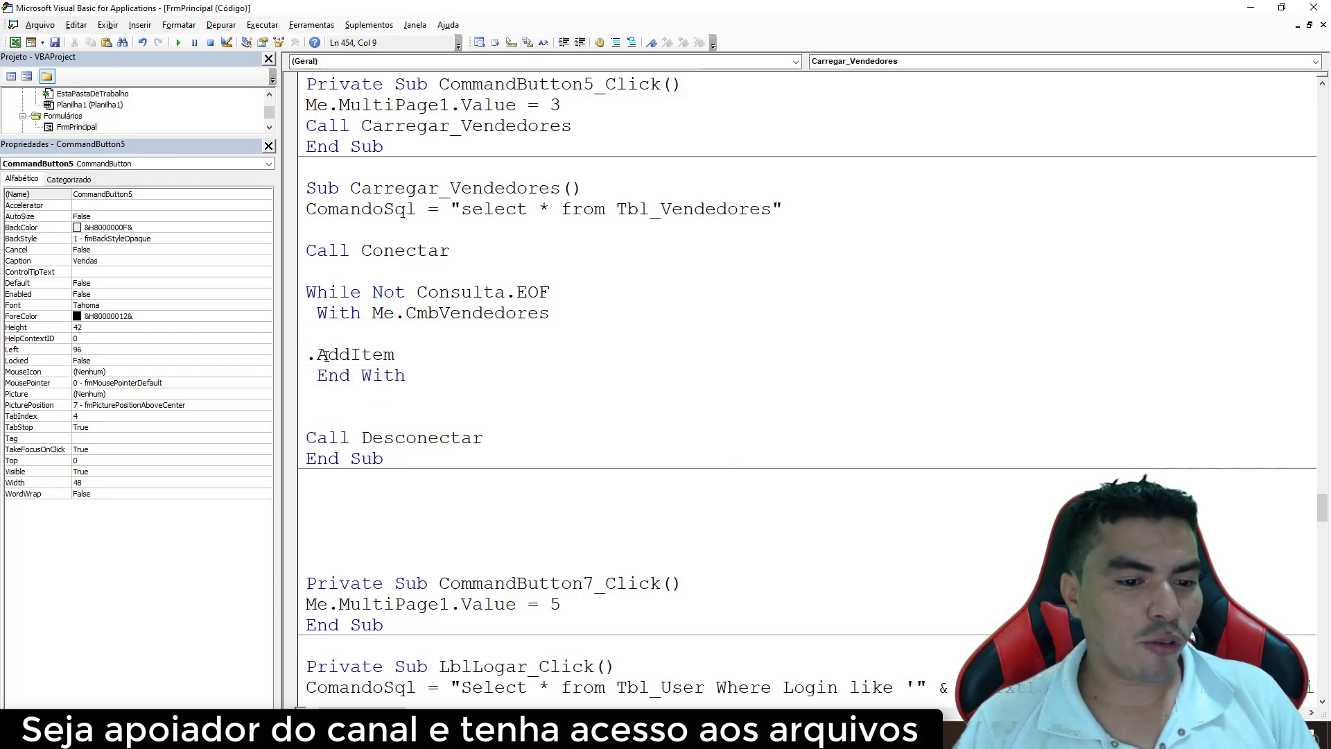
{"action": "left_click", "coordinate": [421, 354]}
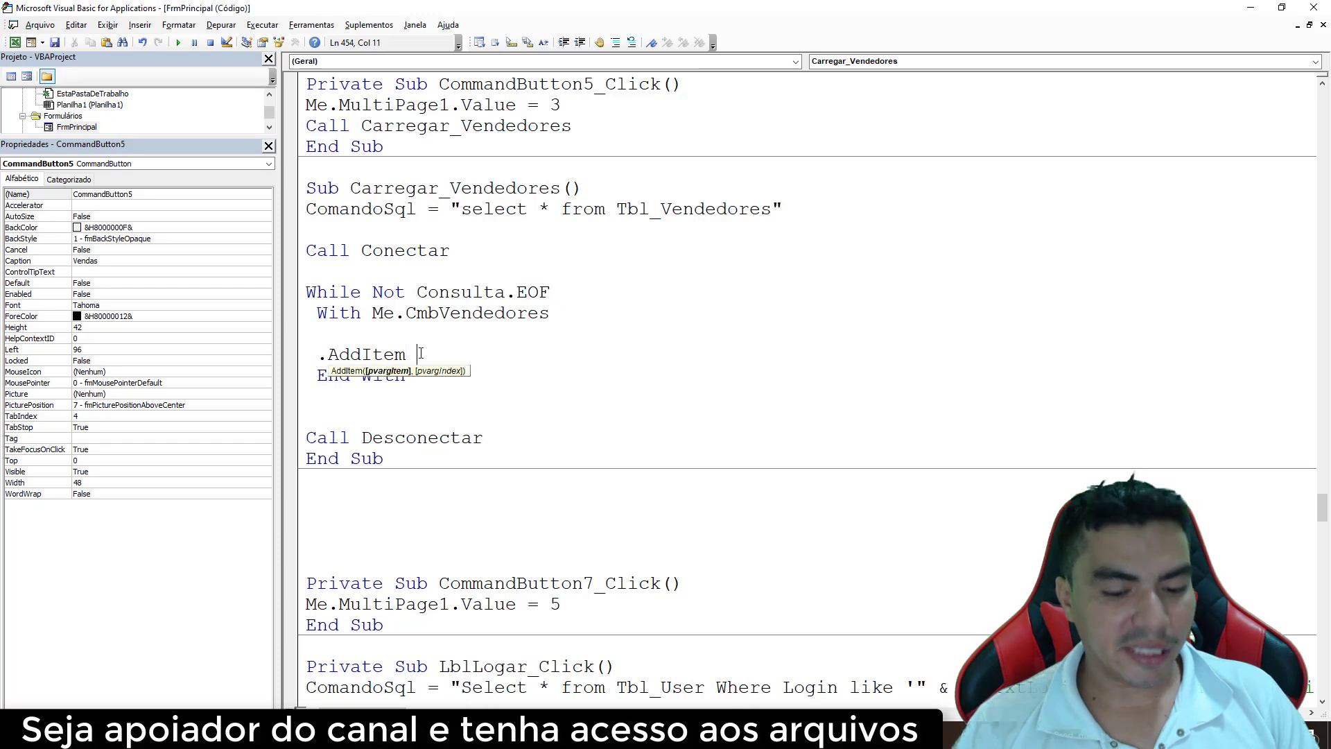
{"action": "type", "text": "consu"}
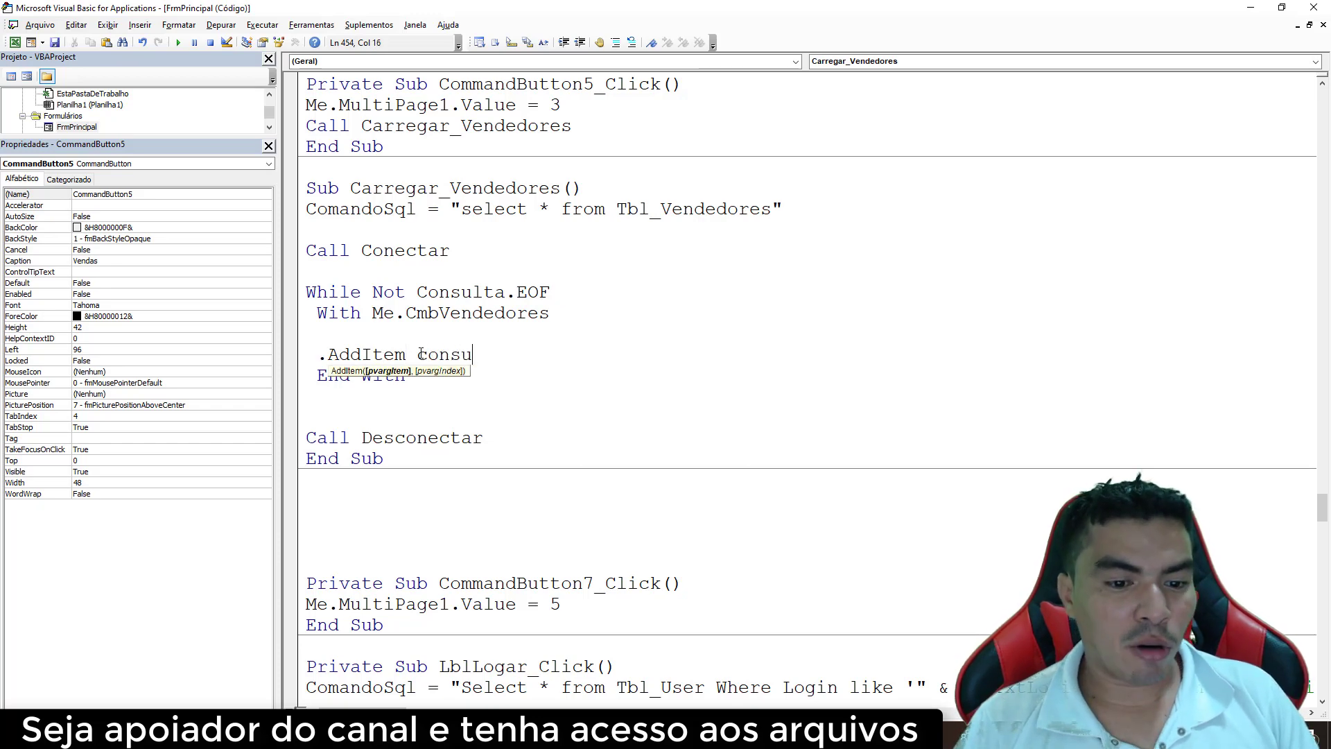
{"action": "type", "text": "lta("}
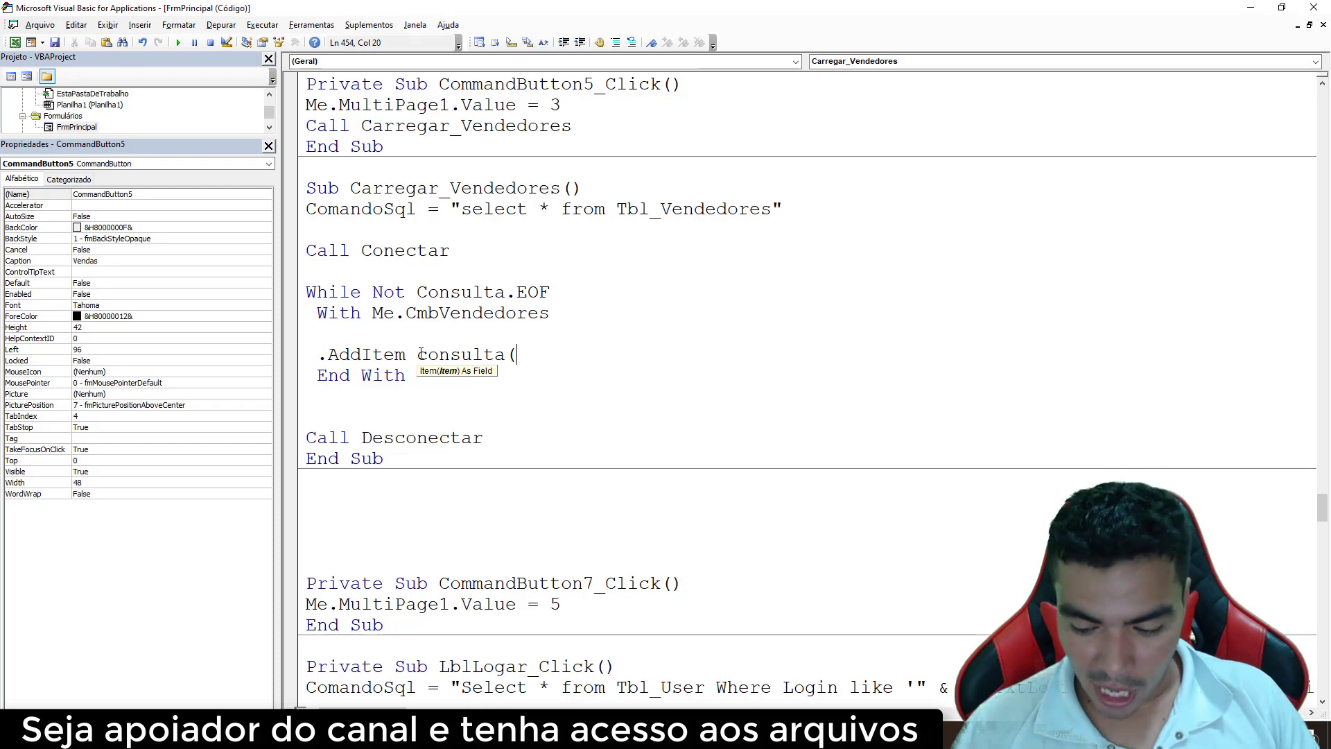
{"action": "type", "text": "1)"}
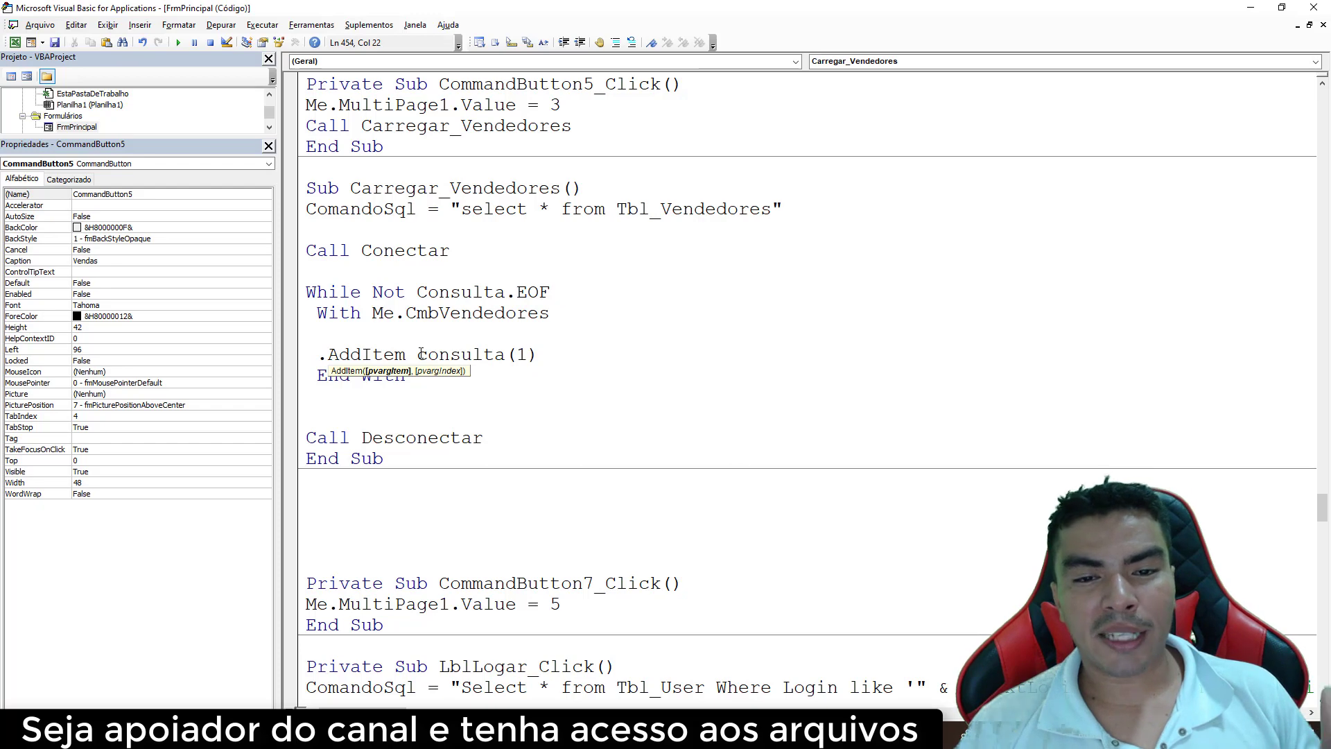
{"action": "key", "text": "Return"}
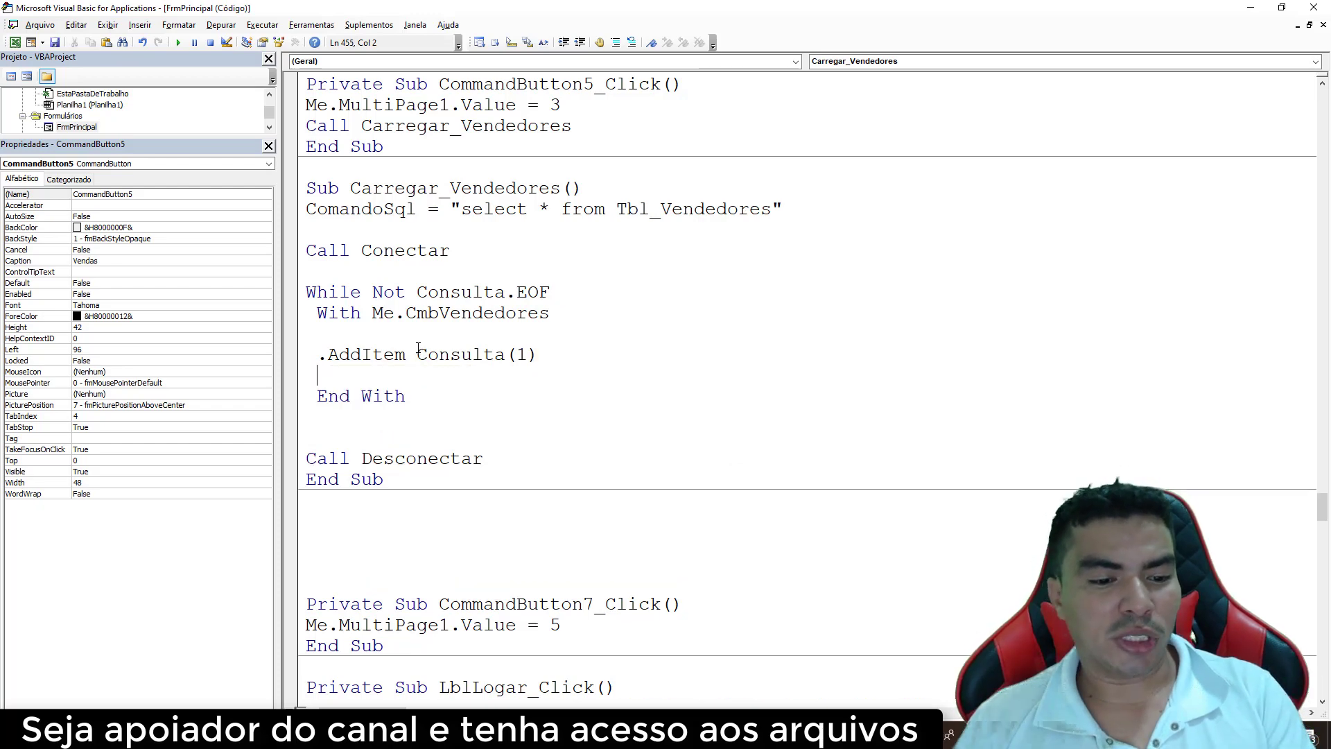
Add Consulta.MoveNext after End With to advance the recordset.
{"action": "left_click", "coordinate": [320, 418]}
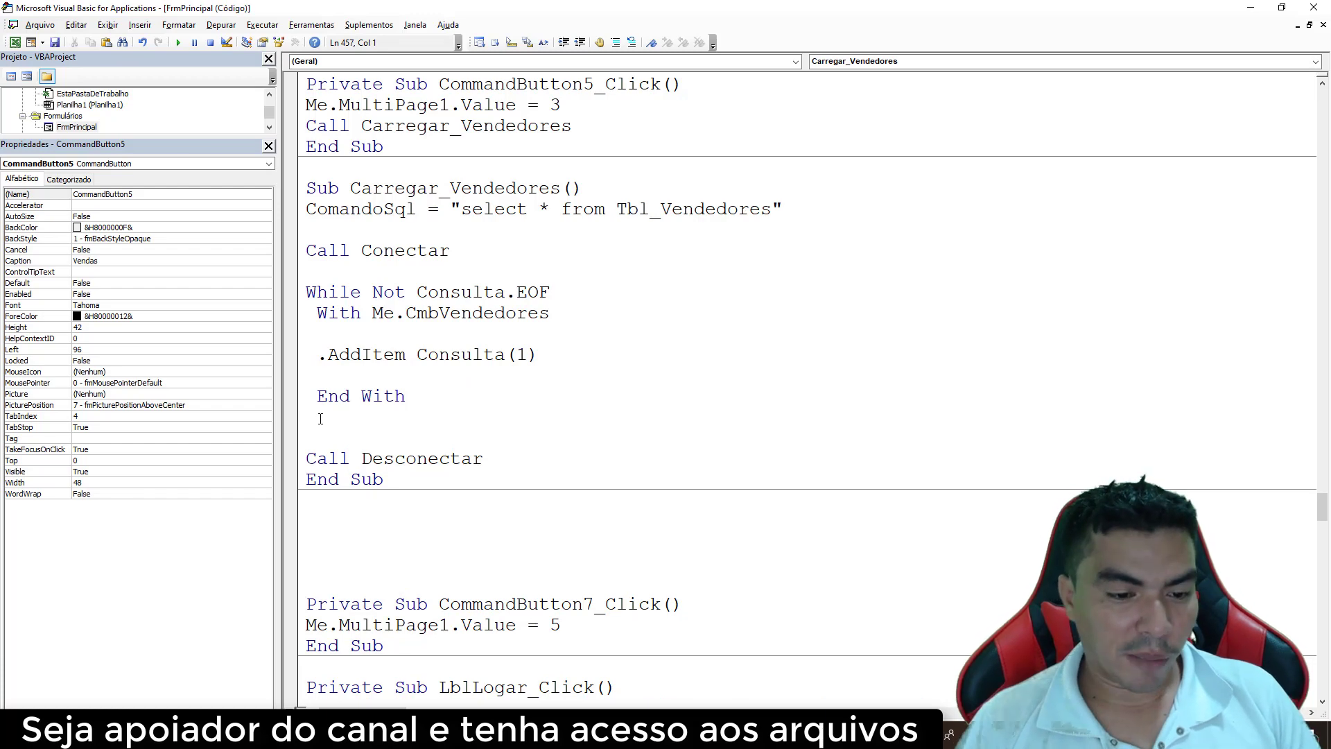
{"action": "type", "text": "mo"}
{"action": "key", "text": "Delete"}
{"action": "key", "text": "Delete"}
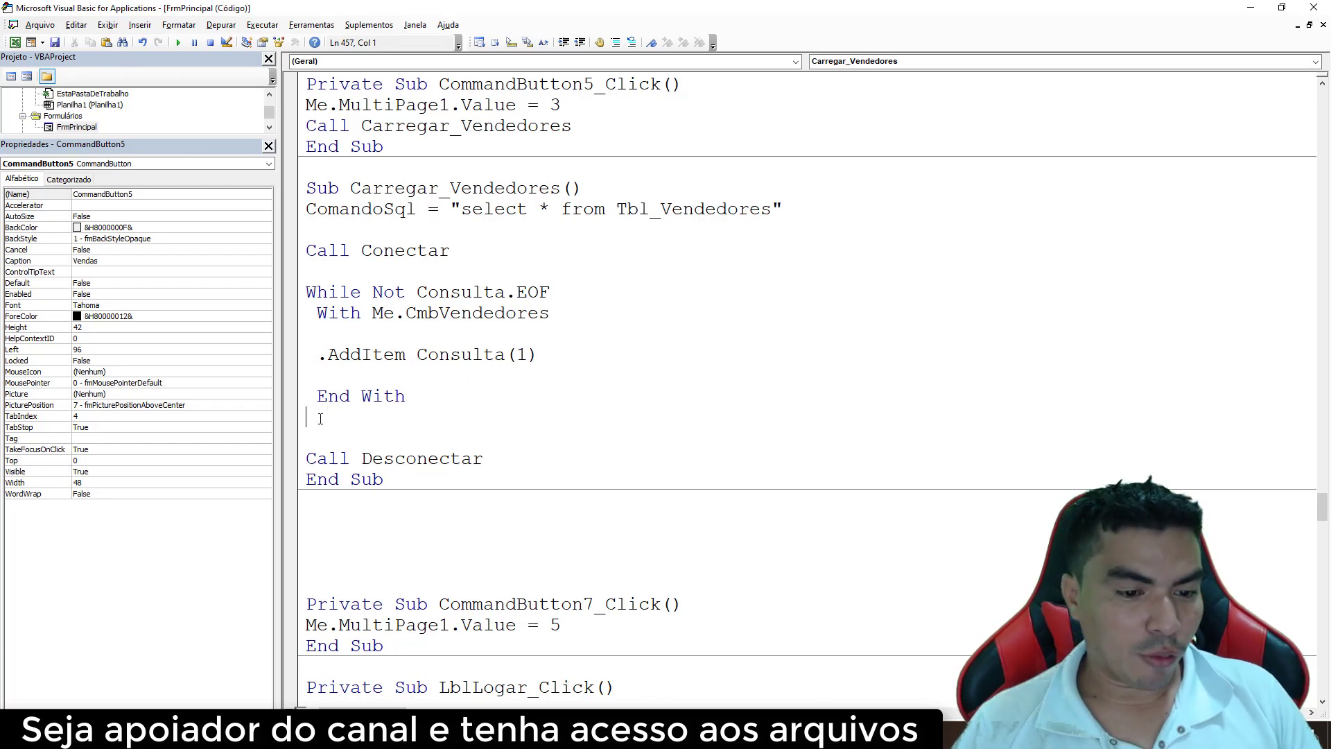
{"action": "type", "text": "onsulta"}
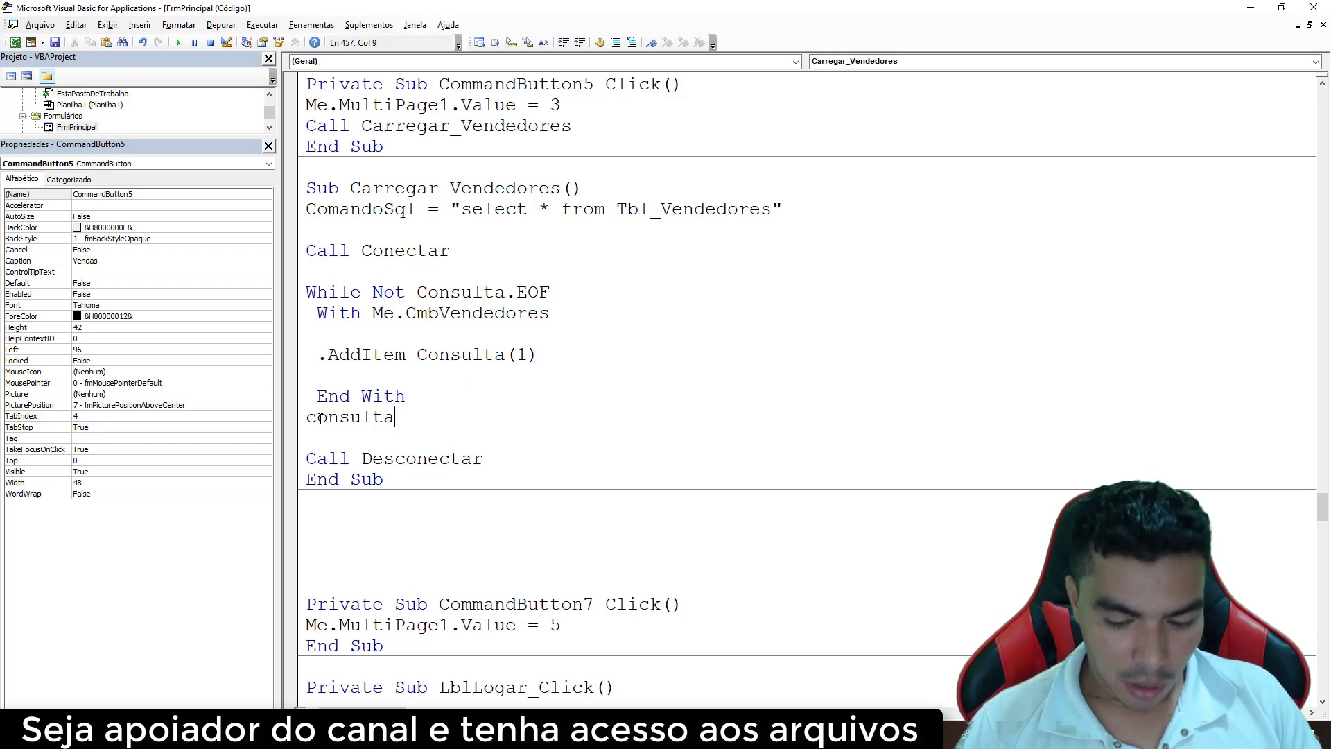
{"action": "type", "text": ".move"}
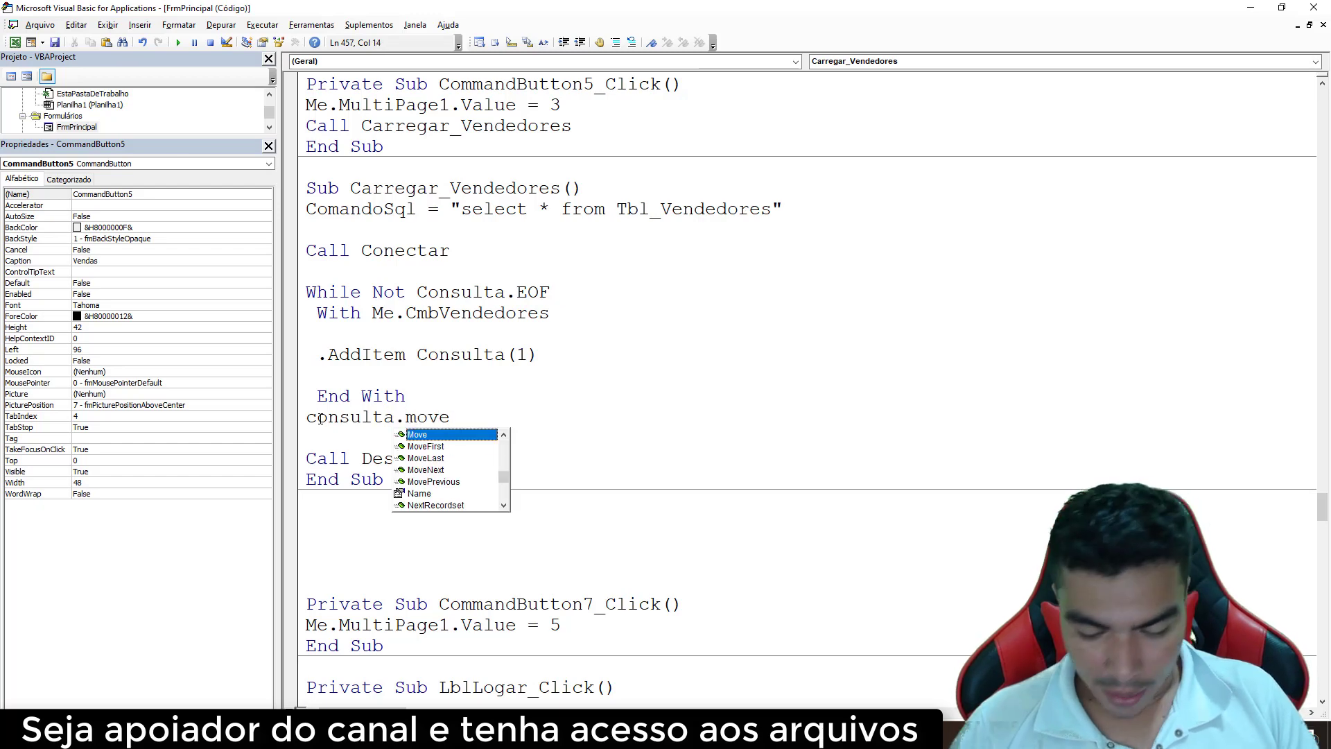
{"action": "key", "text": "Down"}
{"action": "key", "text": "Down"}
{"action": "key", "text": "Down"}
{"action": "key", "text": "Tab"}
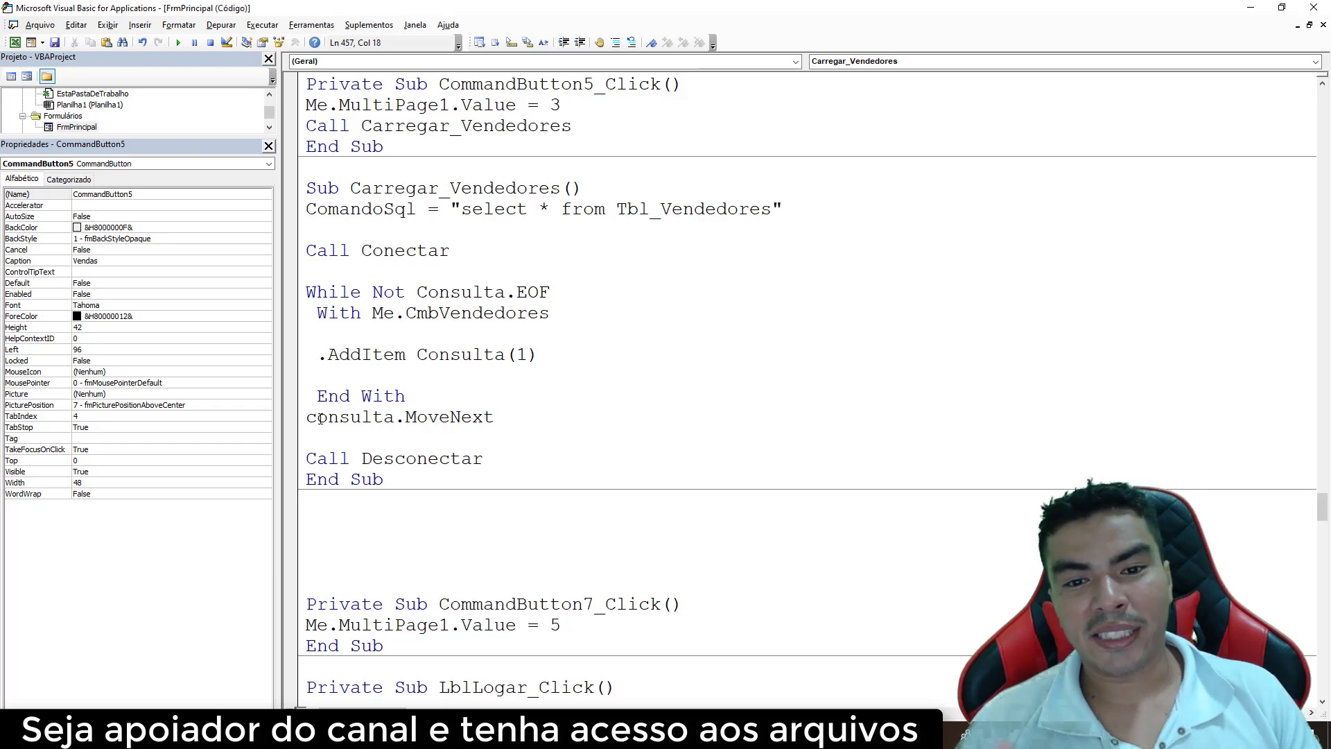
{"action": "key", "text": "Return"}
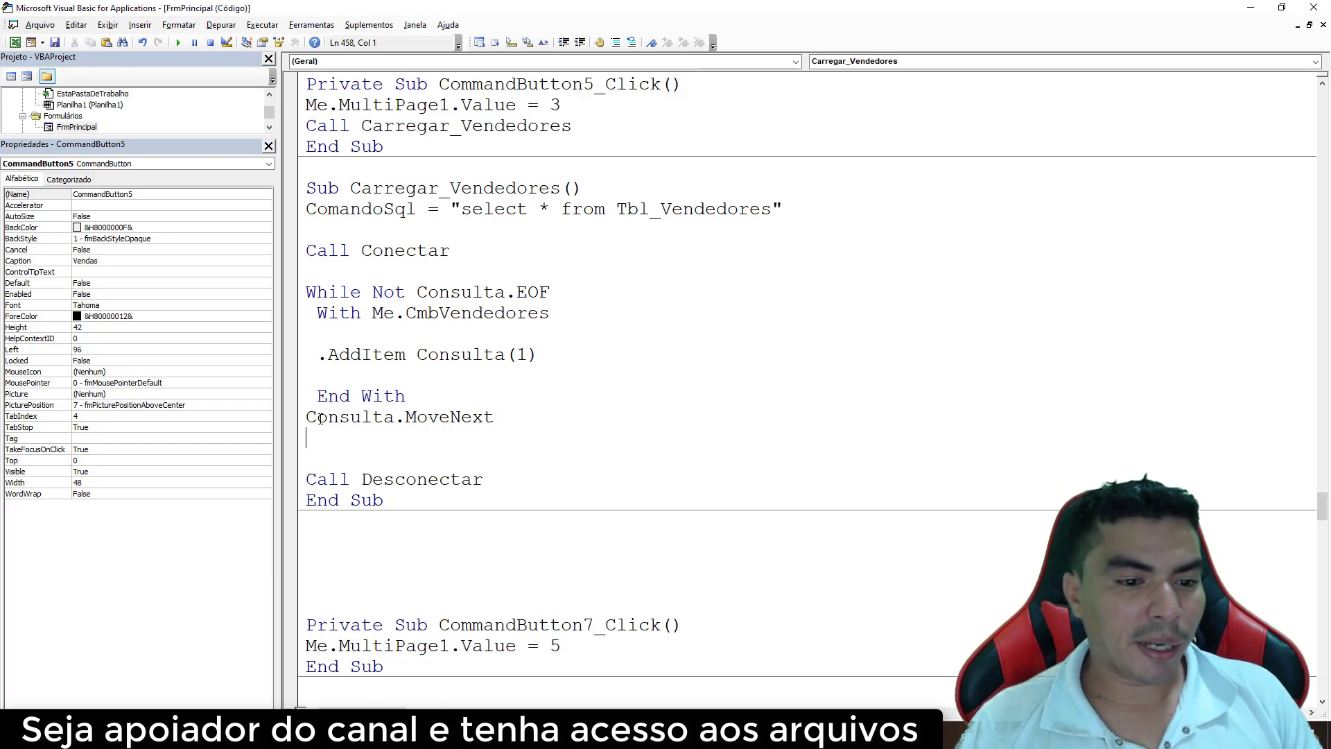
Close the loop with Wend and run the project.
{"action": "left_click_drag", "start_coordinate": [361, 292], "coordinate": [311, 292]}
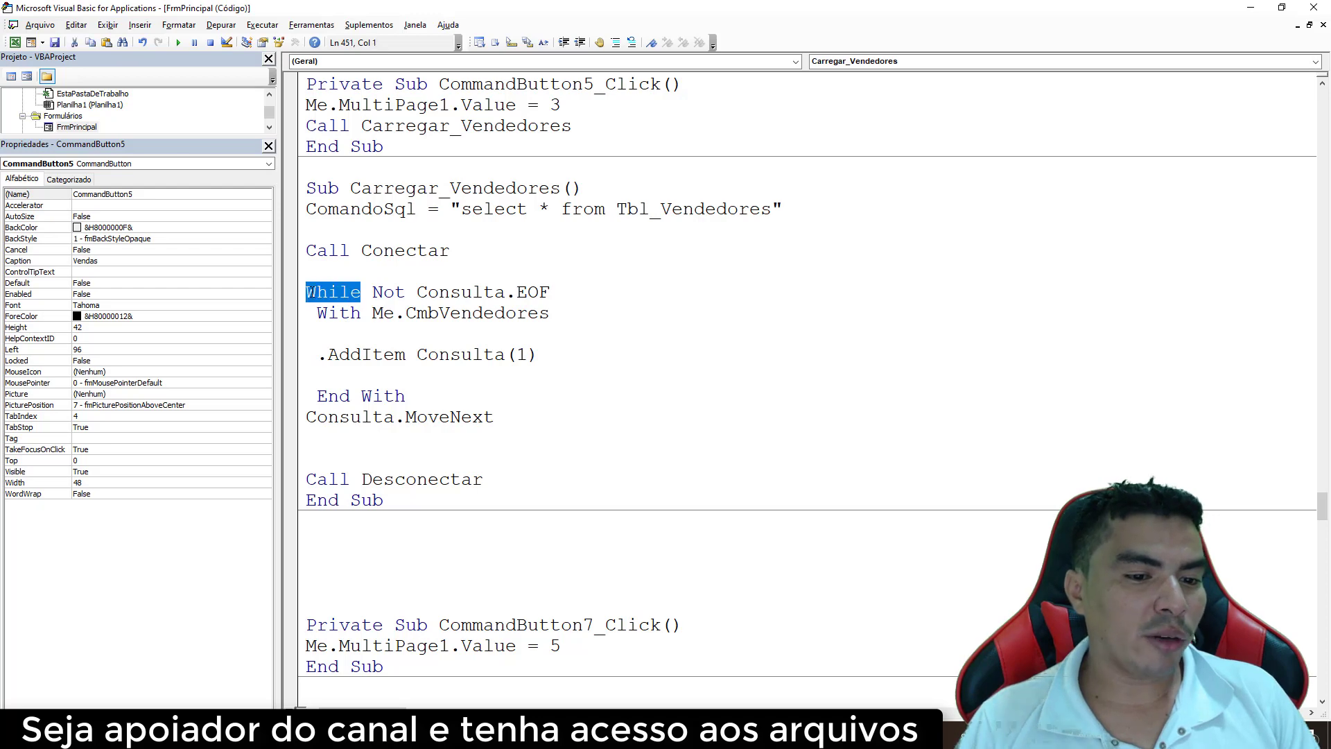
{"action": "left_click", "coordinate": [309, 435]}
{"action": "type", "text": "We"}
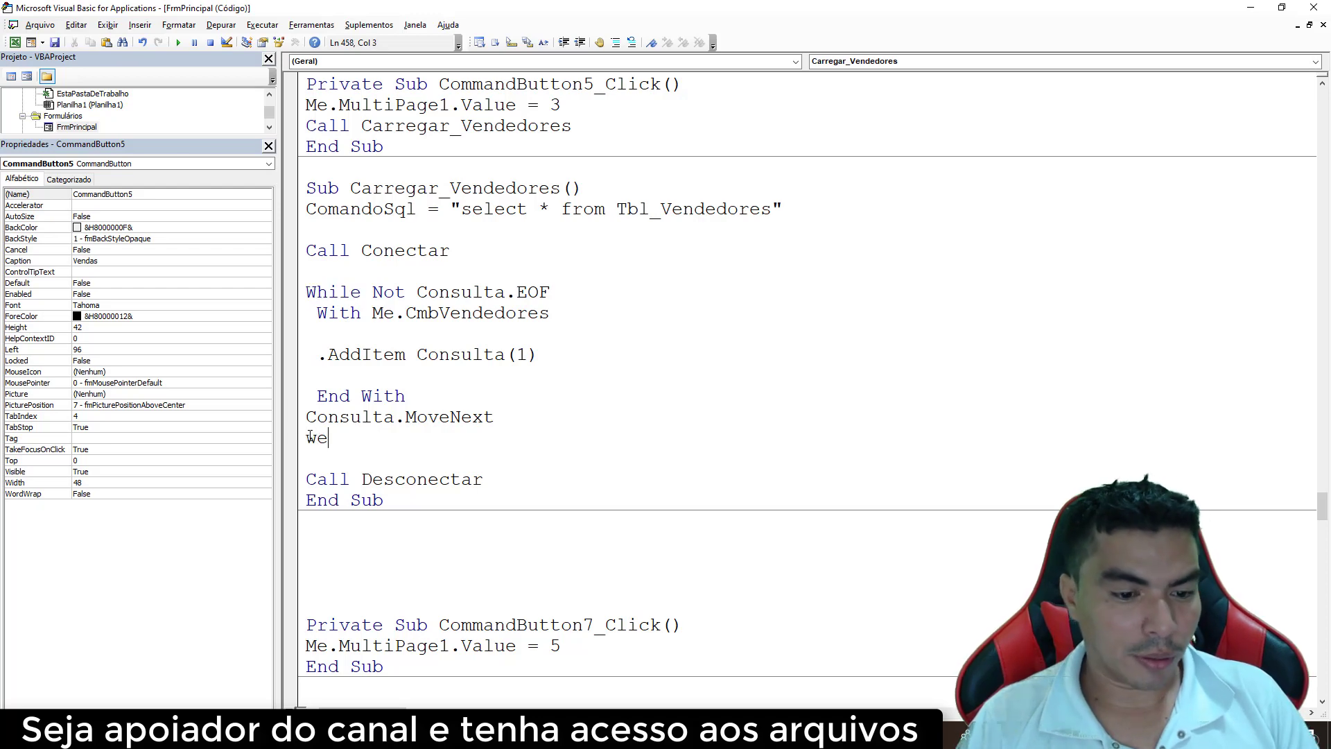
{"action": "type", "text": "nd"}
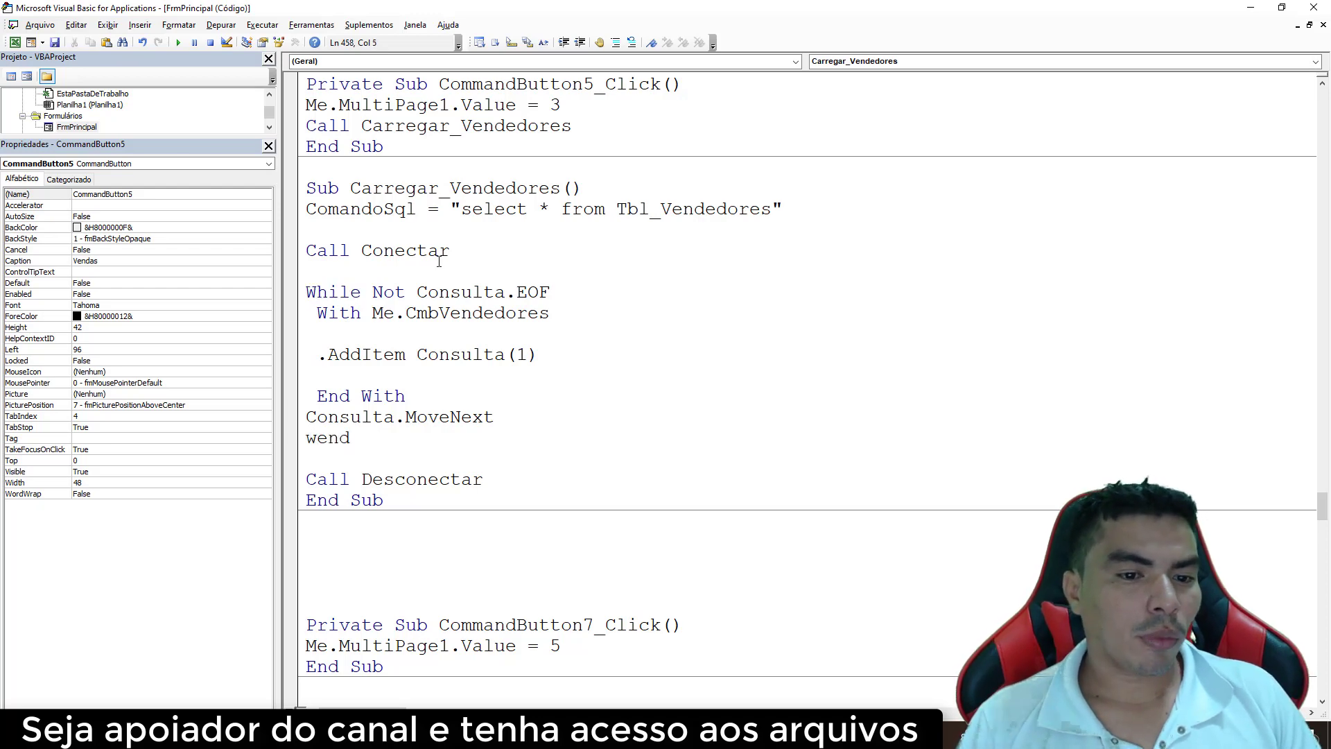
{"action": "left_click", "coordinate": [177, 44]}
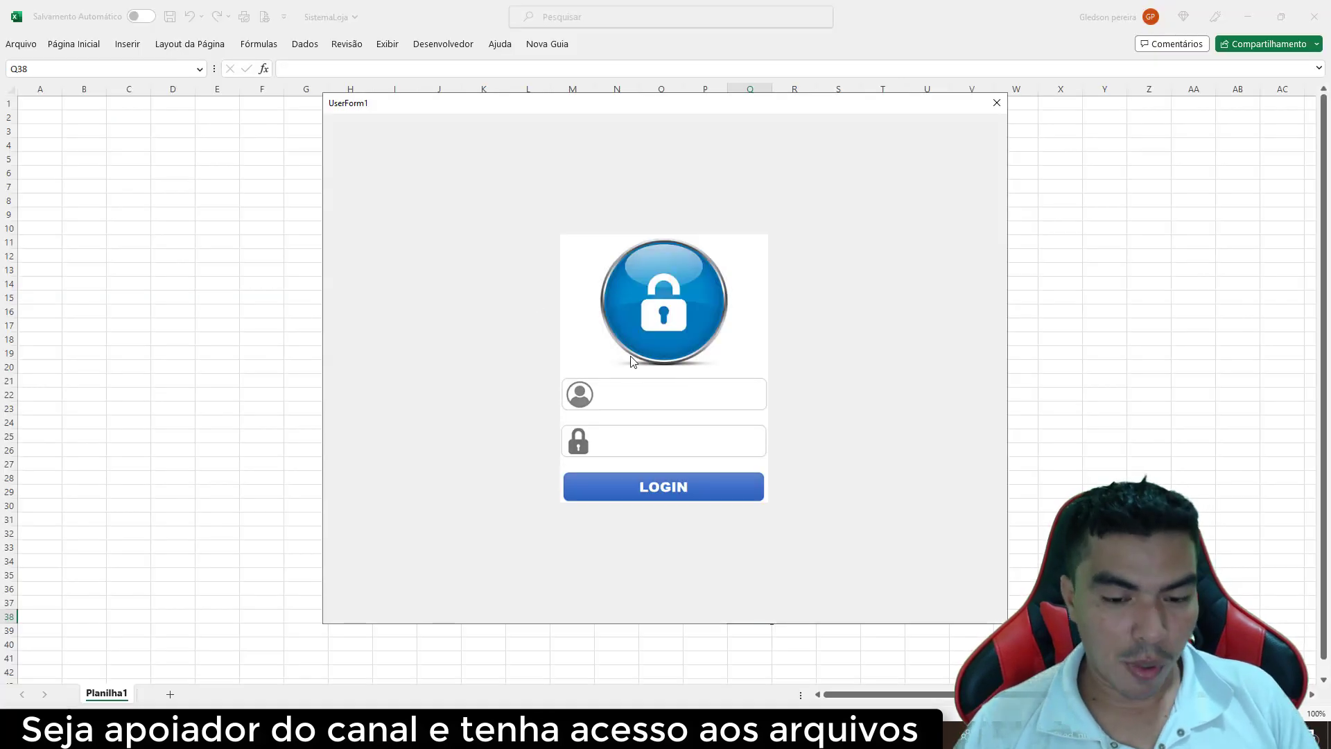
Sign in with the username and password, open Vendas to hit error 3078, and check Access's table name.
{"action": "type", "text": "adm"}
{"action": "key", "text": "Tab"}
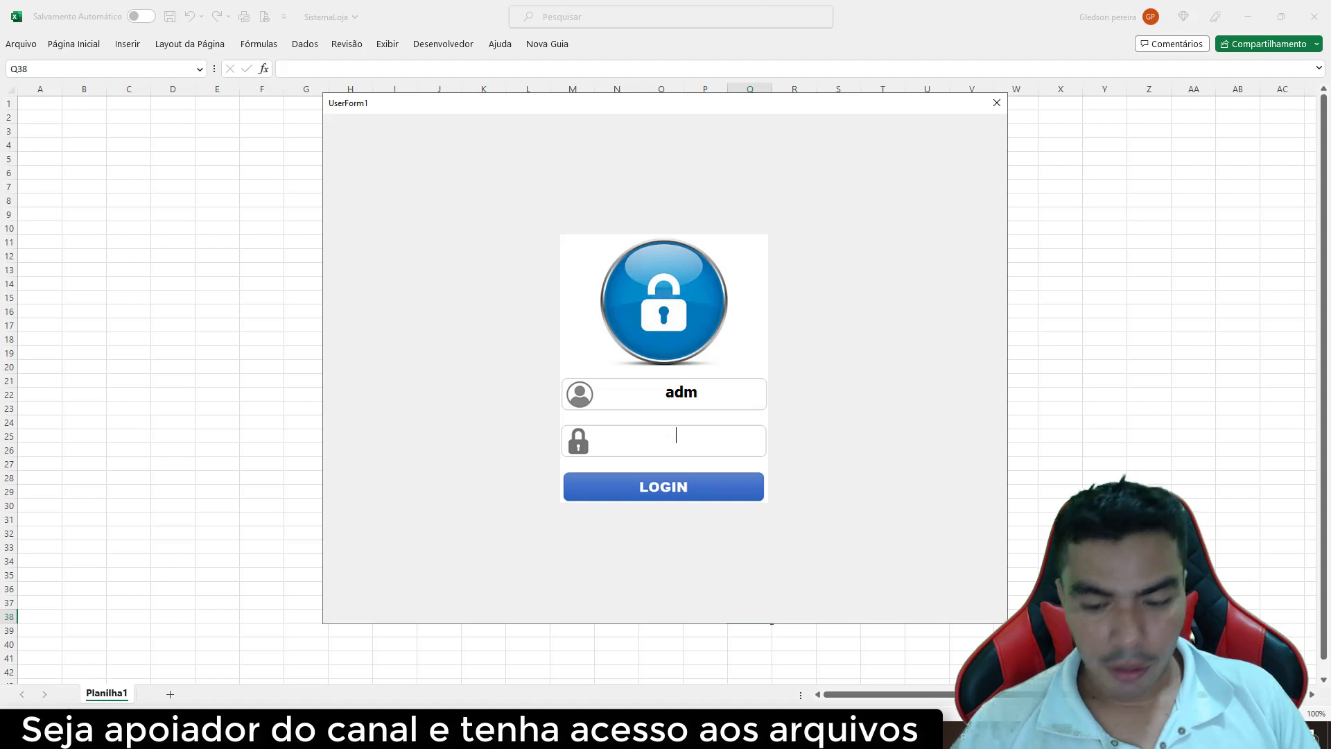
{"action": "type", "text": "456"}
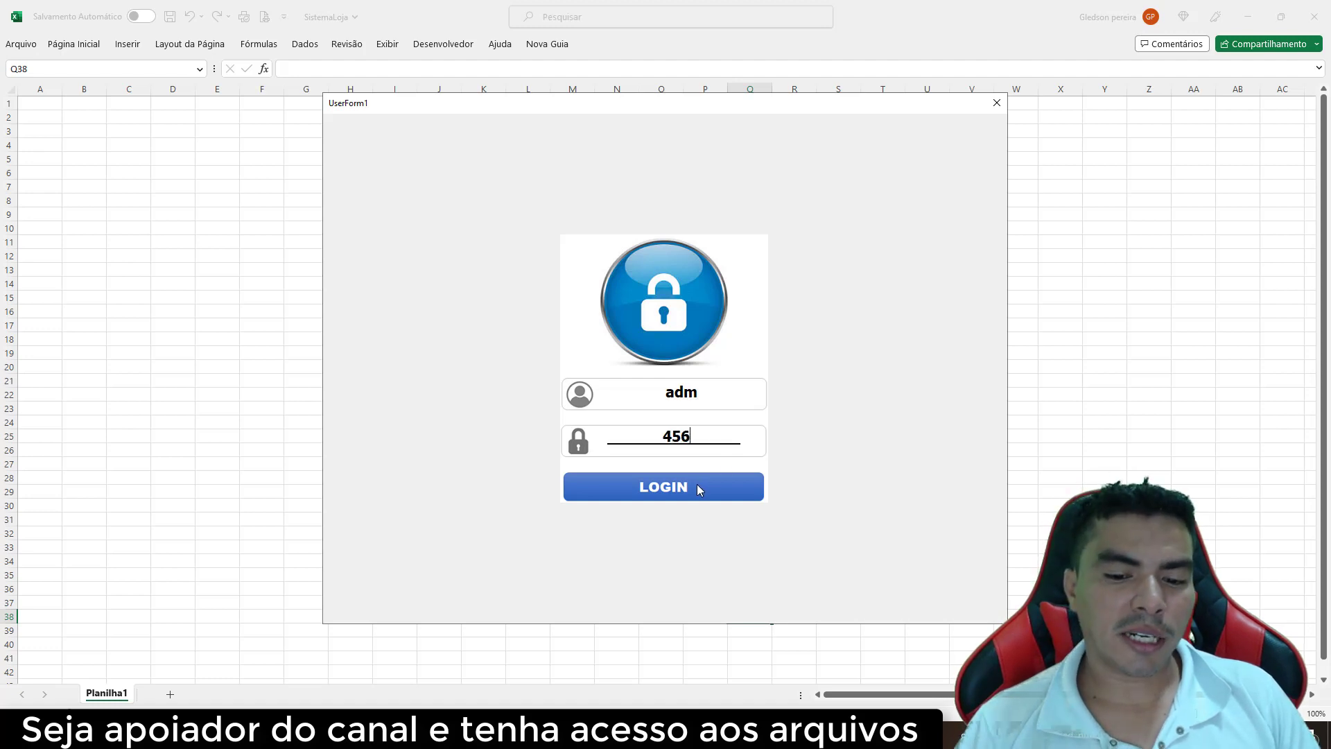
{"action": "left_click", "coordinate": [698, 489]}
{"action": "left_click", "coordinate": [738, 418]}
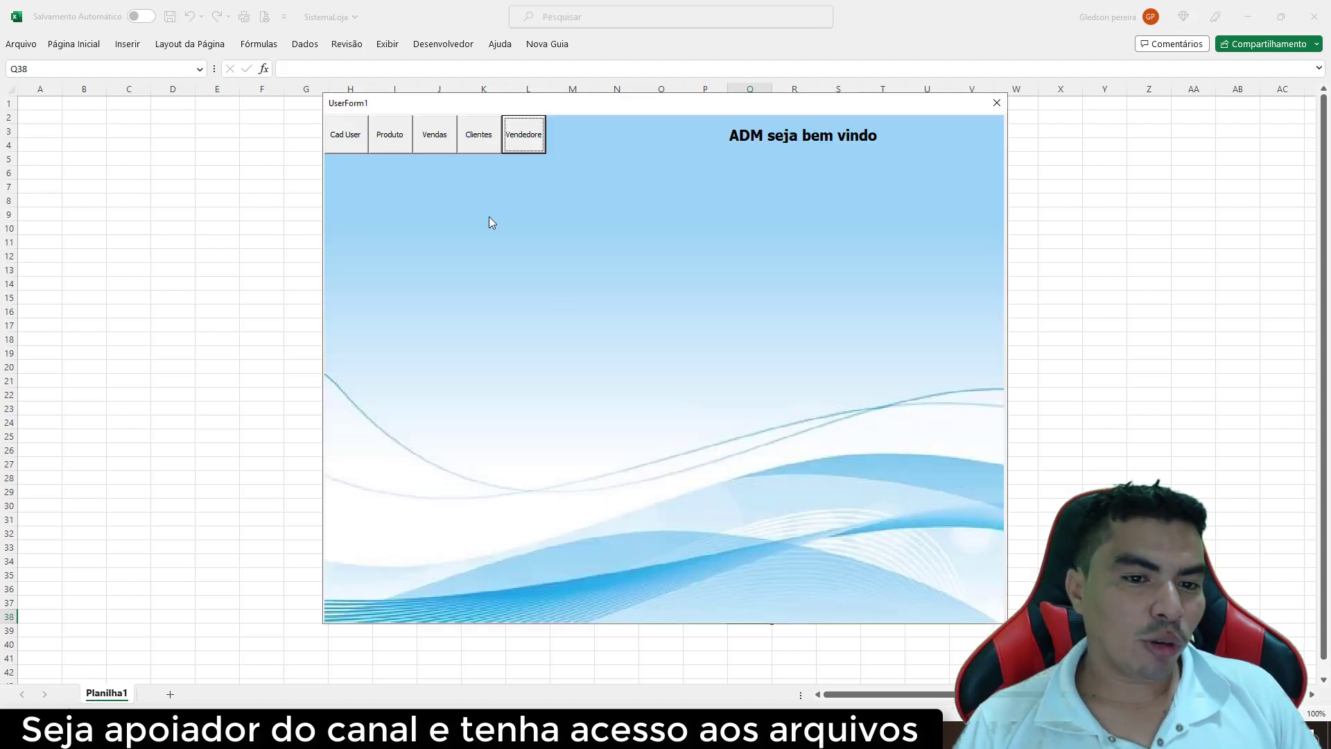
{"action": "left_click", "coordinate": [437, 141]}
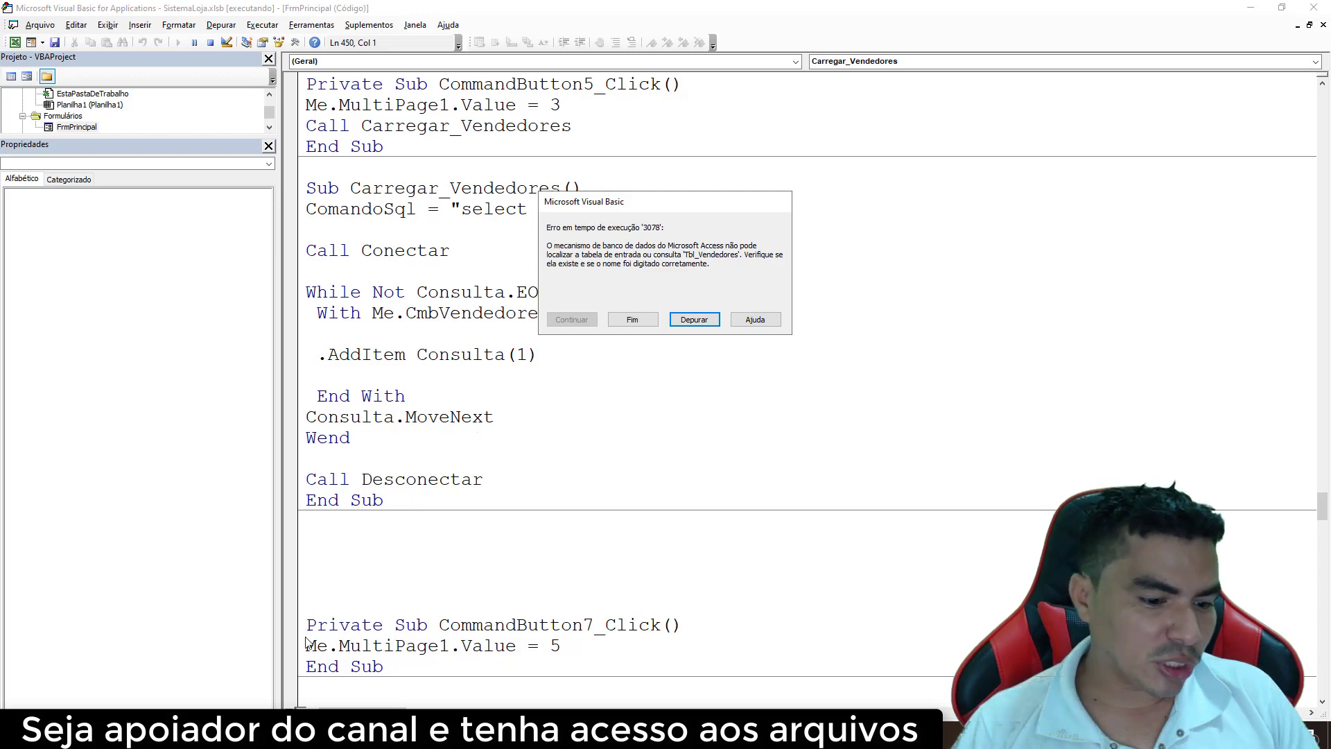
{"action": "left_click", "coordinate": [292, 735]}
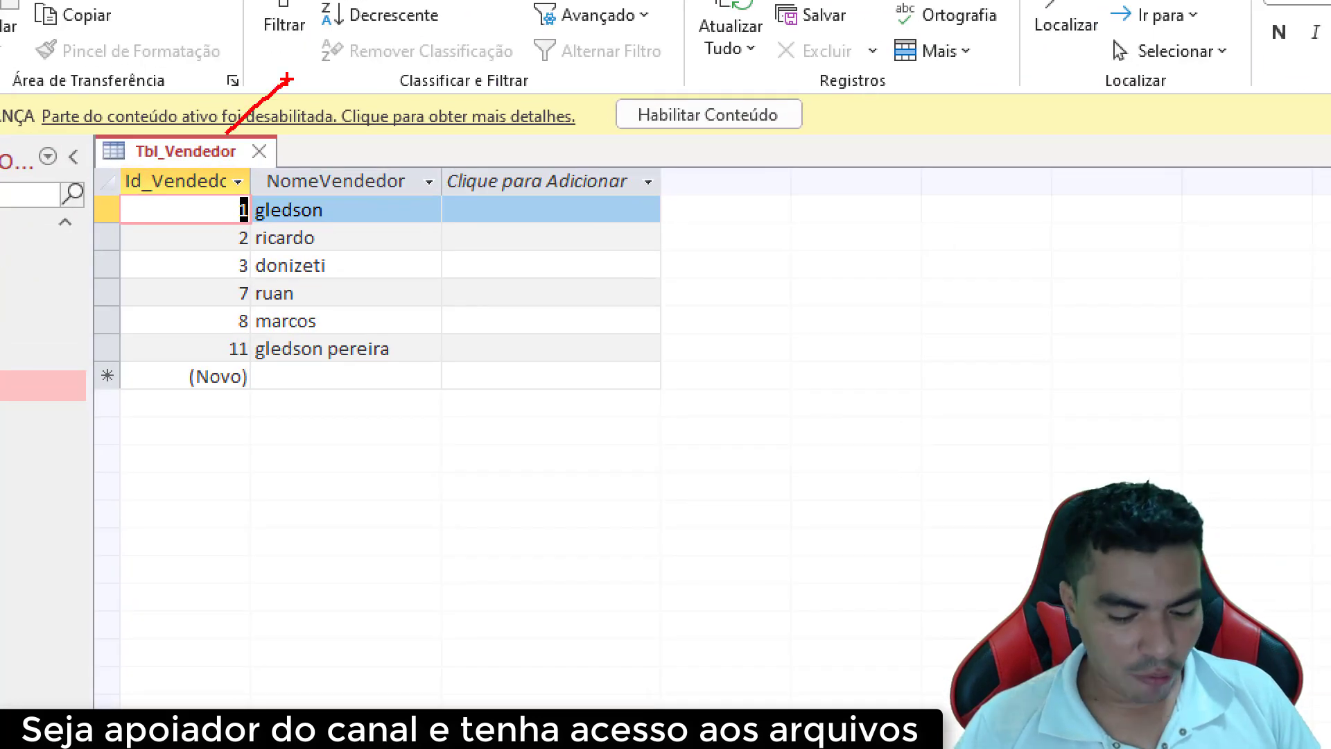
Reset the failed run and change the query's table from Tbl_Vendedores to Tbl_Vendedor.
{"action": "left_click", "coordinate": [1247, 21]}
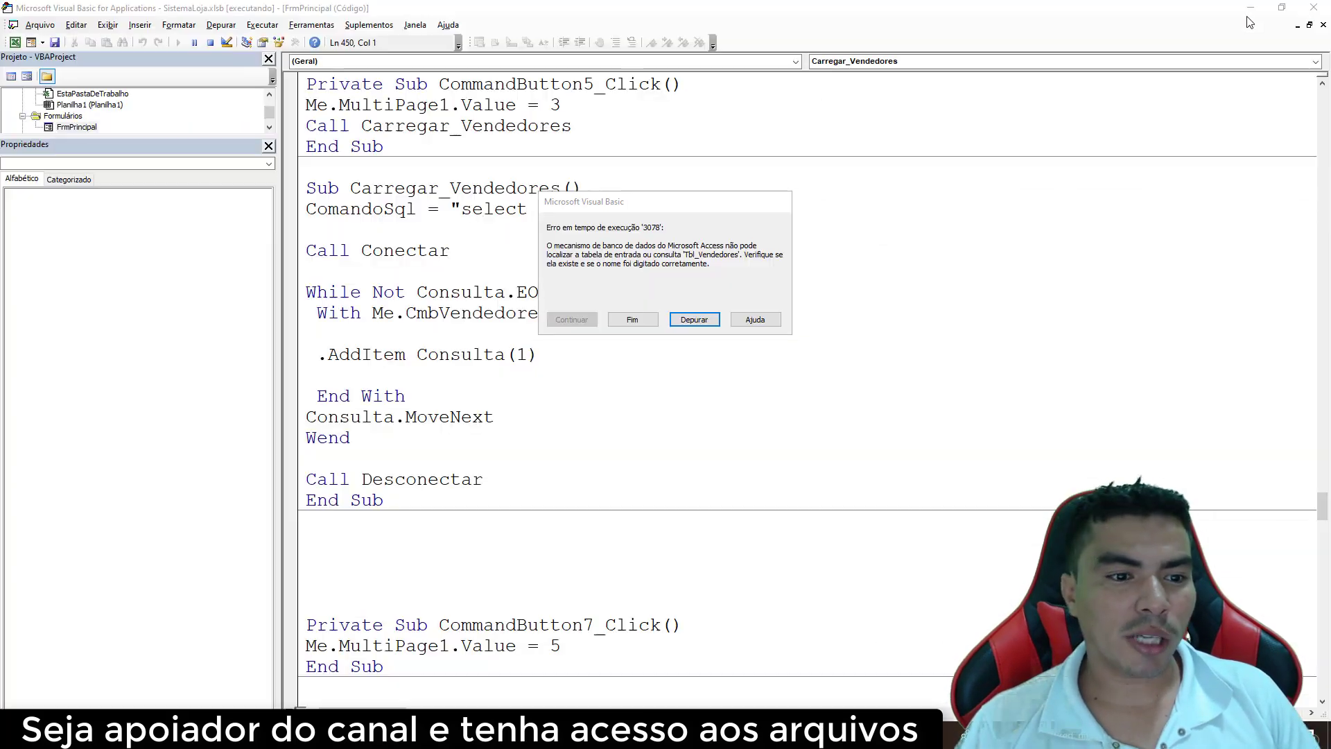
{"action": "left_click", "coordinate": [670, 324]}
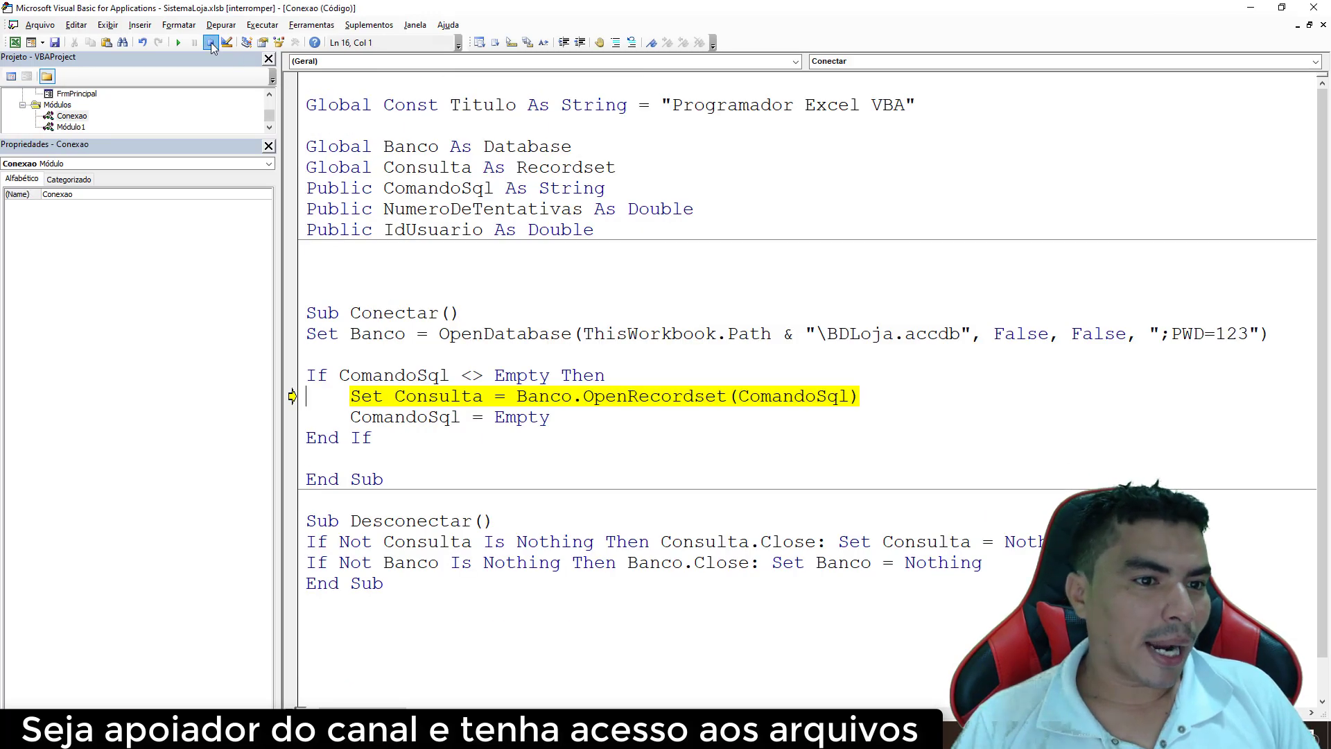
{"action": "left_click", "coordinate": [210, 42]}
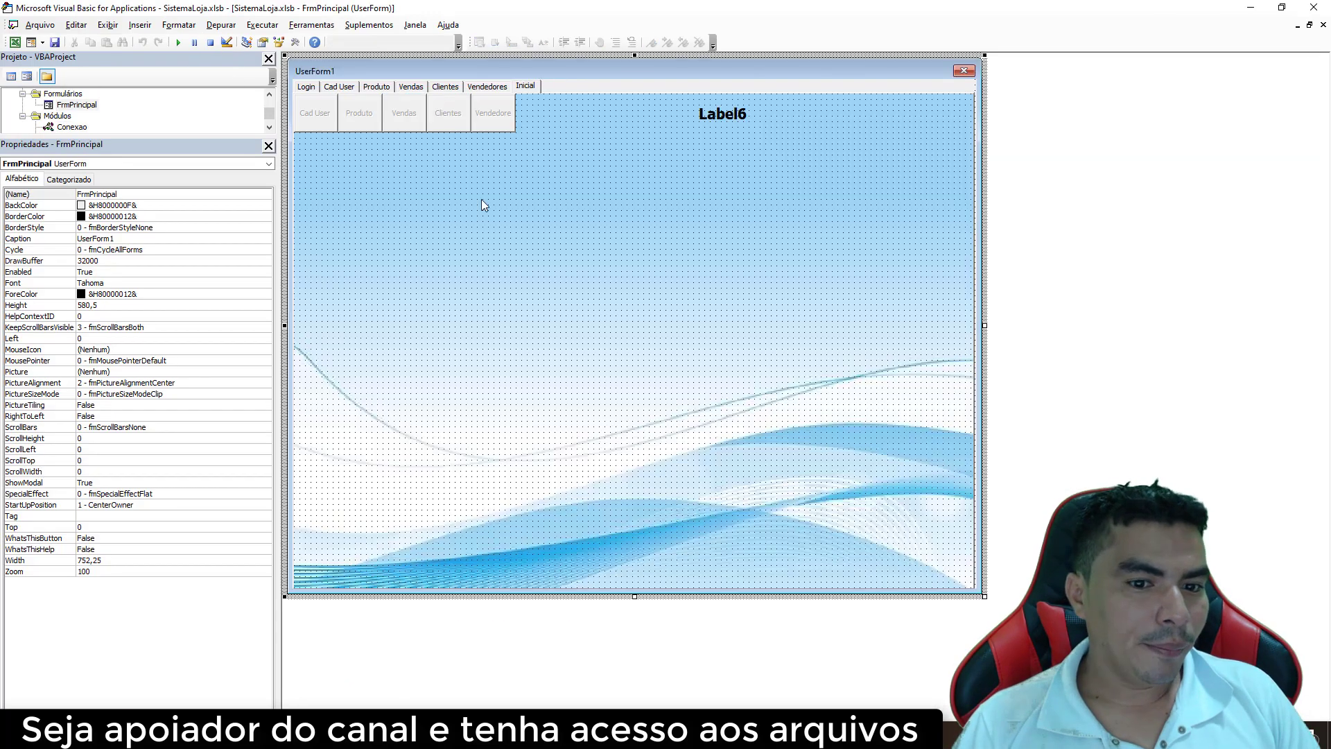
{"action": "double_click", "coordinate": [409, 125]}
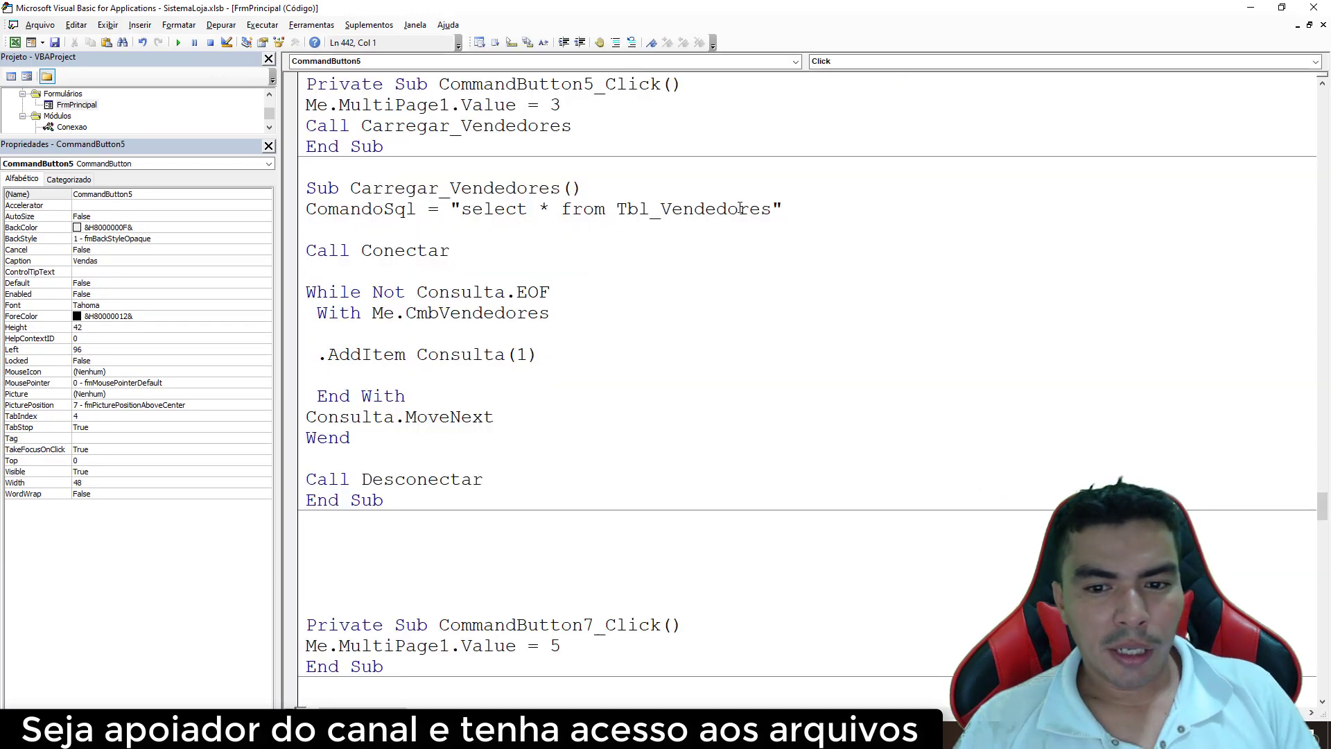
{"action": "left_click", "coordinate": [771, 209]}
{"action": "key", "text": "BackSpace"}
{"action": "key", "text": "BackSpace"}
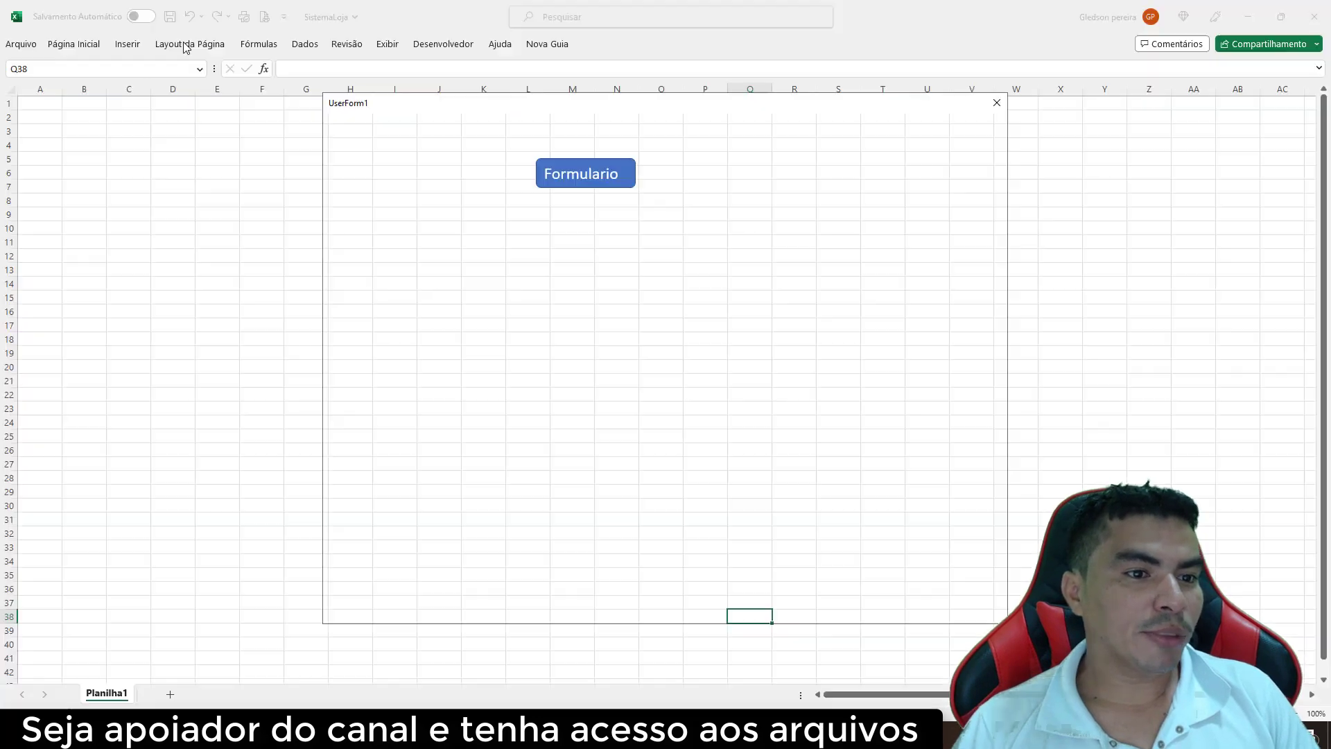
Rerun the form, sign in, open Vendas, and confirm CmbVendedores lists all six sellers.
{"action": "left_click", "coordinate": [178, 42]}
{"action": "type", "text": "a"}
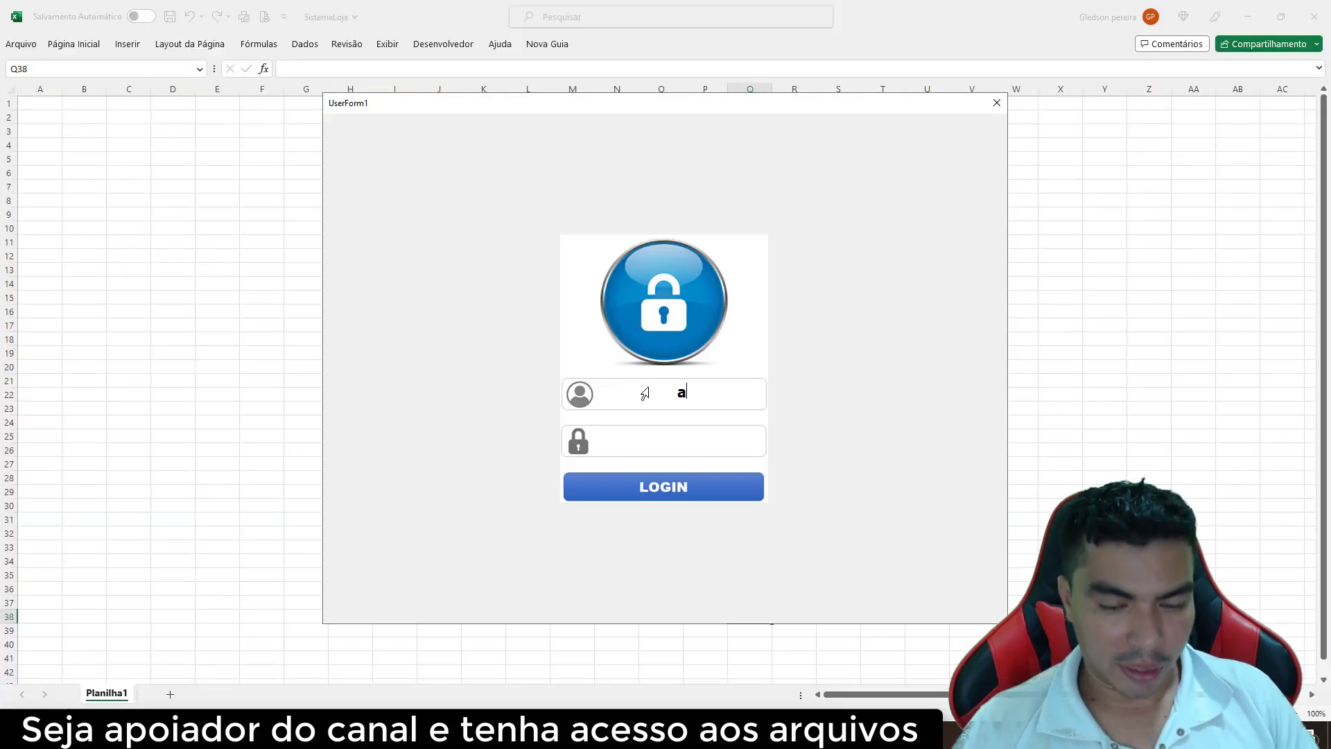
{"action": "type", "text": "dm"}
{"action": "key", "text": "Tab"}
{"action": "type", "text": "456"}
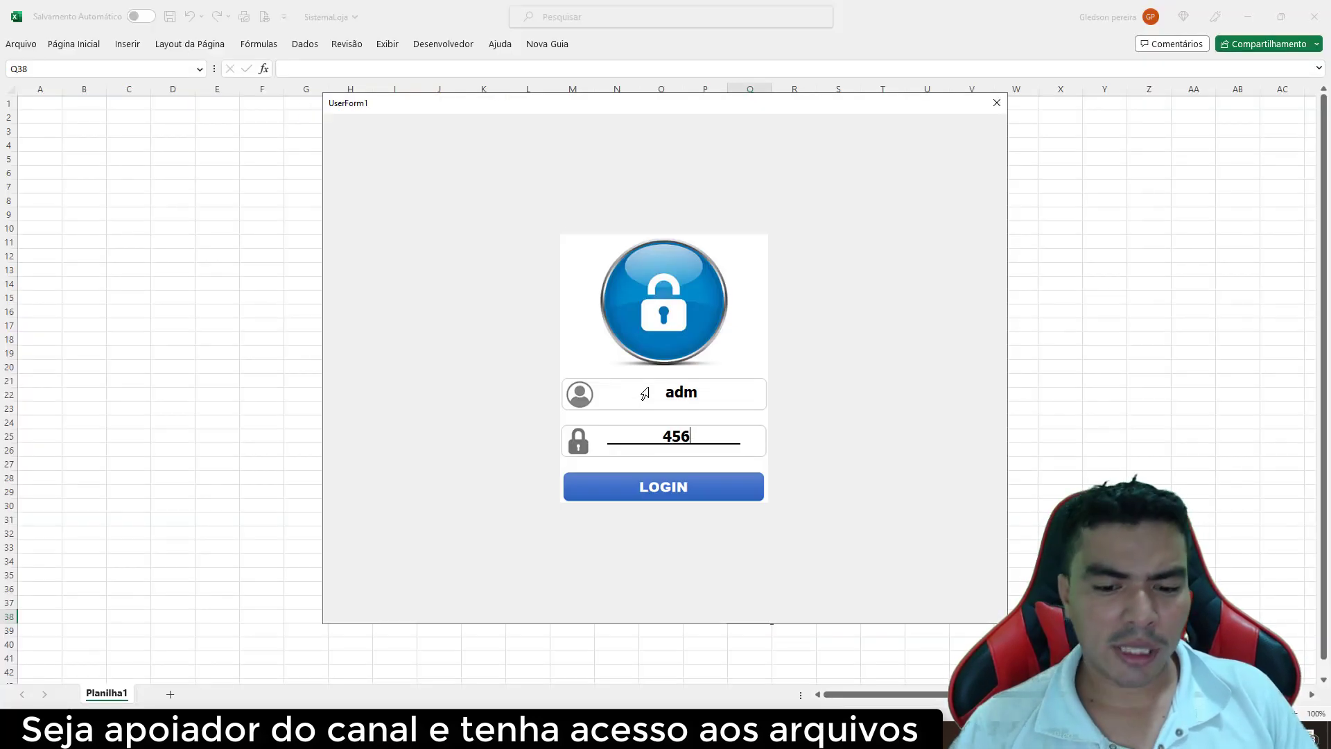
{"action": "left_click", "coordinate": [681, 487]}
{"action": "left_click", "coordinate": [739, 420]}
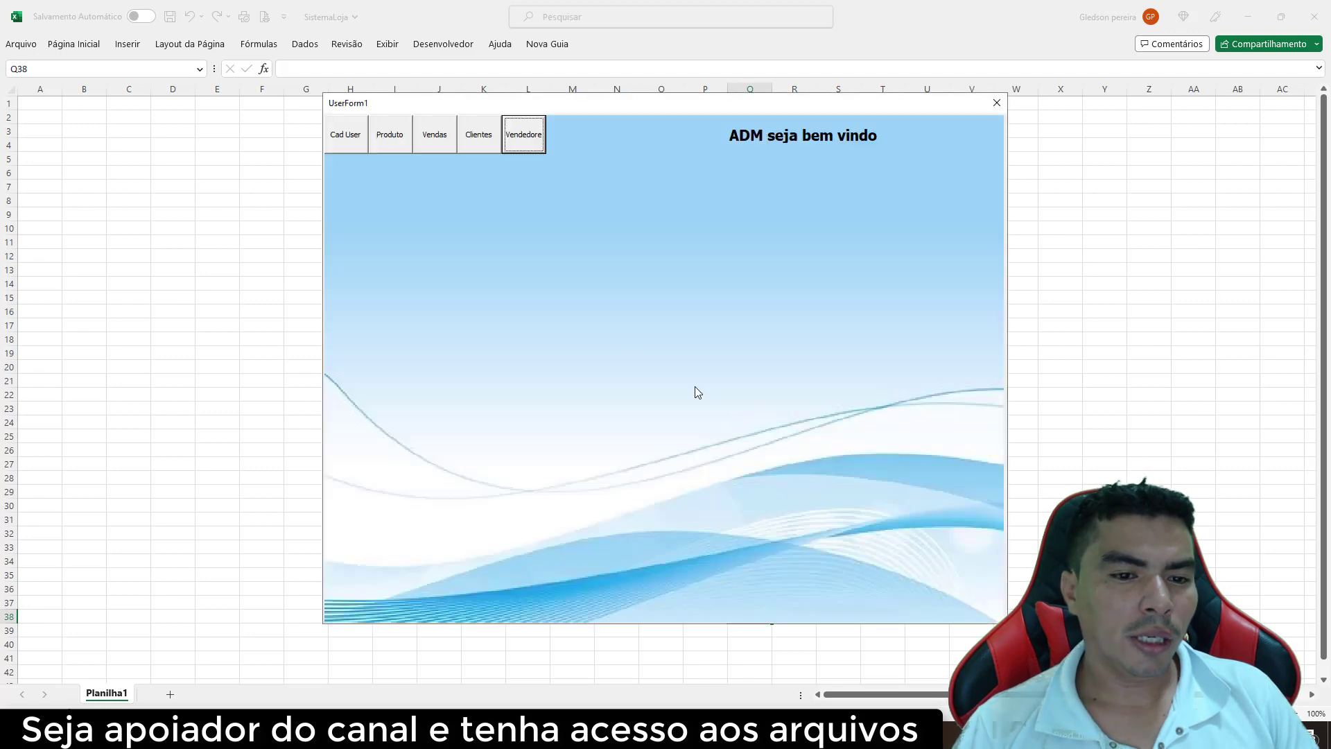
{"action": "left_click", "coordinate": [440, 145]}
{"action": "left_click", "coordinate": [554, 165]}
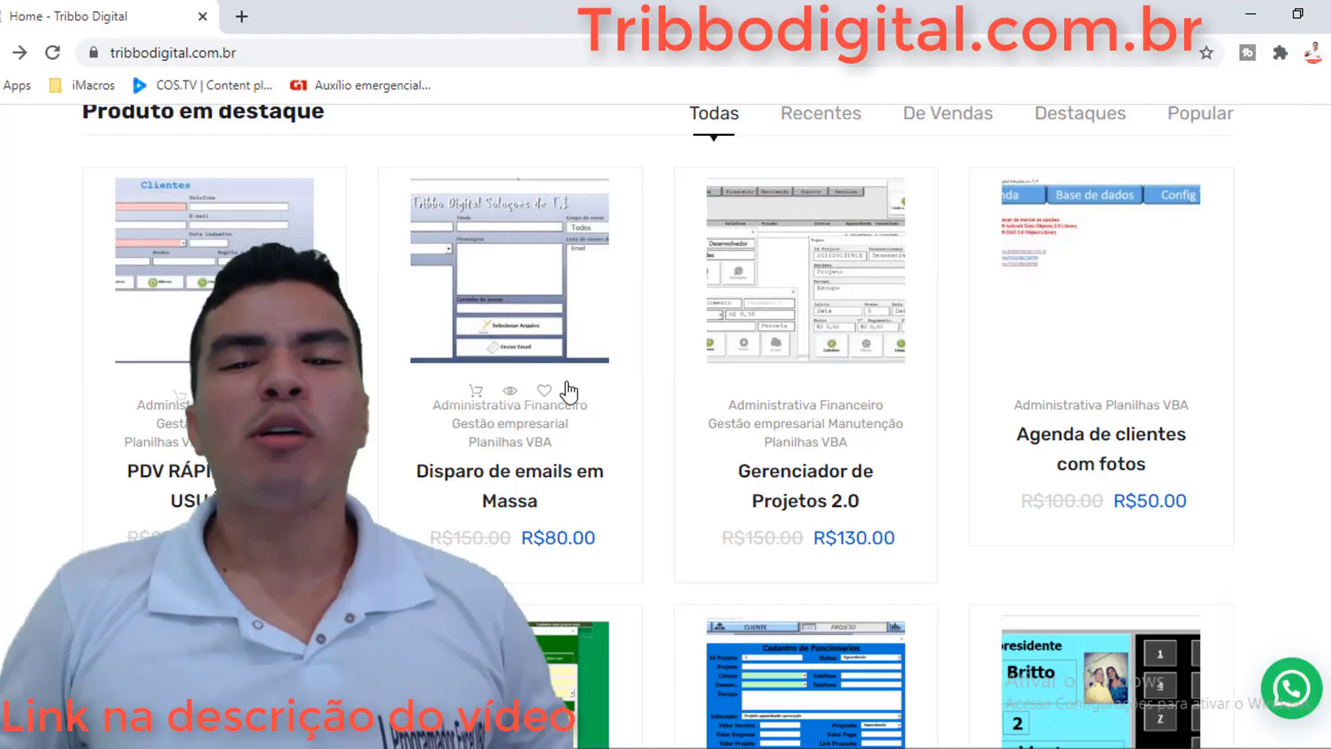
Browse down the product grid, view the WhatsApp product's image, and return to the grid.
{"action": "scroll", "coordinate": [797, 363], "scroll_direction": "down", "scroll_amount": 2}
{"action": "scroll", "coordinate": [797, 363], "scroll_direction": "down", "scroll_amount": 2}
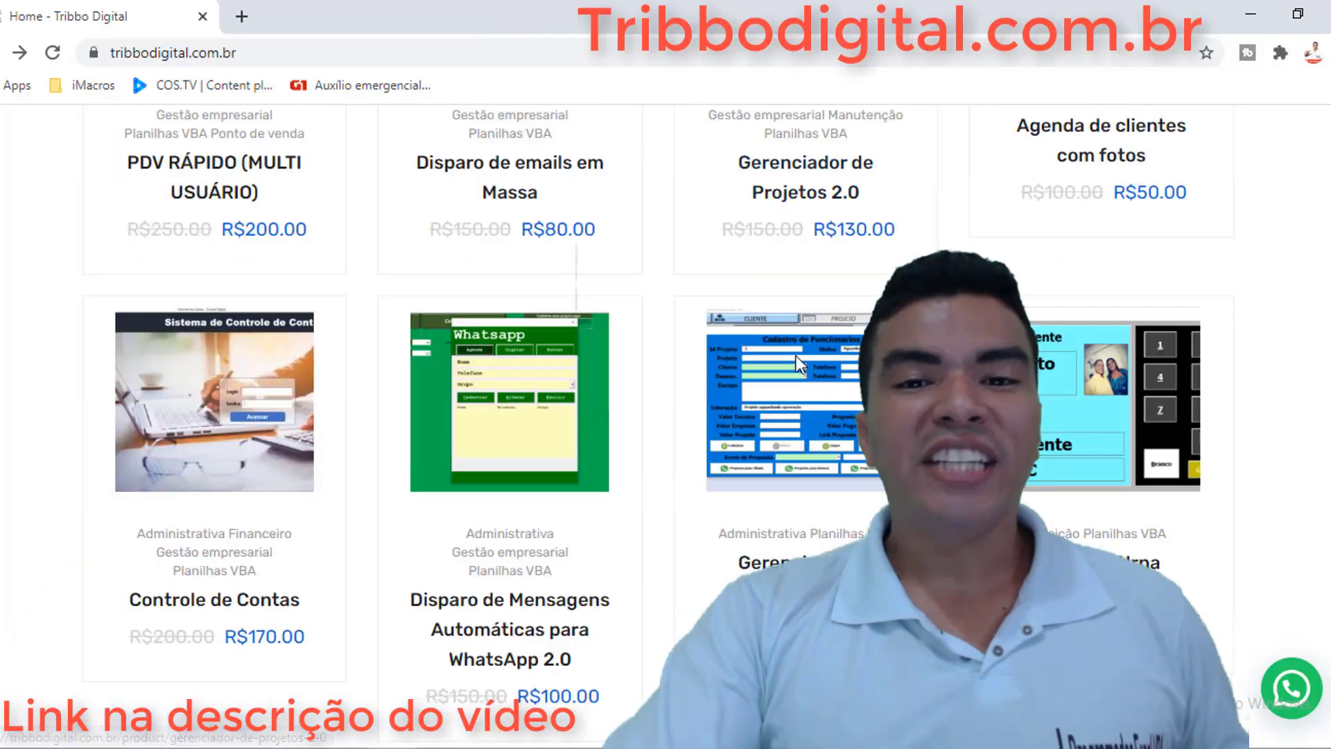
{"action": "scroll", "coordinate": [798, 364], "scroll_direction": "down", "scroll_amount": 2}
{"action": "scroll", "coordinate": [797, 366], "scroll_direction": "down", "scroll_amount": 2}
{"action": "scroll", "coordinate": [797, 363], "scroll_direction": "down", "scroll_amount": 2}
{"action": "scroll", "coordinate": [794, 365], "scroll_direction": "down", "scroll_amount": 2}
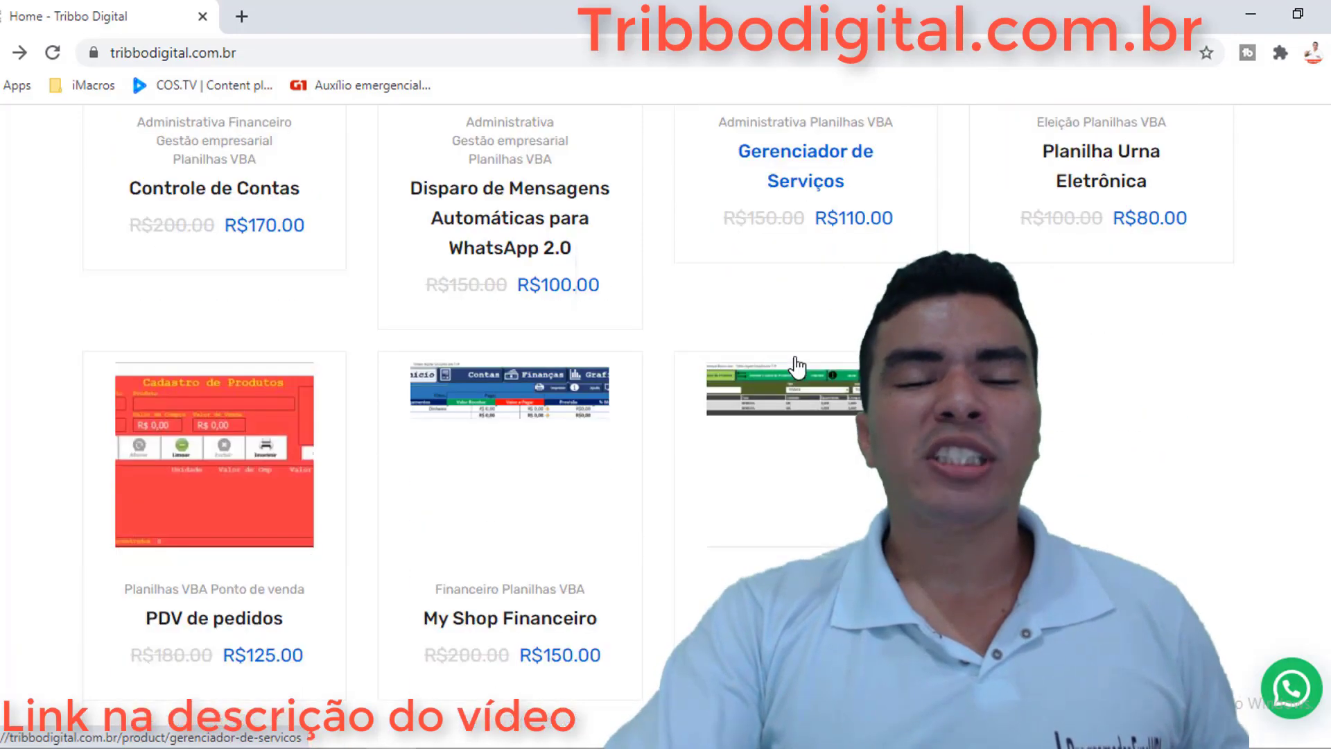
{"action": "scroll", "coordinate": [794, 365], "scroll_direction": "down", "scroll_amount": 2}
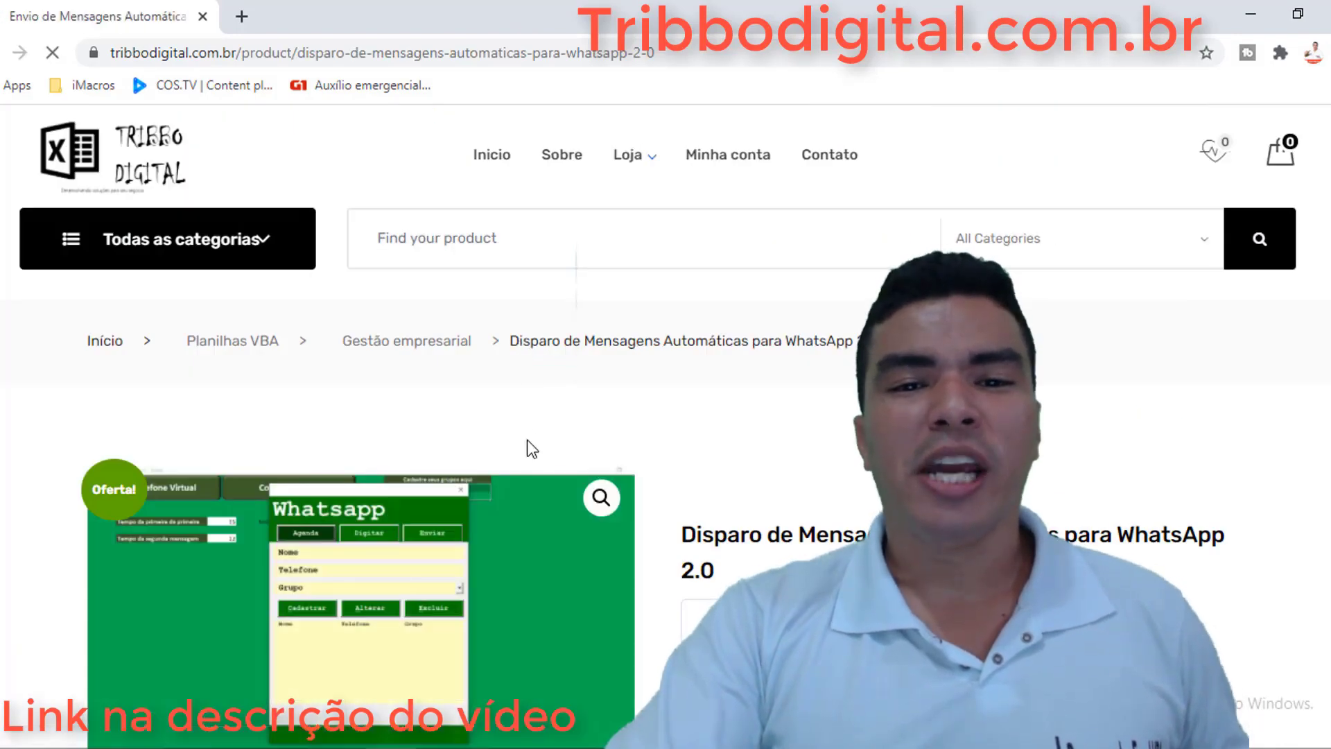
{"action": "scroll", "coordinate": [526, 439], "scroll_direction": "down", "scroll_amount": 1}
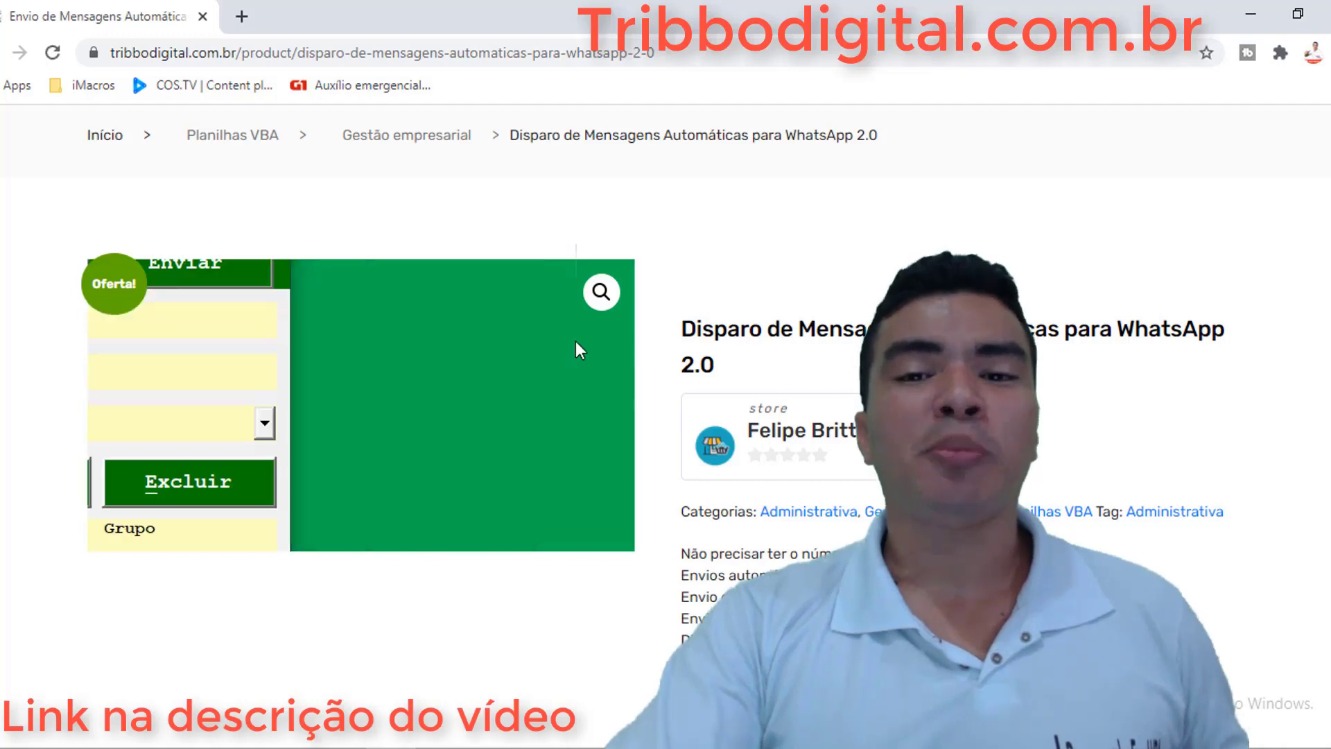
{"action": "left_click", "coordinate": [599, 294]}
{"action": "key", "text": "alt+Left"}
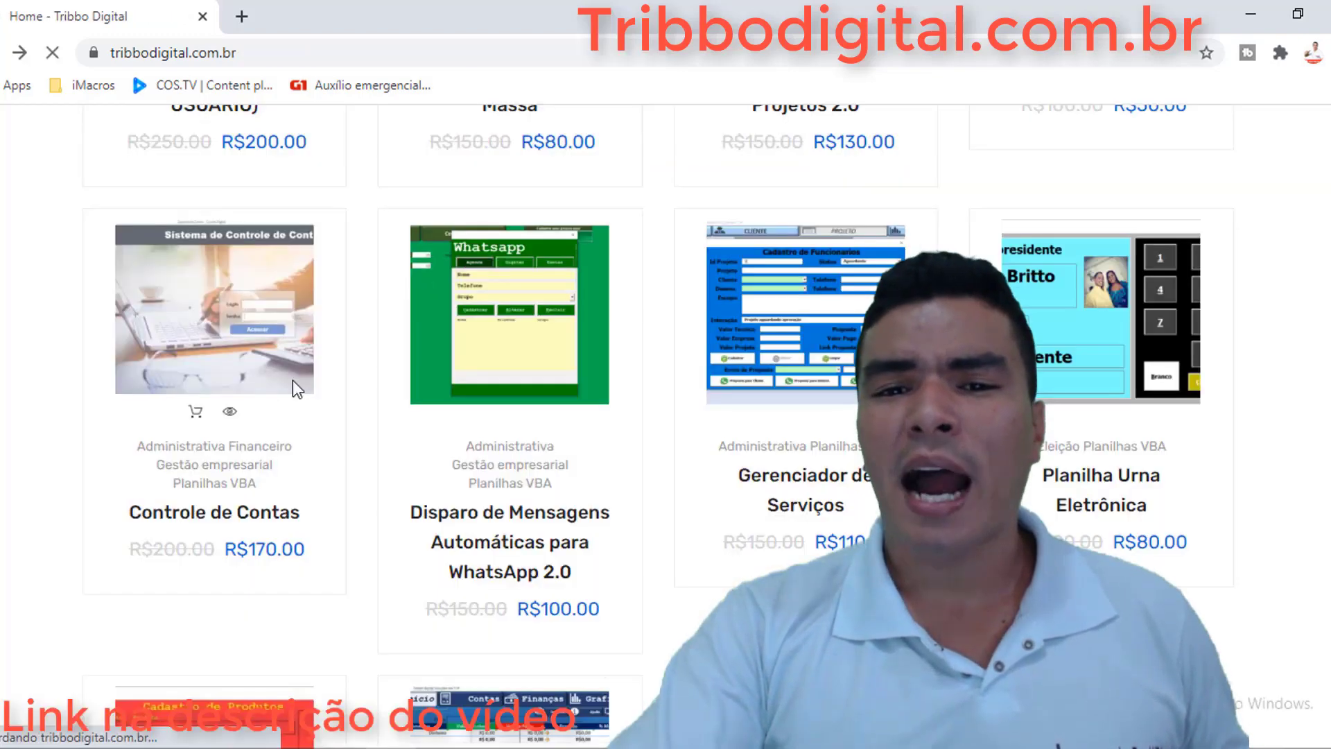
Open Controle de Contas and scroll down to its feature list and screenshots.
{"action": "left_click", "coordinate": [256, 340]}
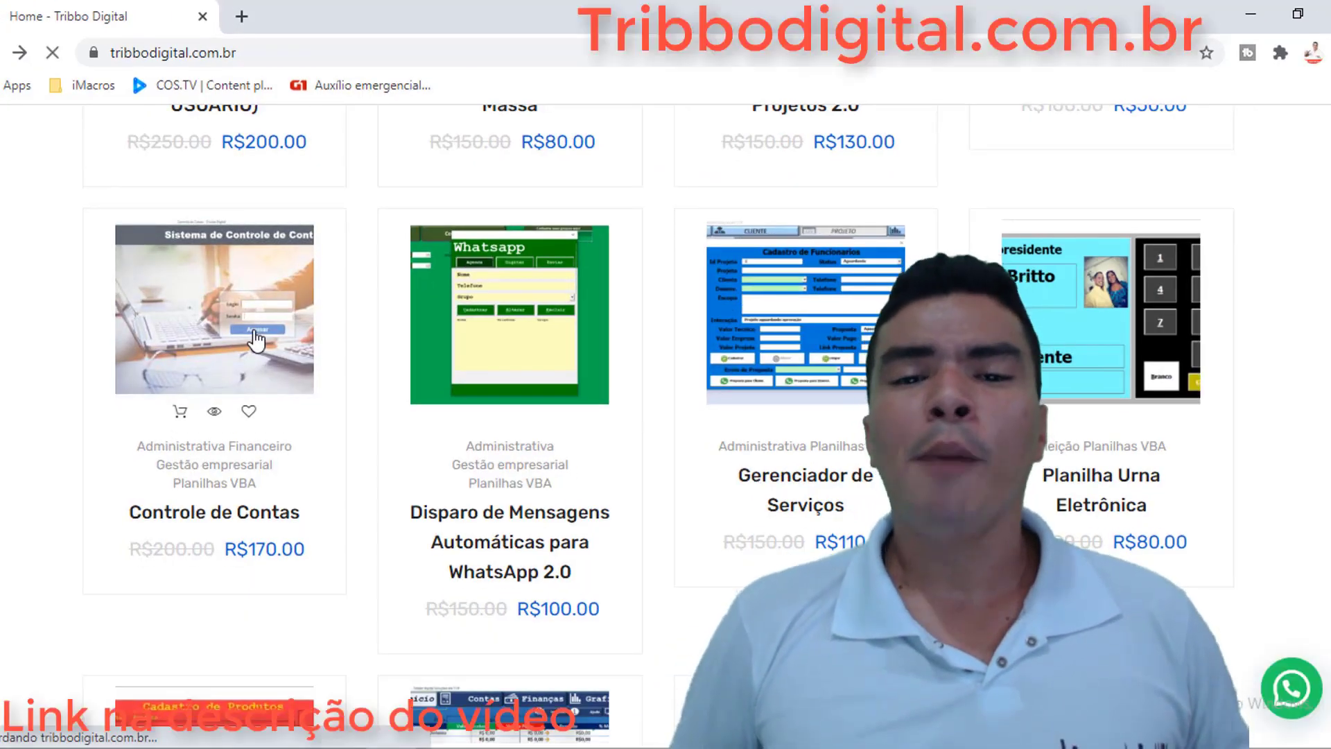
{"action": "scroll", "coordinate": [485, 460], "scroll_direction": "down", "scroll_amount": 1}
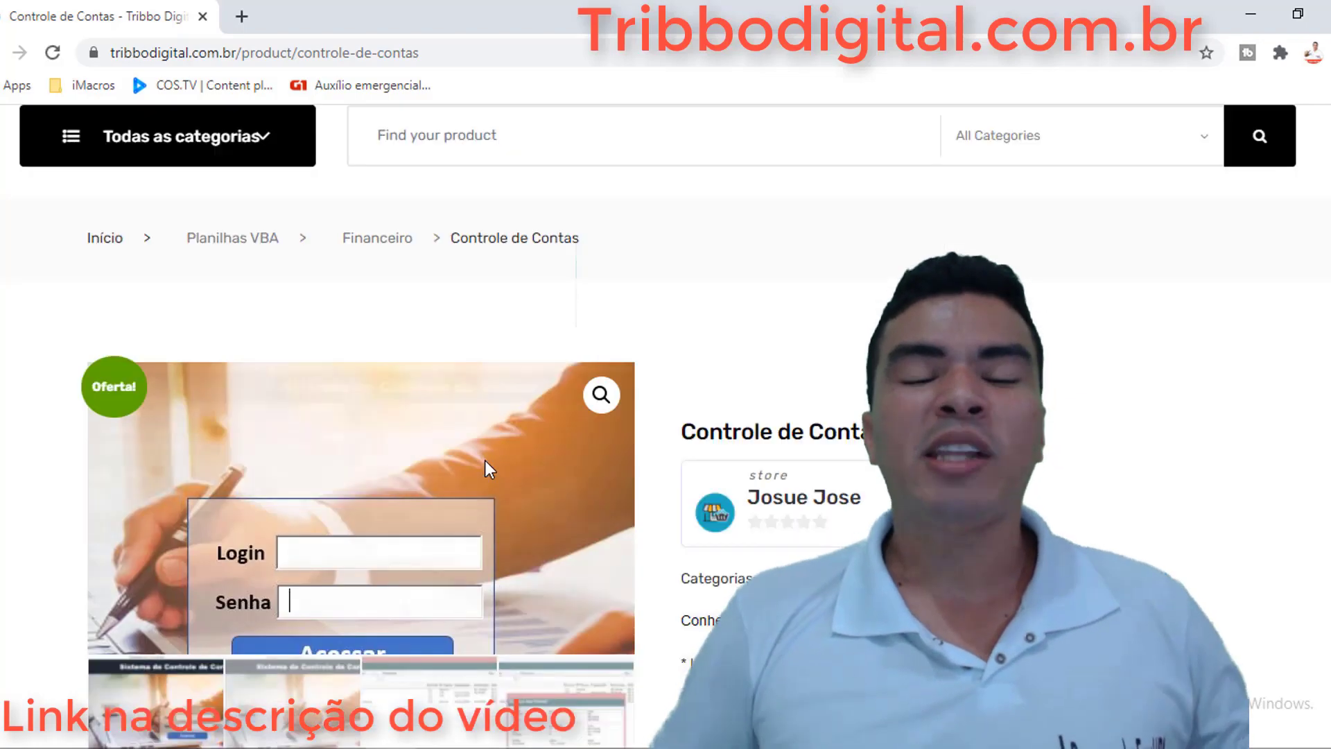
{"action": "scroll", "coordinate": [485, 460], "scroll_direction": "down", "scroll_amount": 1}
{"action": "scroll", "coordinate": [485, 460], "scroll_direction": "down", "scroll_amount": 1}
{"action": "scroll", "coordinate": [485, 460], "scroll_direction": "down", "scroll_amount": 3}
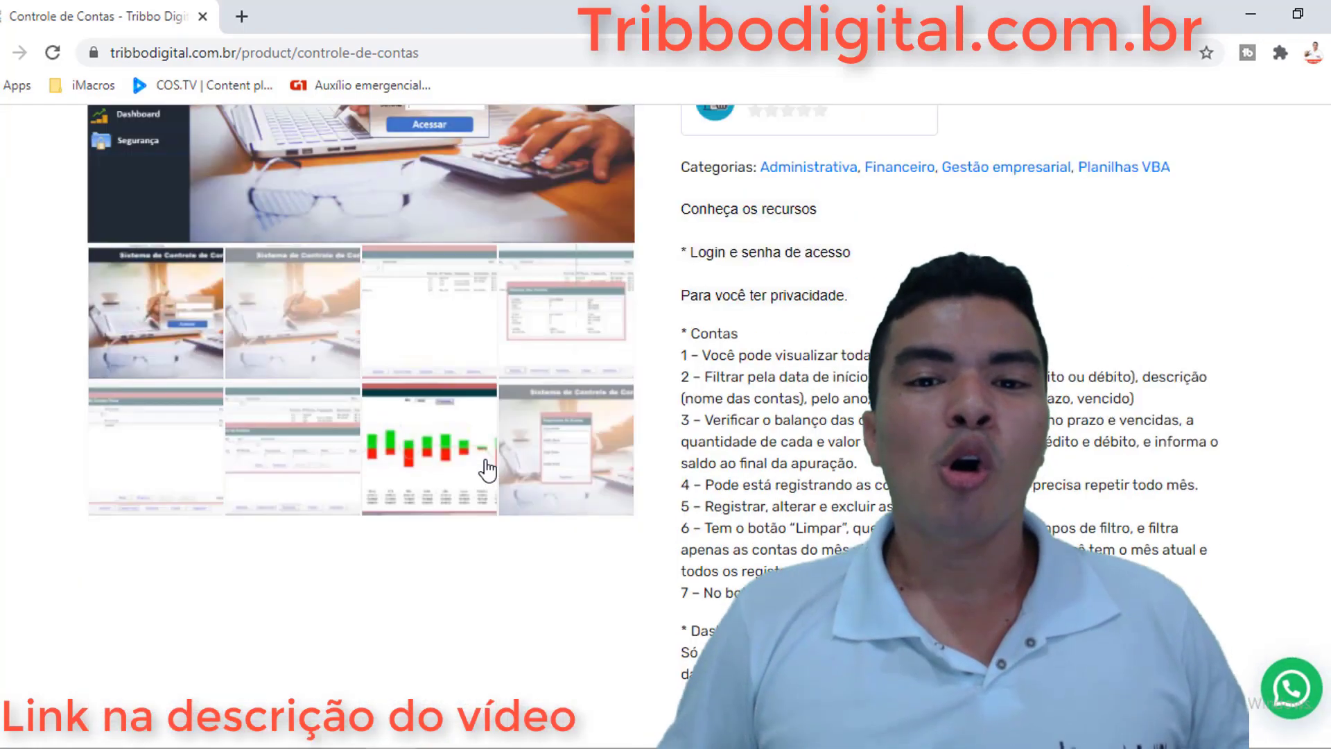